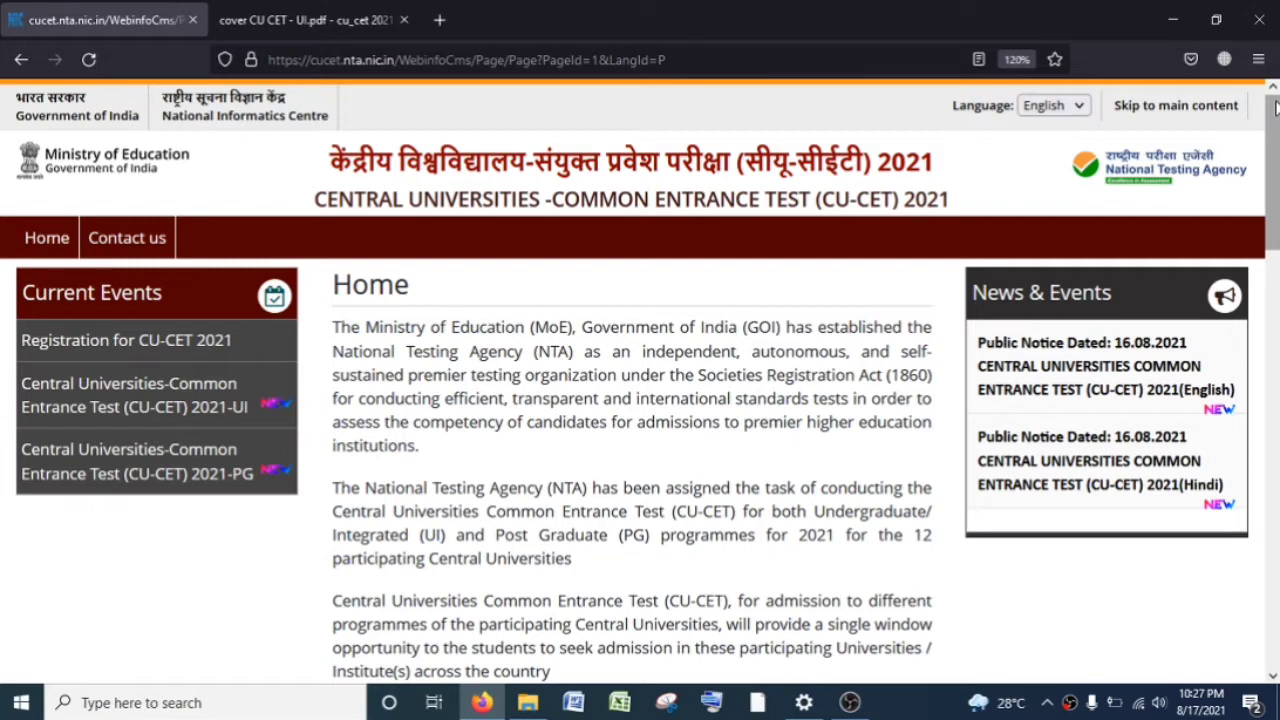
# - Bring up Firefox and load cucet.nta.nic.in from the address-bar autocomplete
pyautogui.moveTo(1276, 132); pyautogui.dragTo(1276, 551)
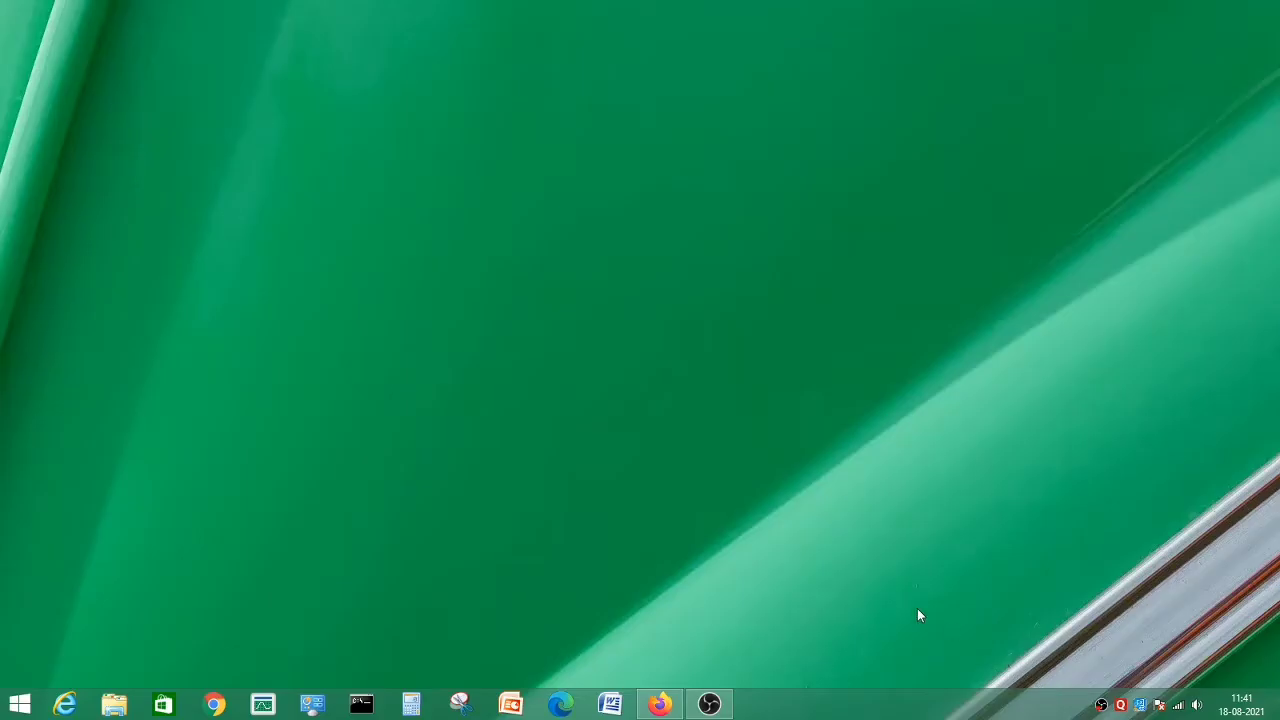
pyautogui.click(659, 705)
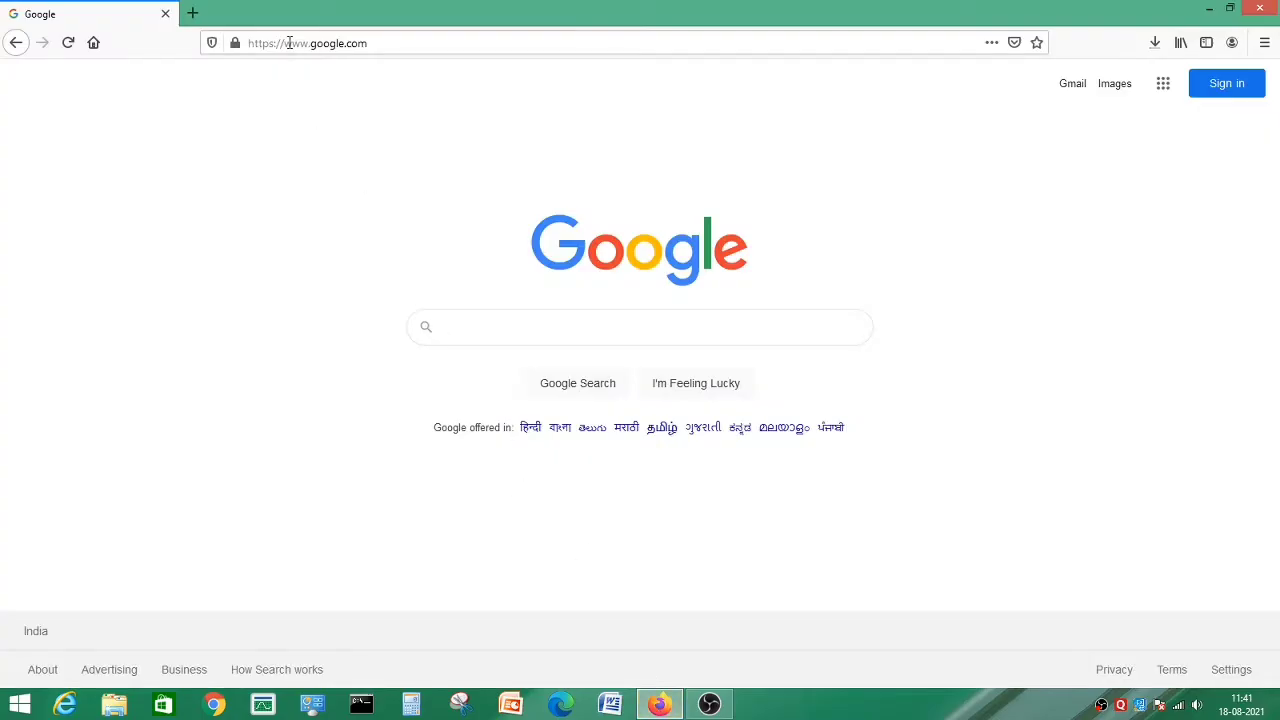
pyautogui.click(289, 43)
pyautogui.write('cu')
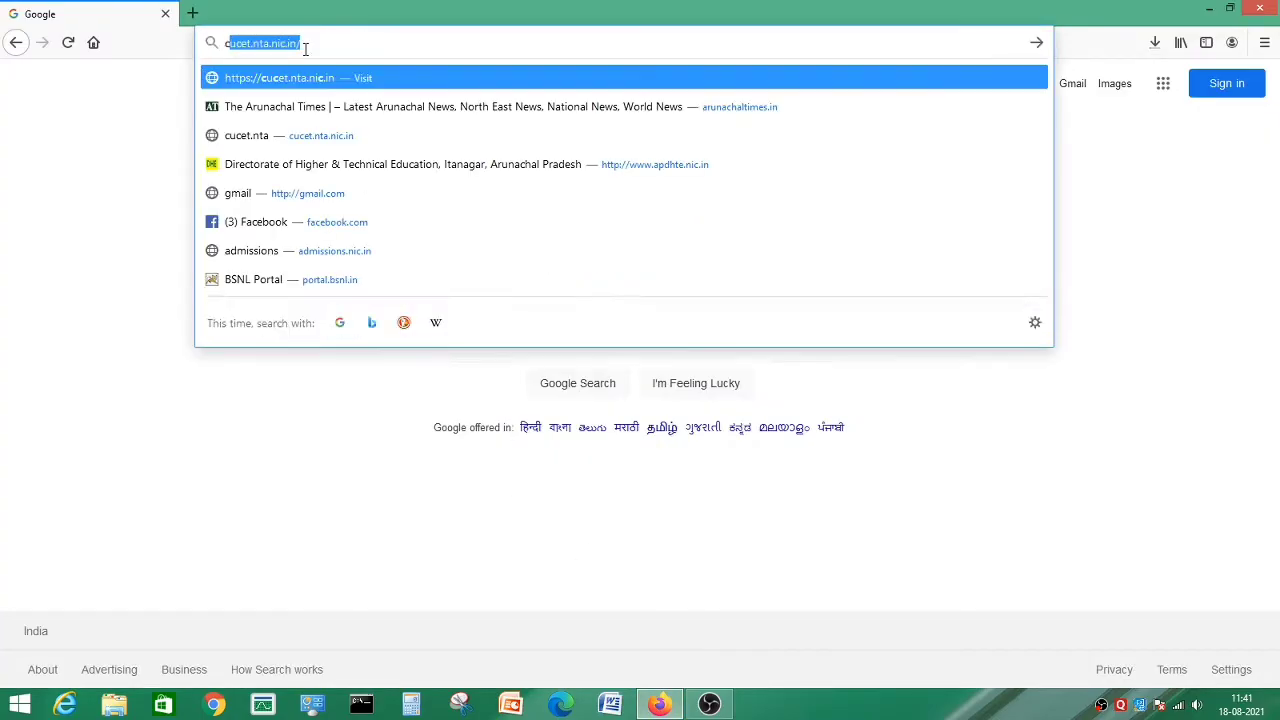
pyautogui.write('c')
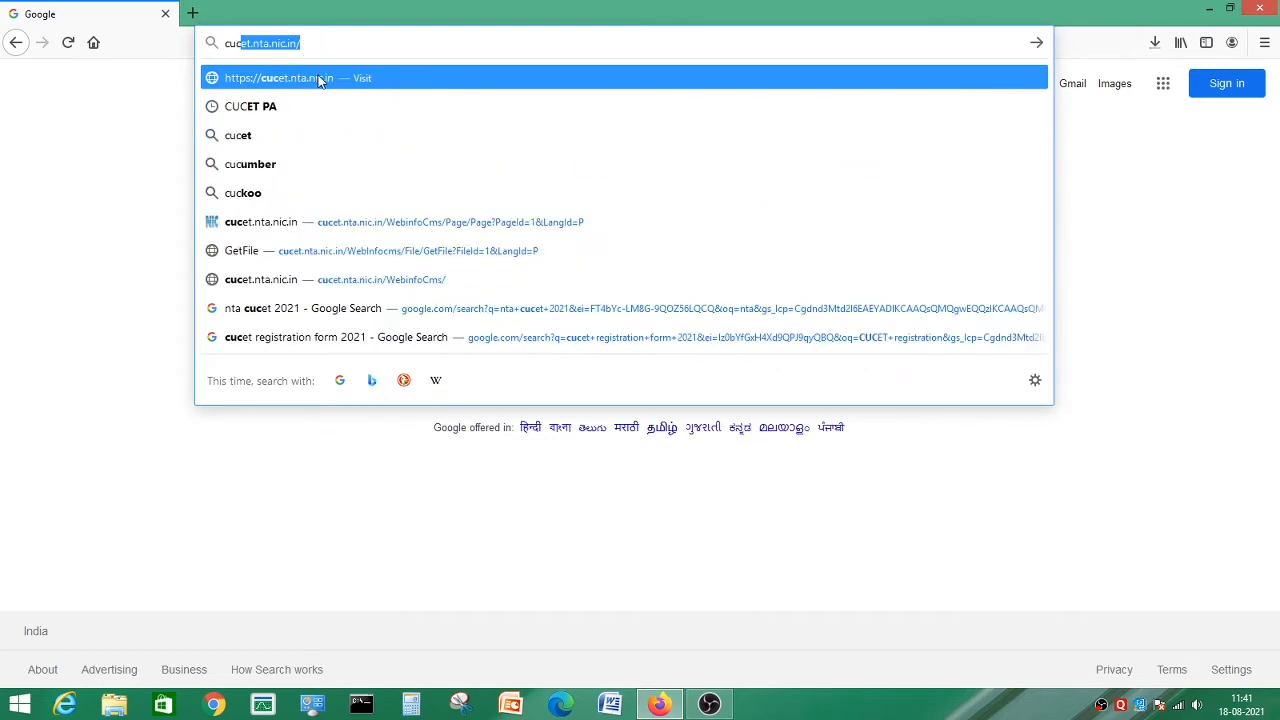
pyautogui.press('Right')
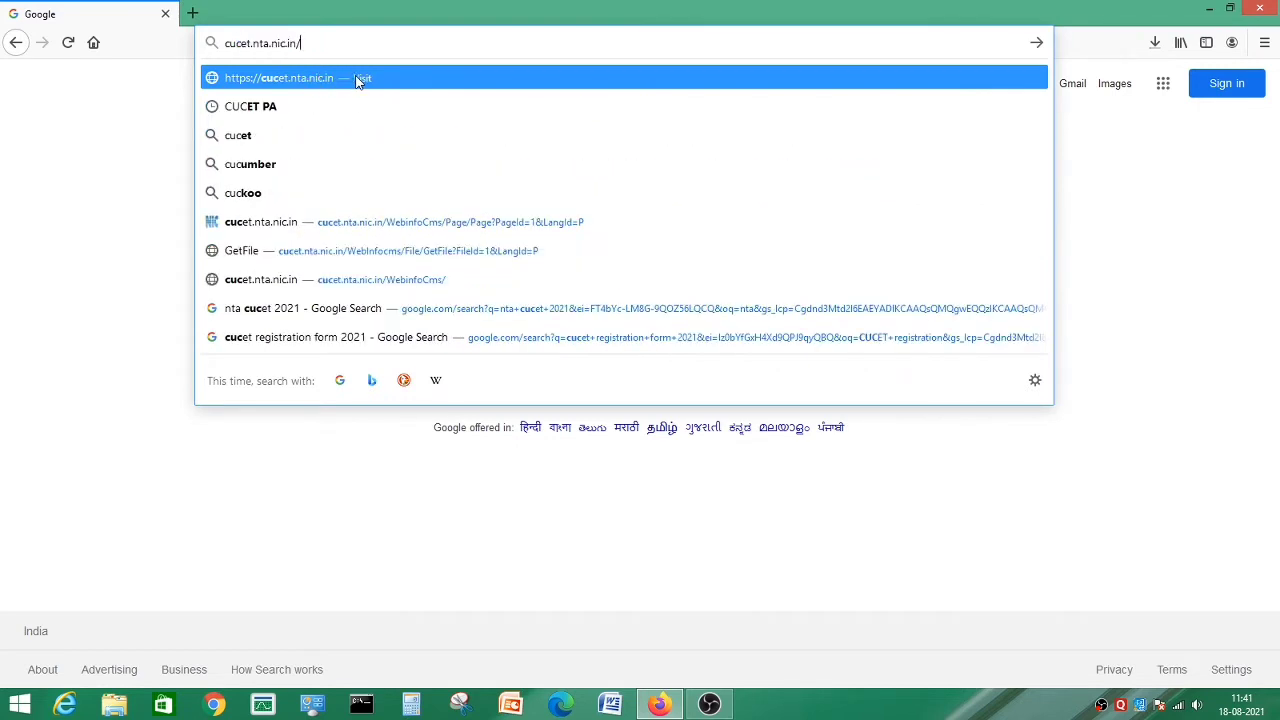
pyautogui.click(358, 82)
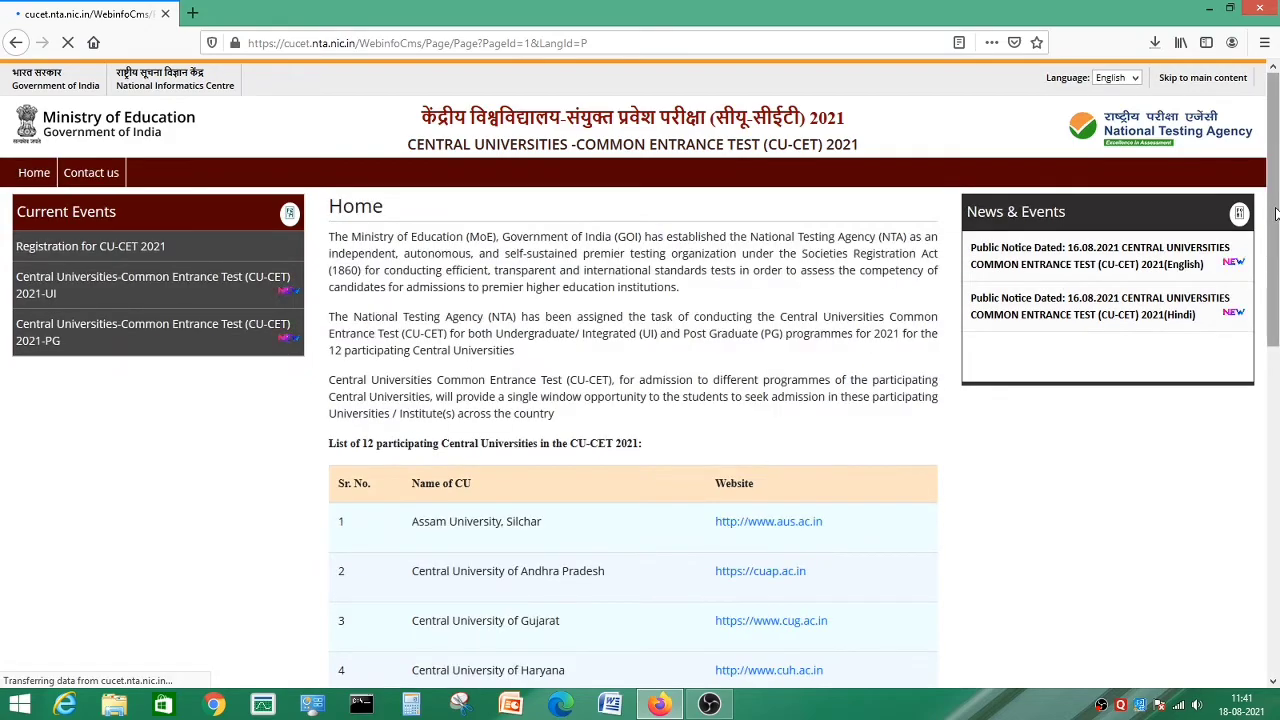
# - Open 'Registration for CU-CET 2021' from the bottom of the home page
pyautogui.moveTo(1276, 212); pyautogui.dragTo(1277, 545)
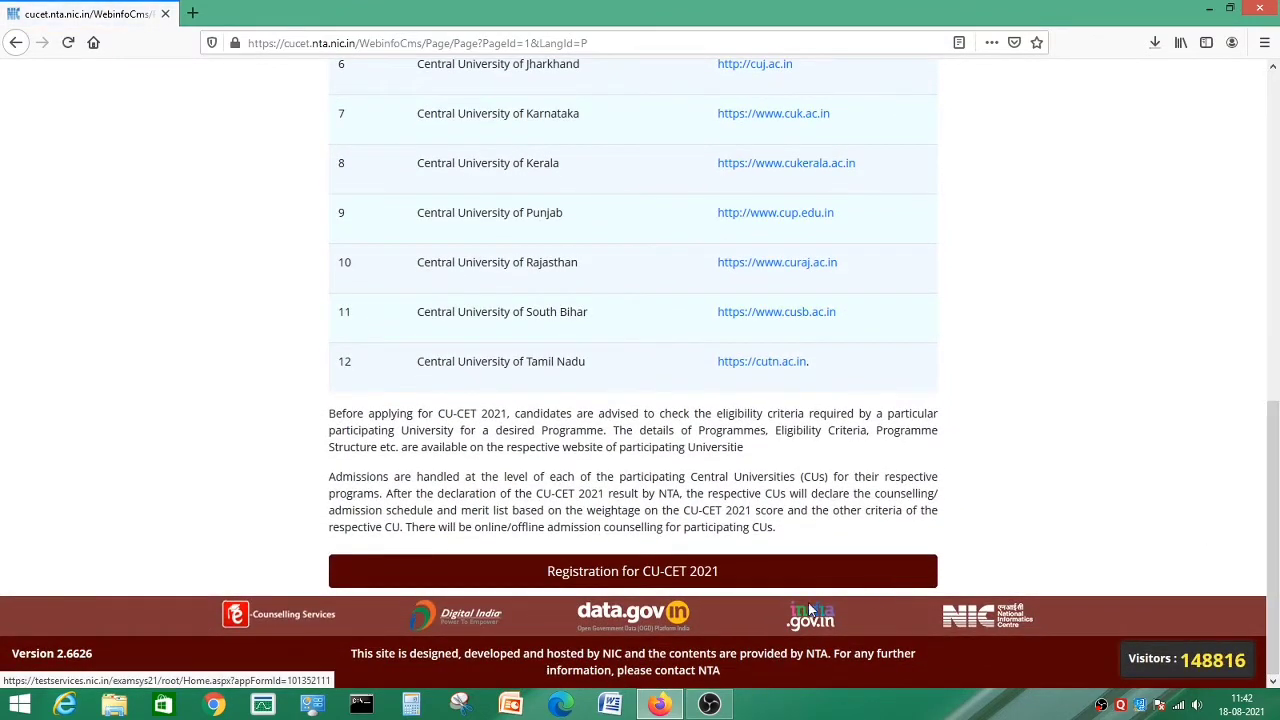
pyautogui.click(607, 583)
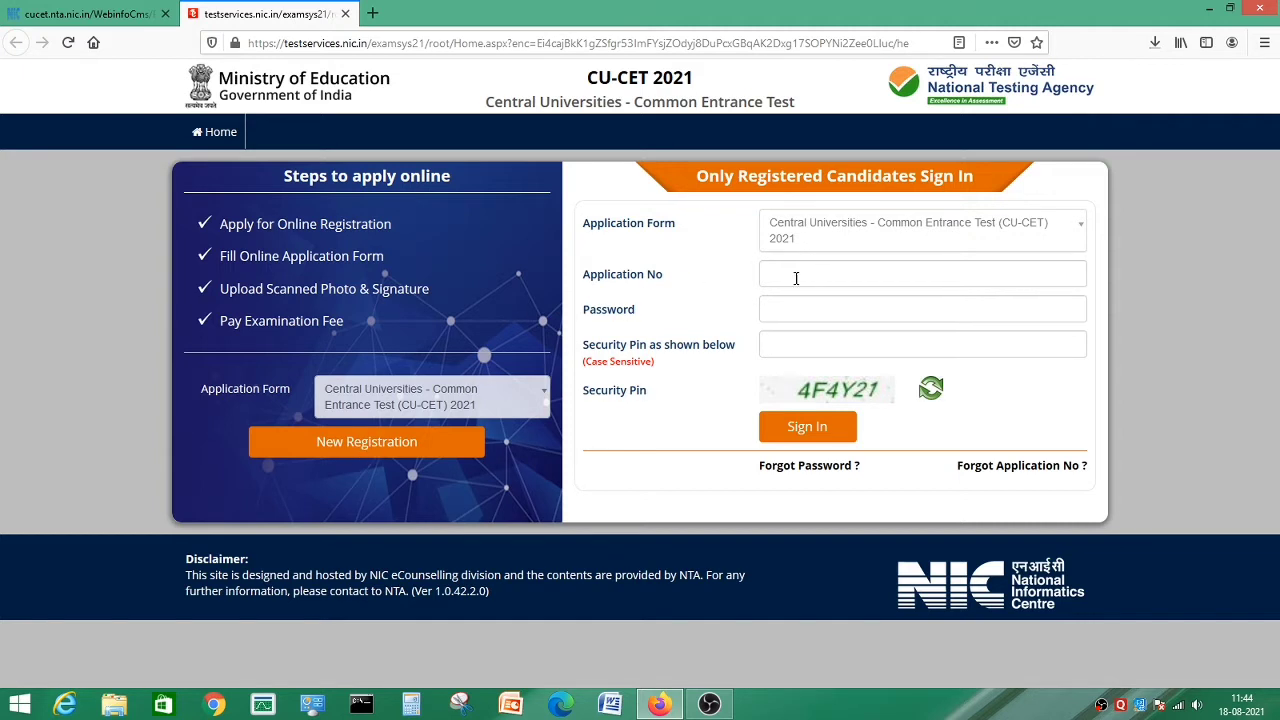
# - Start a New Registration, accept the instructions declaration and proceed to the form
pyautogui.click(372, 447)
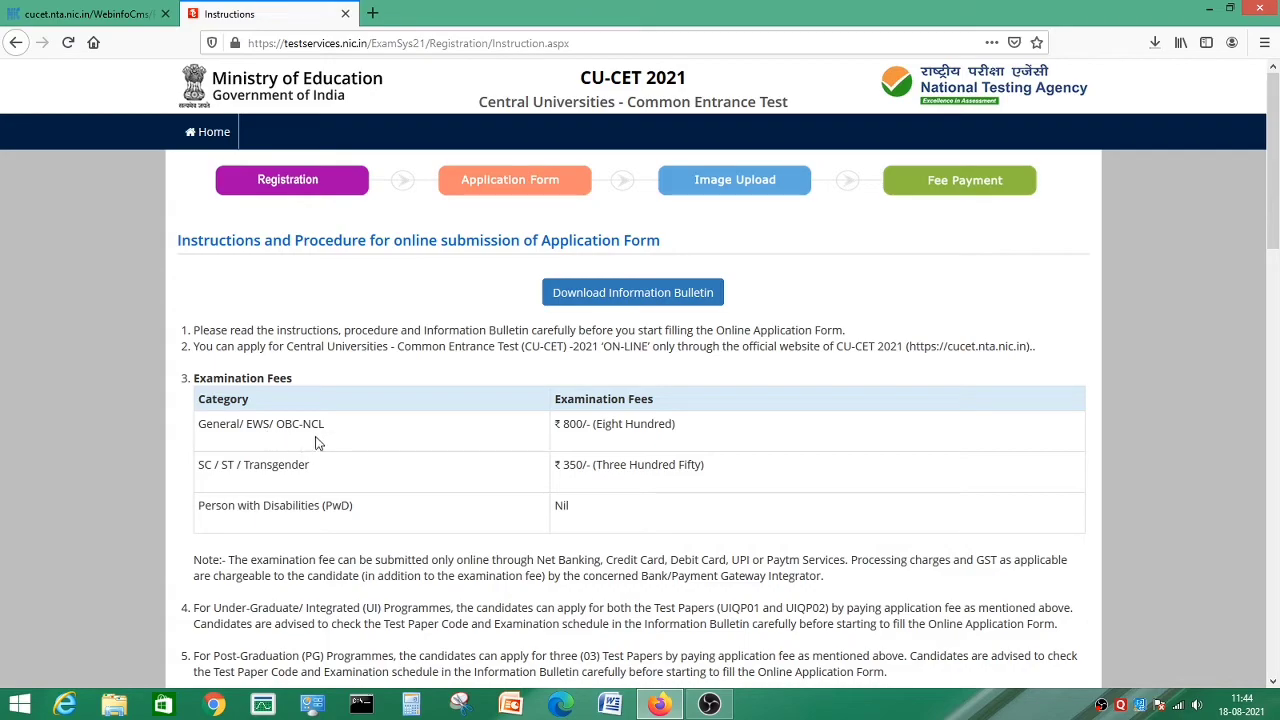
pyautogui.scroll(-5, 1277, 300)
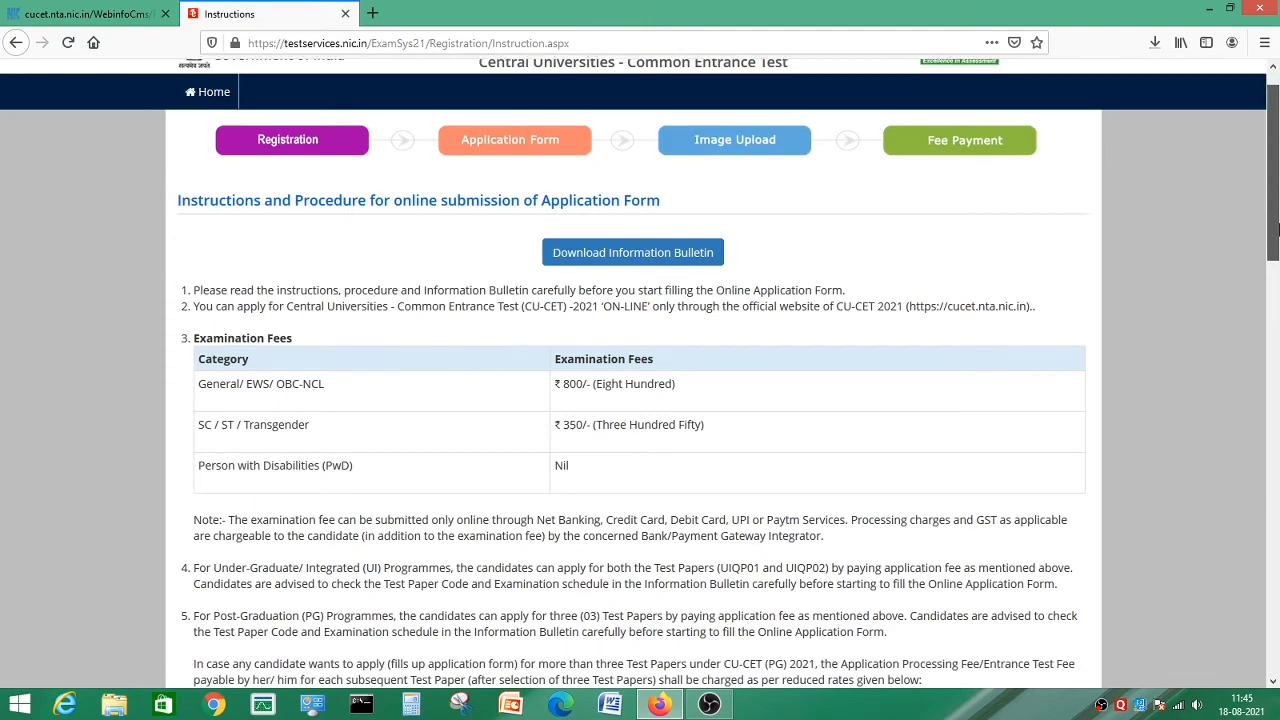
pyautogui.moveTo(1277, 295); pyautogui.dragTo(1275, 543)
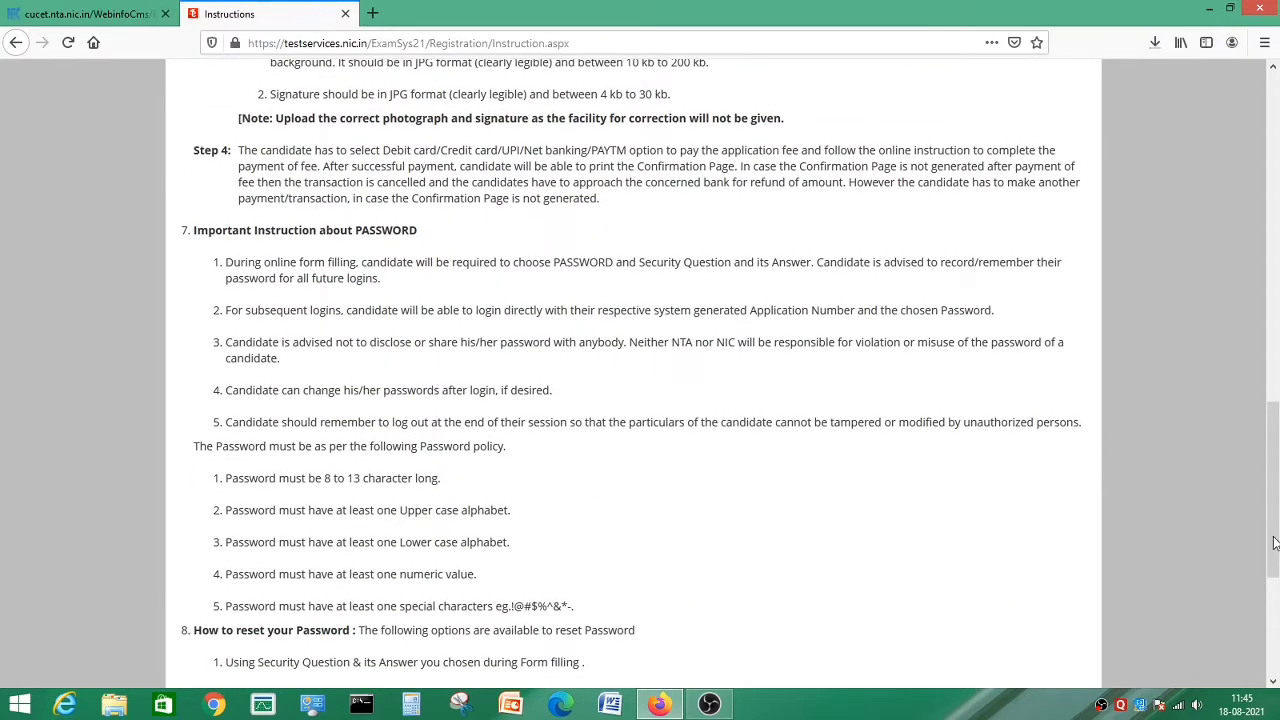
pyautogui.scroll(-2, 1275, 542)
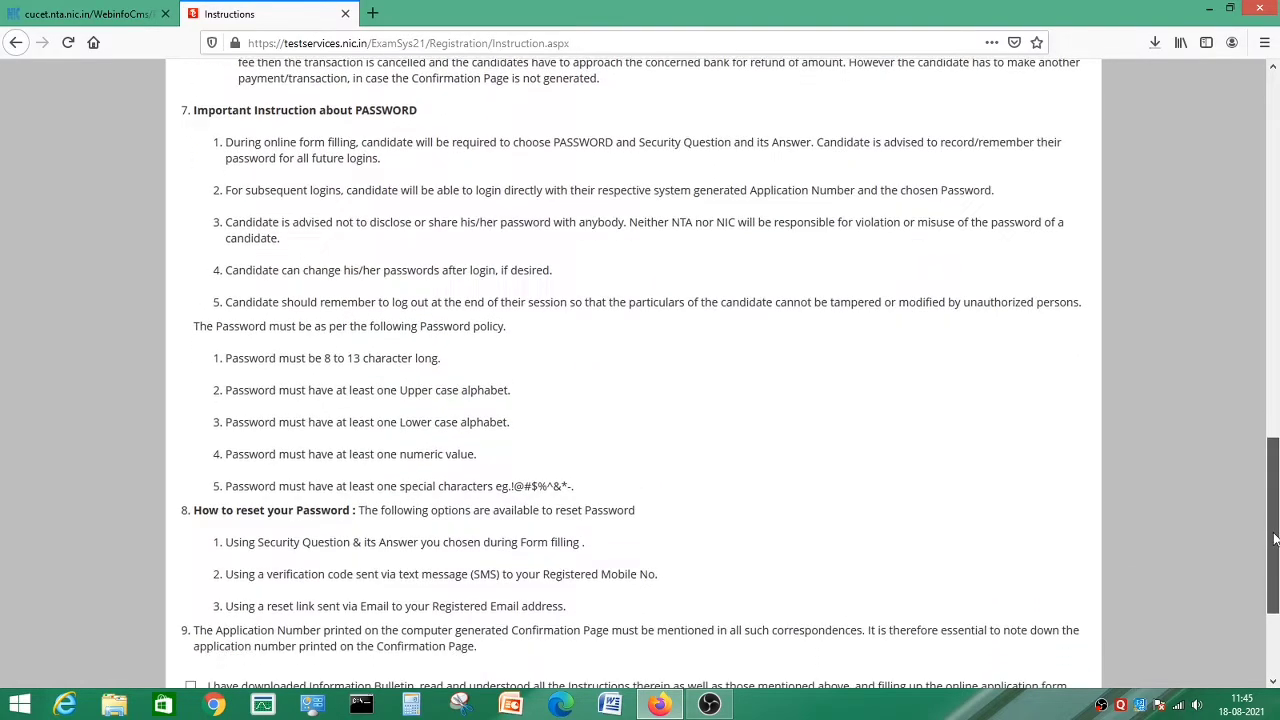
pyautogui.moveTo(1275, 540); pyautogui.dragTo(1277, 572)
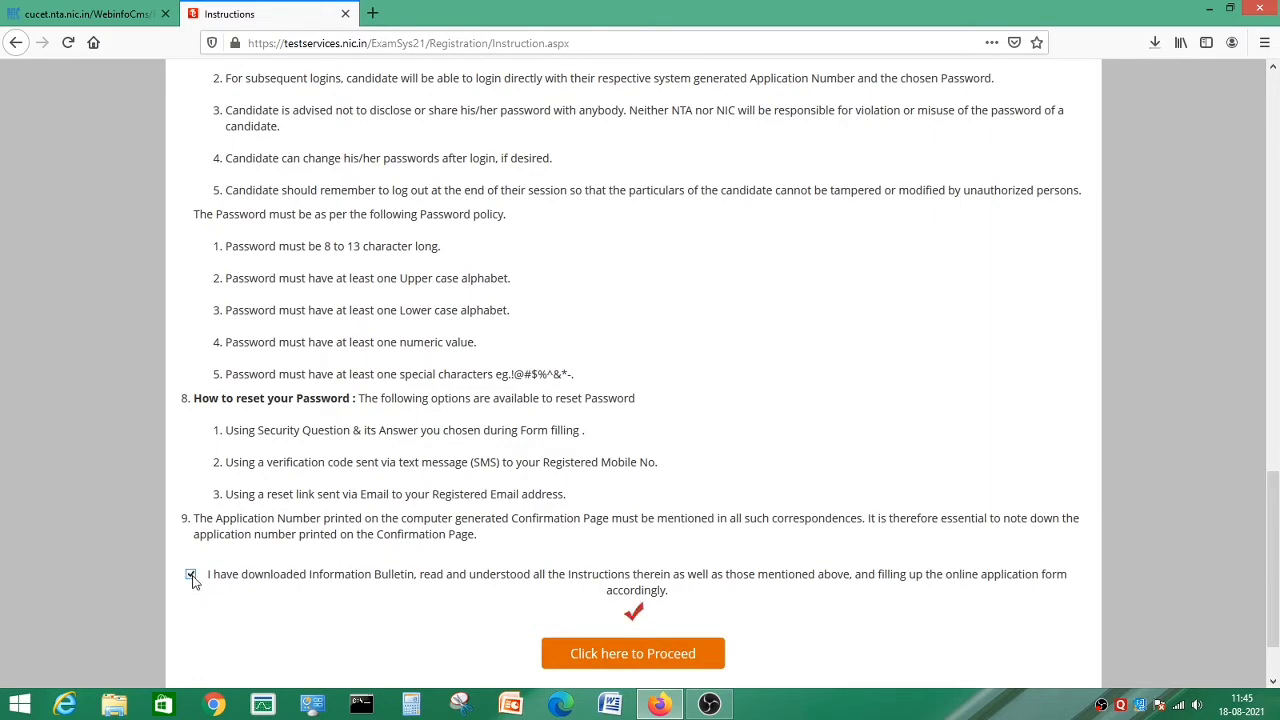
pyautogui.click(625, 656)
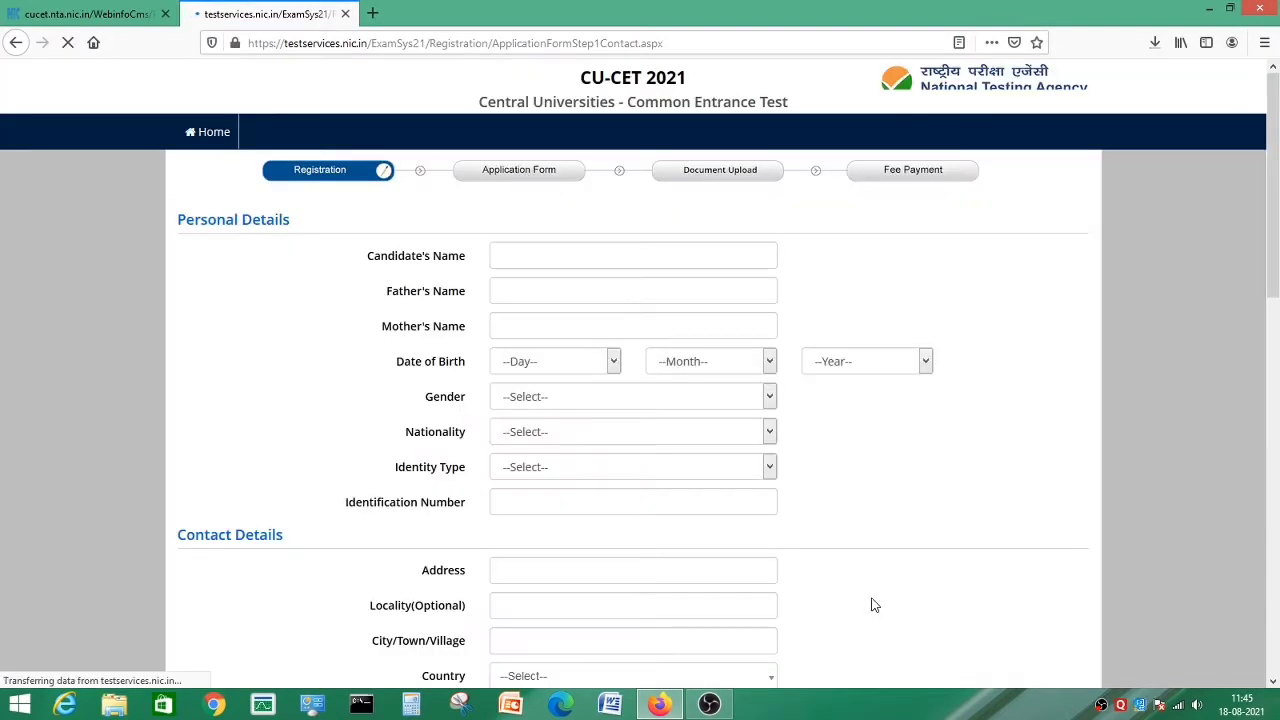
# - Enter the candidate's, father's and mother's names in their fields
pyautogui.click(502, 255)
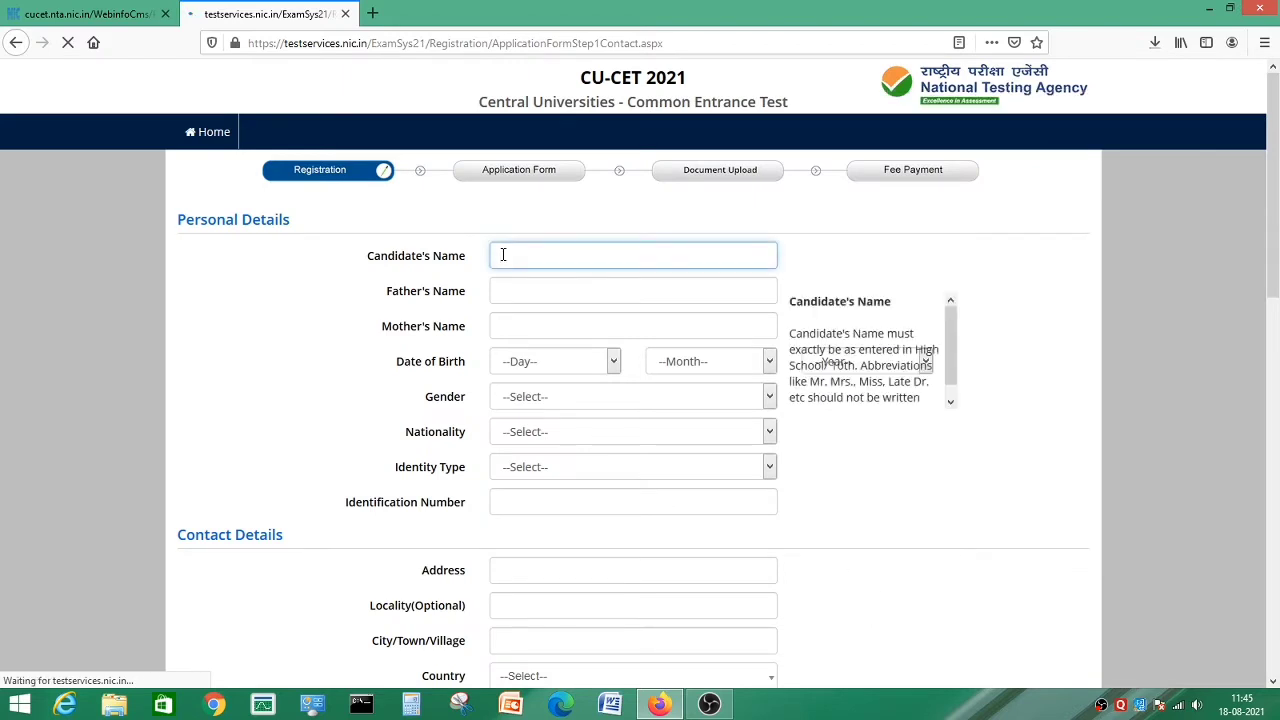
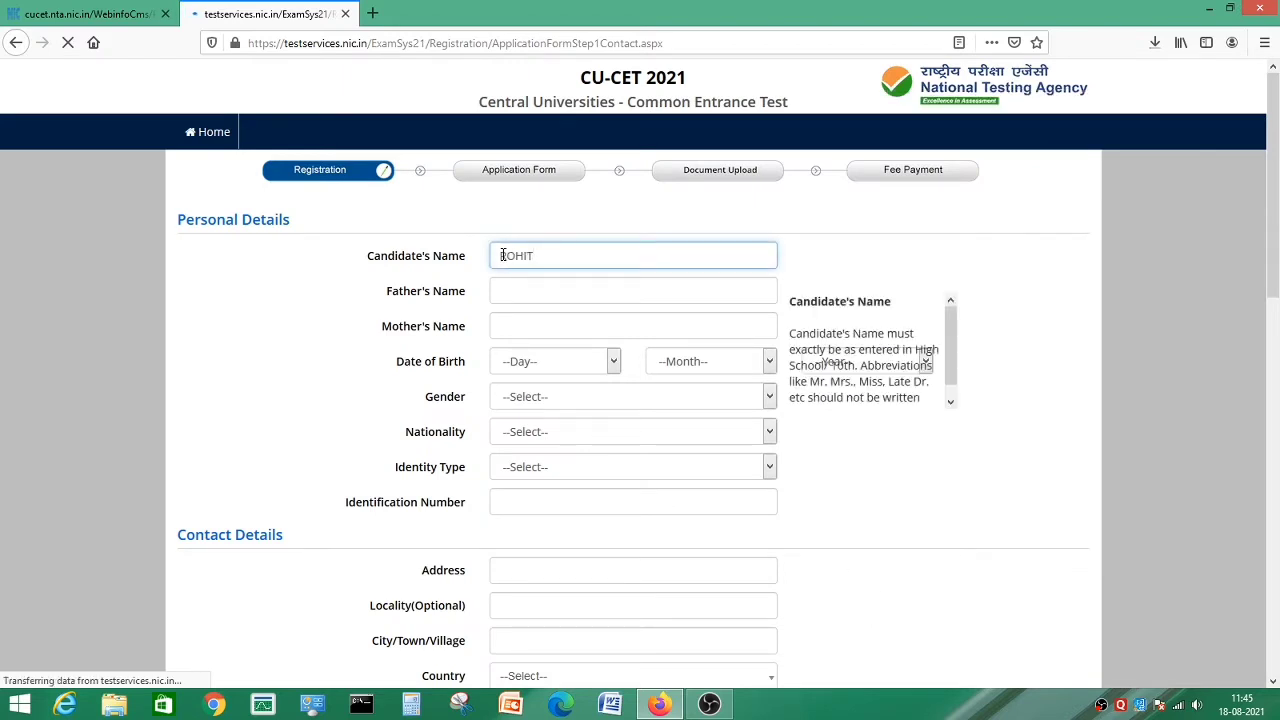
pyautogui.click(505, 291)
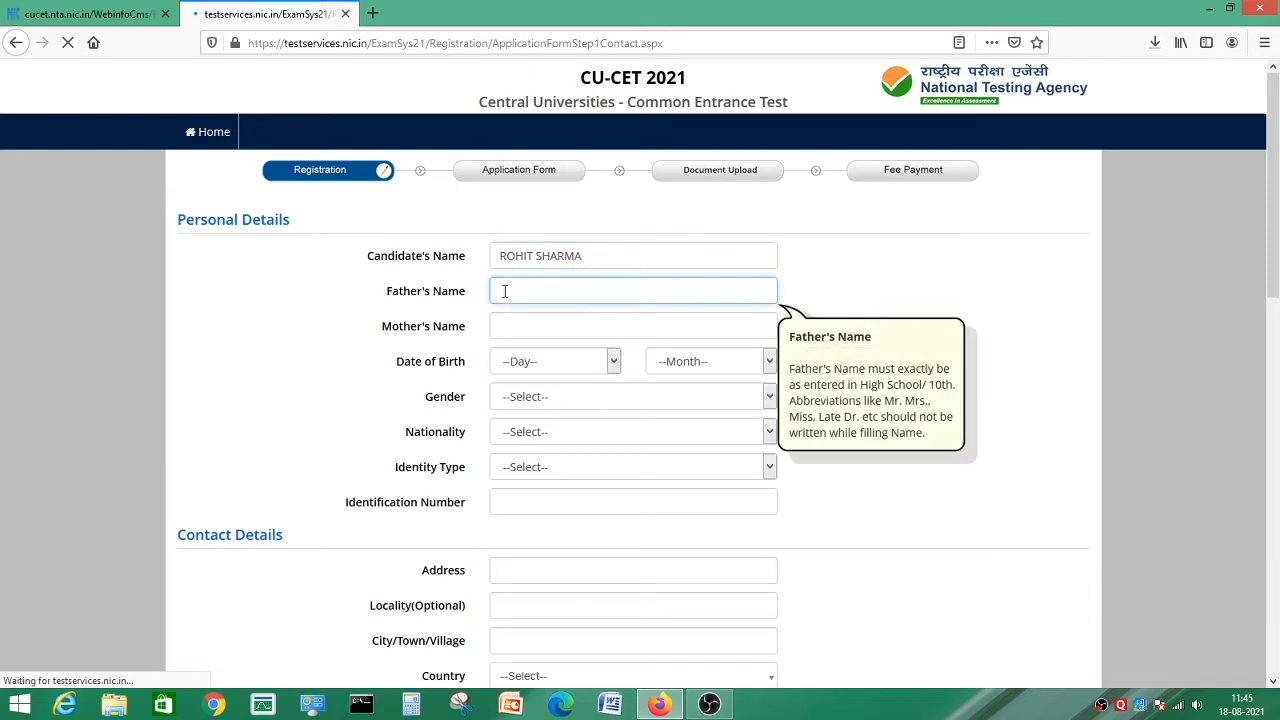
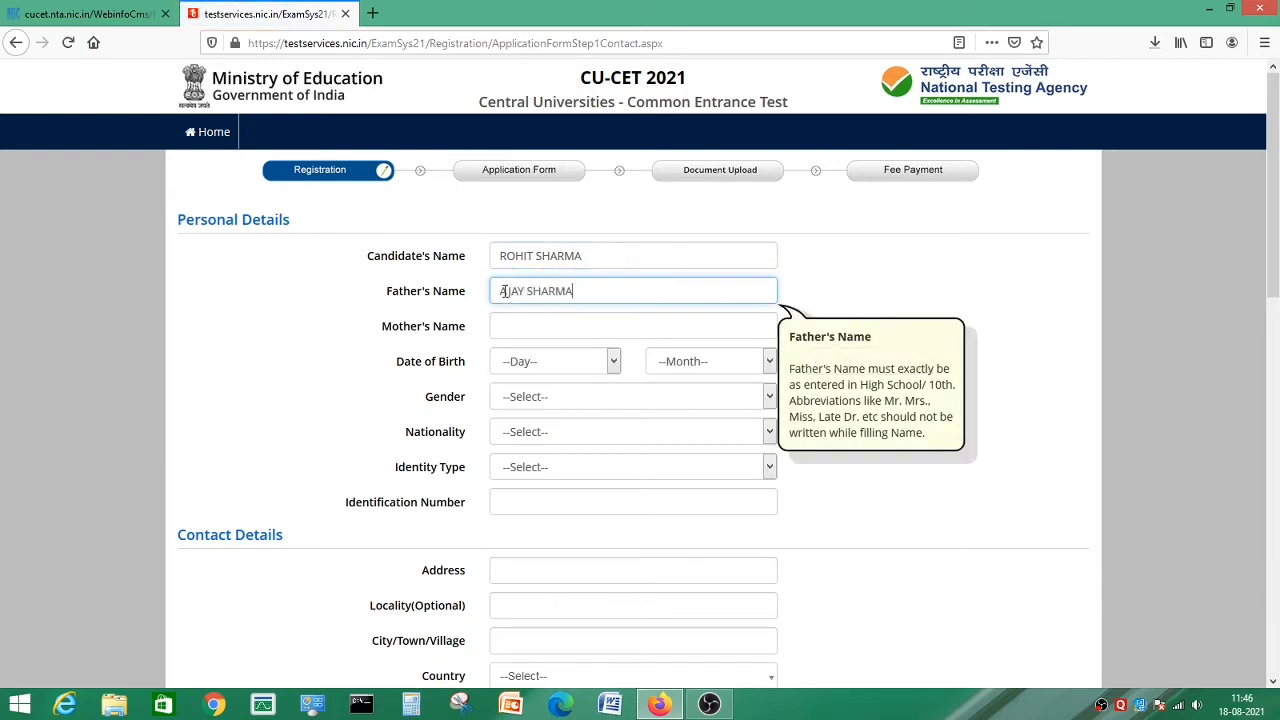
pyautogui.click(513, 325)
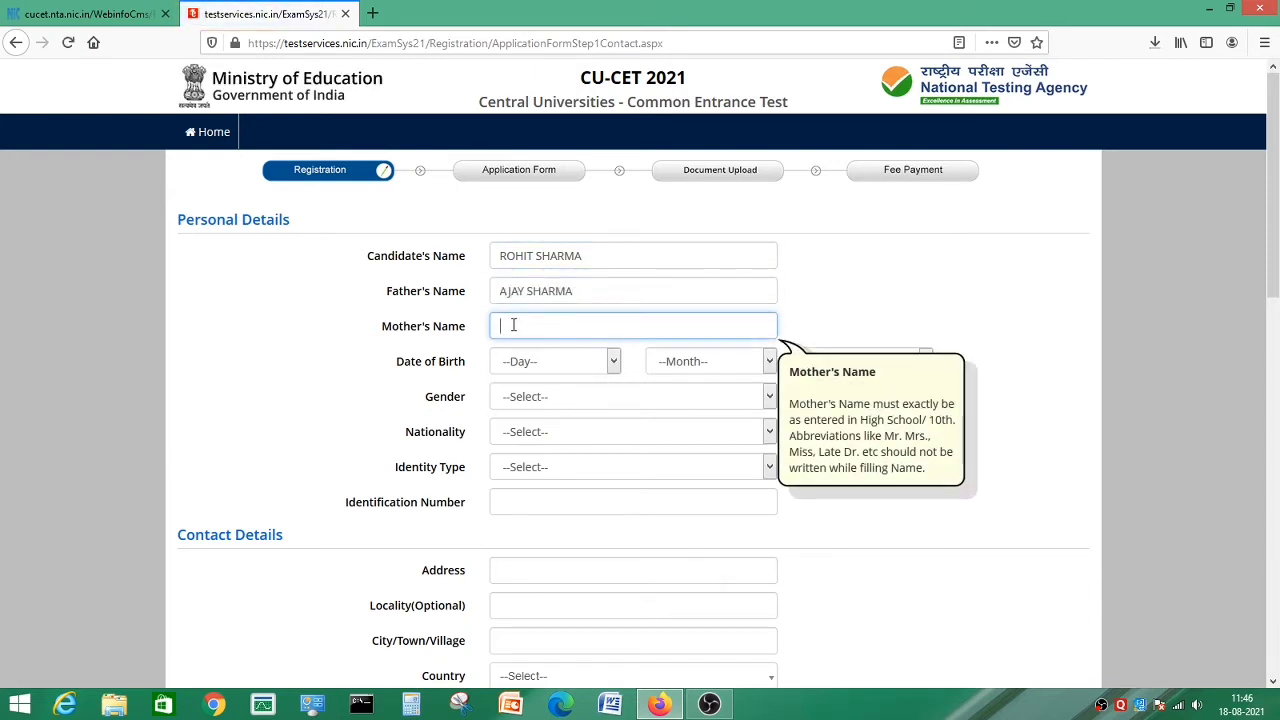
pyautogui.click(610, 364)
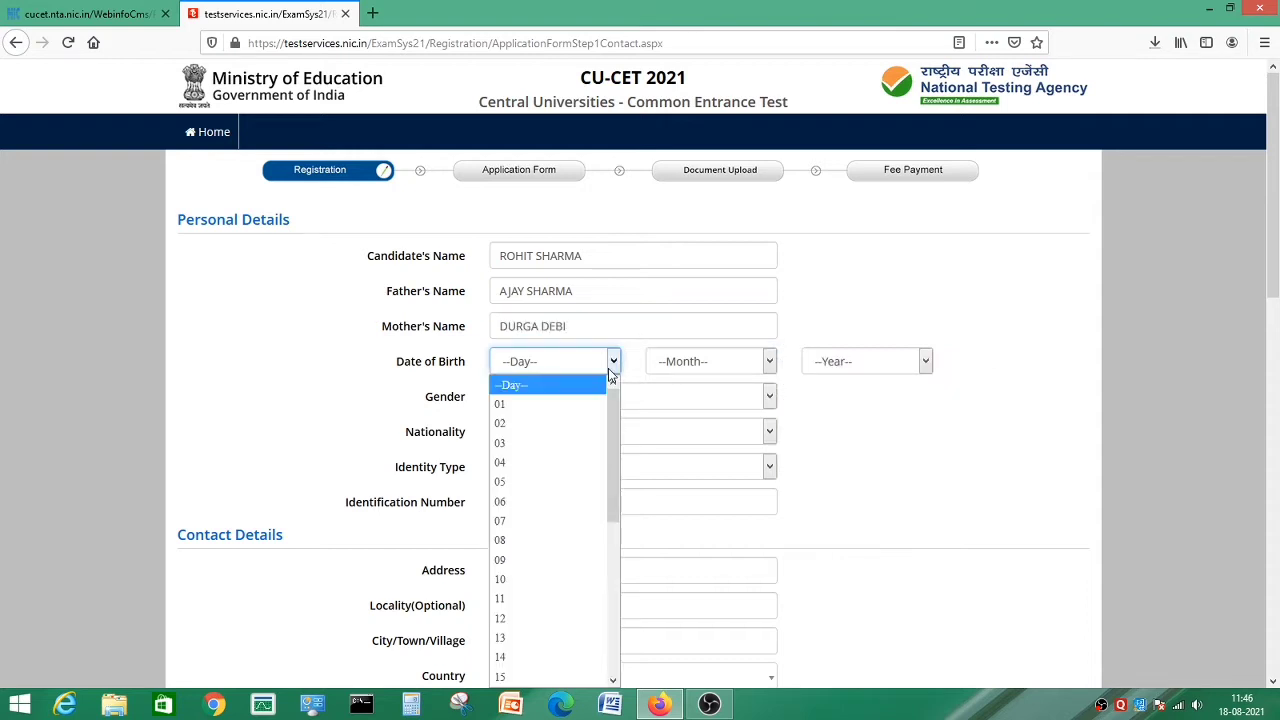
pyautogui.click(512, 444)
pyautogui.click(774, 363)
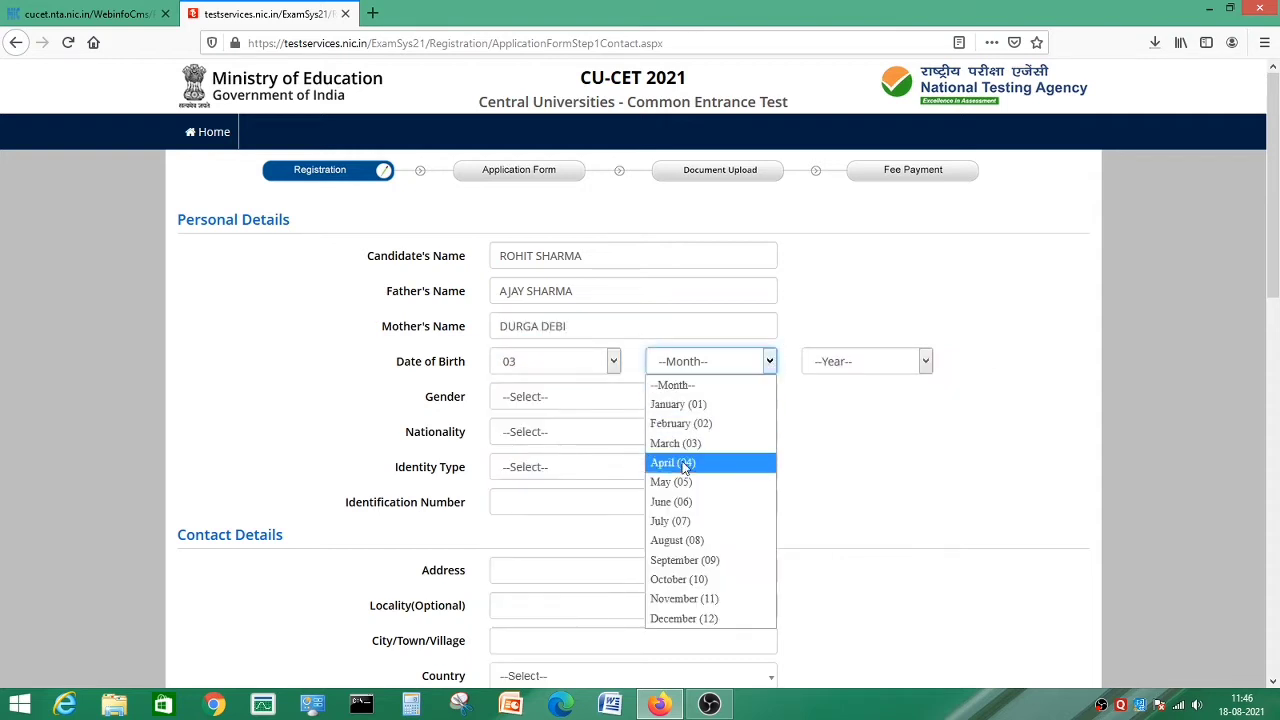
pyautogui.click(681, 503)
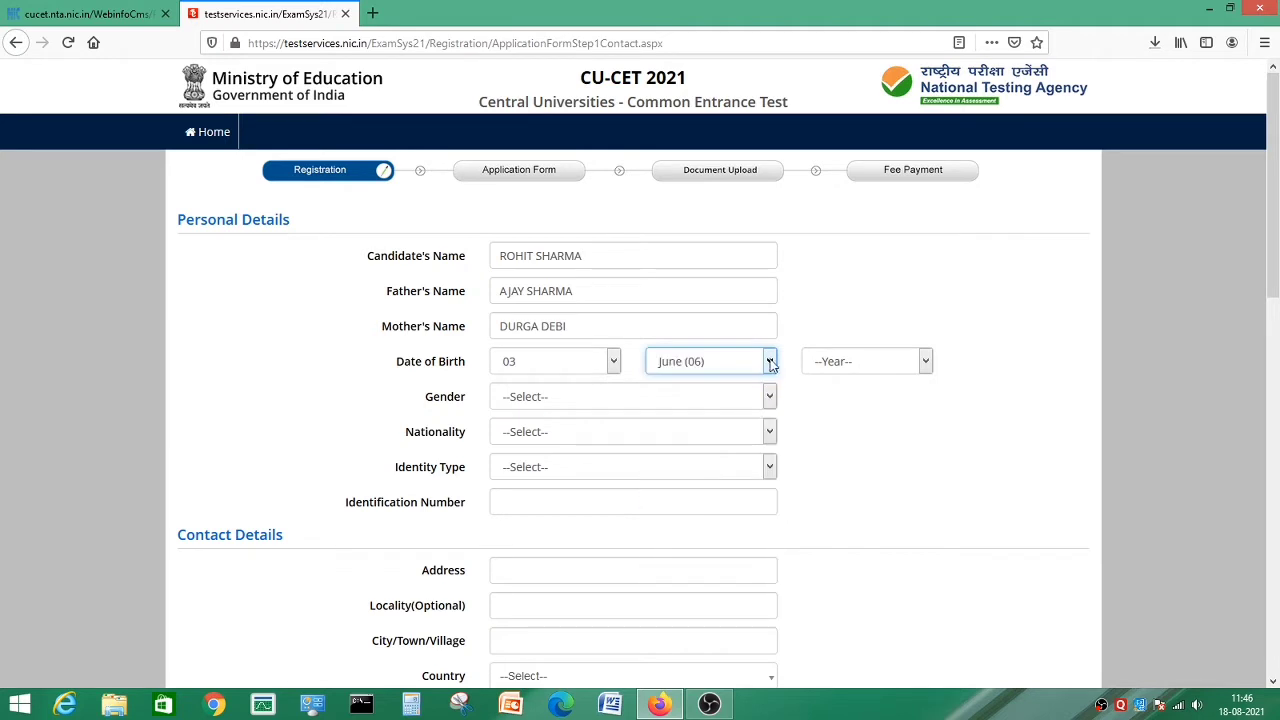
pyautogui.click(927, 364)
pyautogui.click(829, 405)
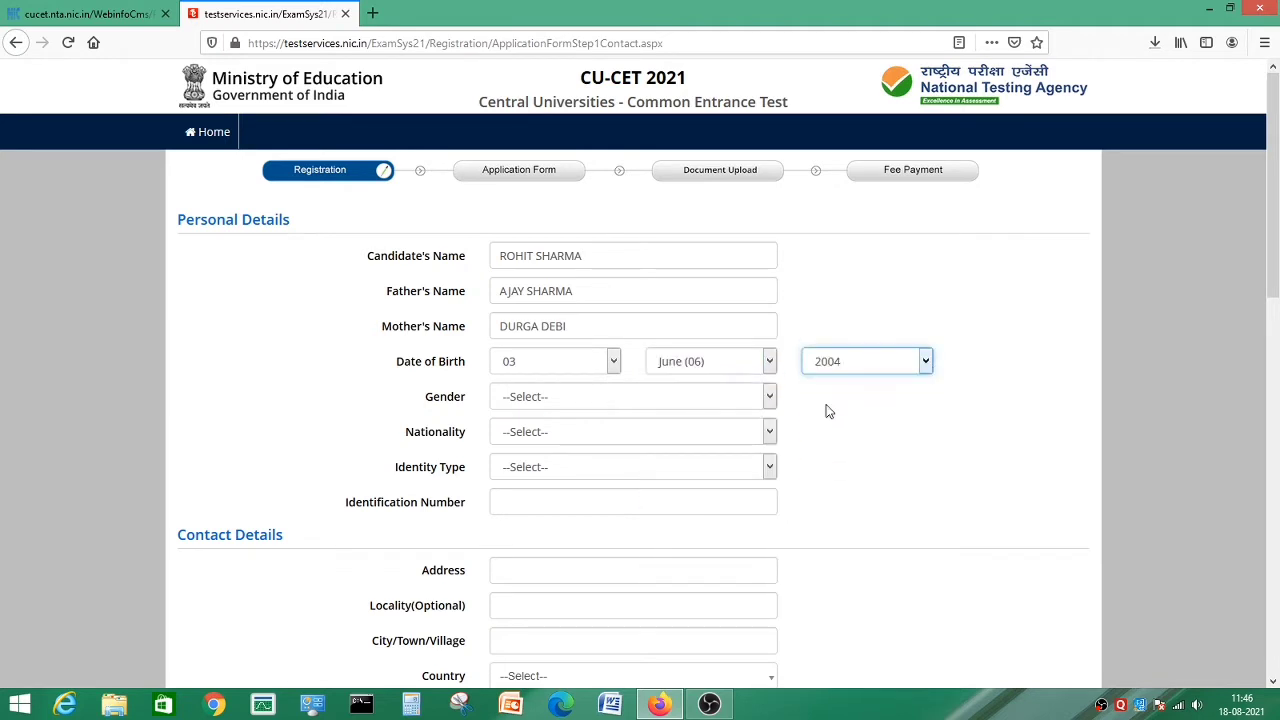
pyautogui.click(630, 398)
pyautogui.click(524, 442)
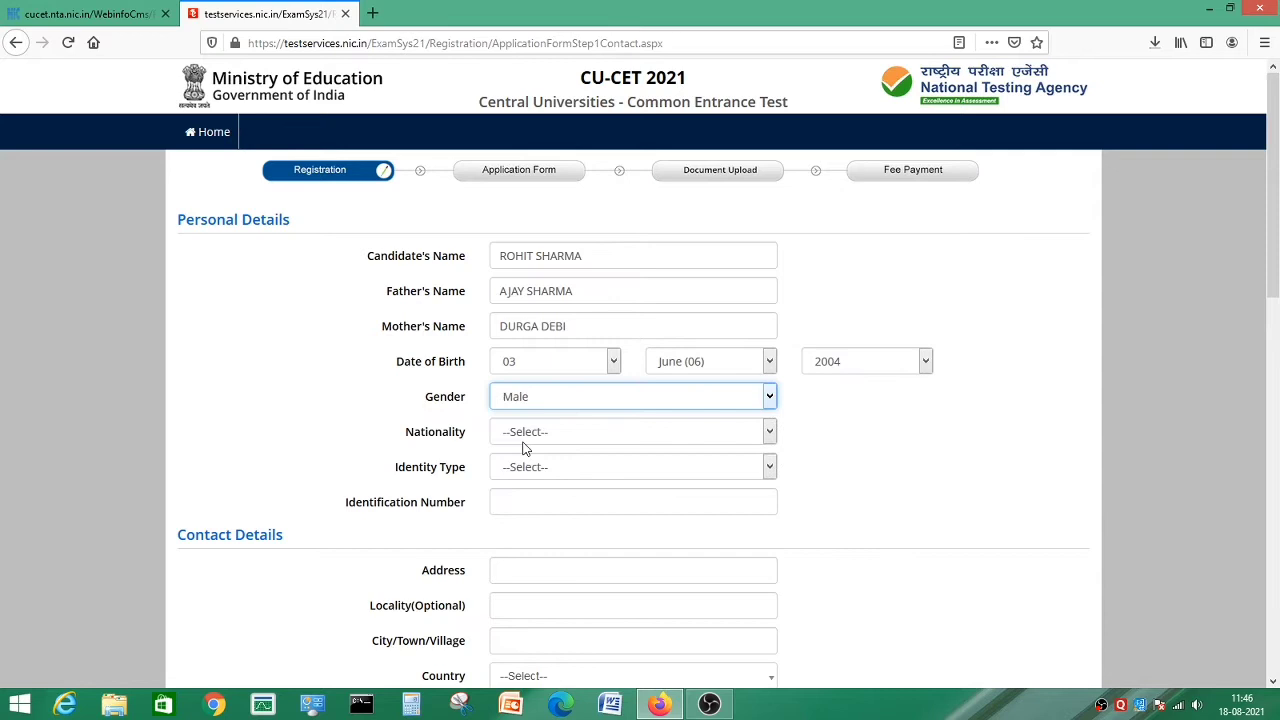
pyautogui.click(651, 440)
pyautogui.click(620, 474)
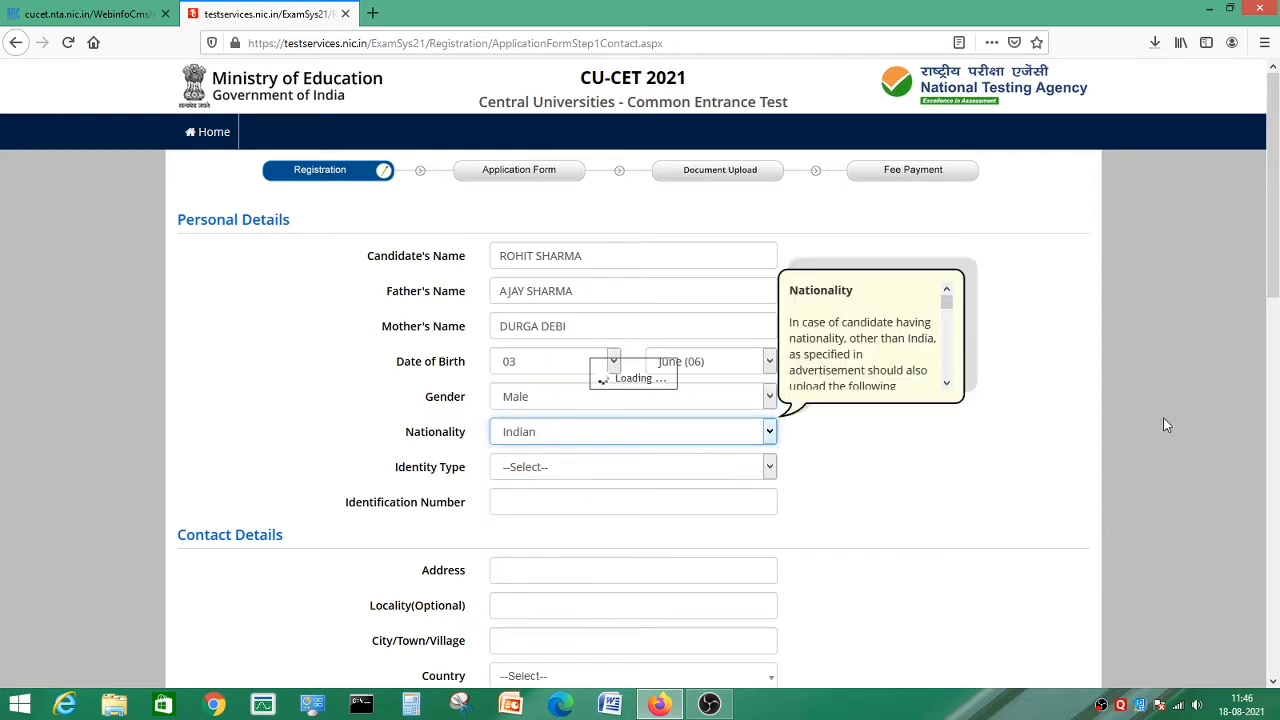
pyautogui.scroll(-3, 566, 390)
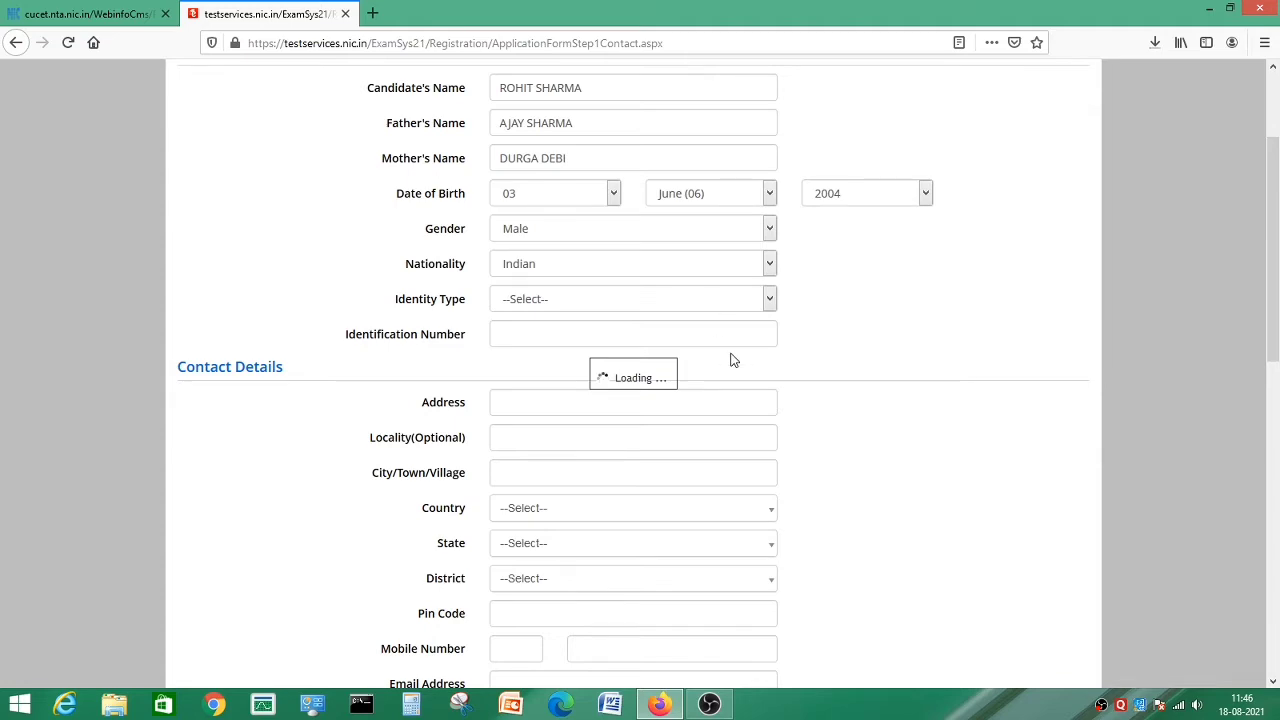
pyautogui.scroll(-3, 1276, 292)
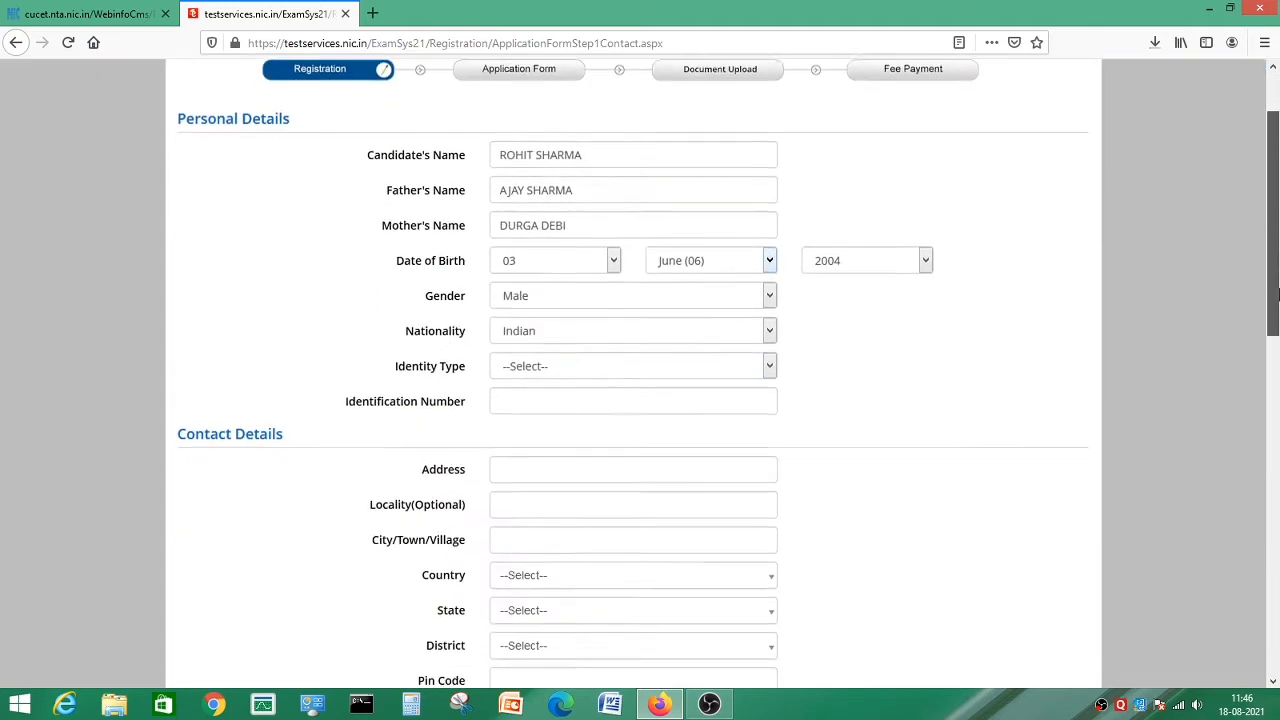
# - Choose Aadhaar Number as identity type and enter the address, locality, city and country India
pyautogui.scroll(-2, 1276, 292)
pyautogui.click(677, 268)
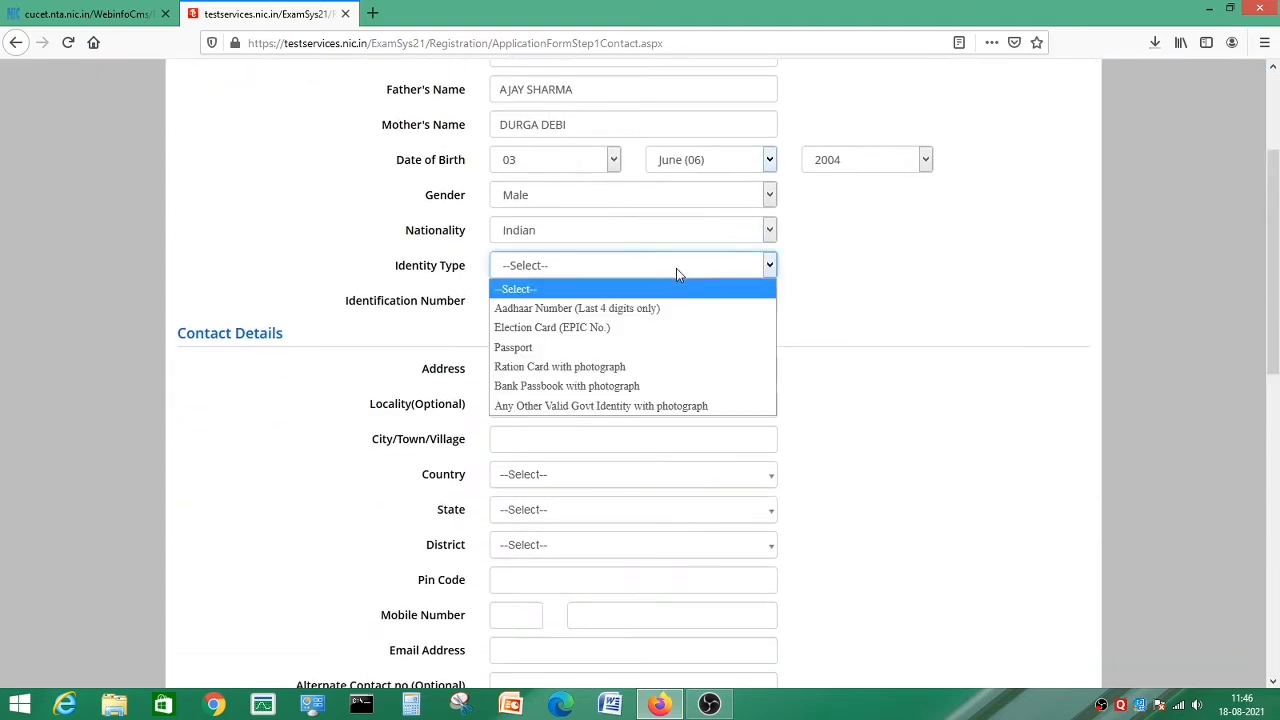
pyautogui.click(537, 315)
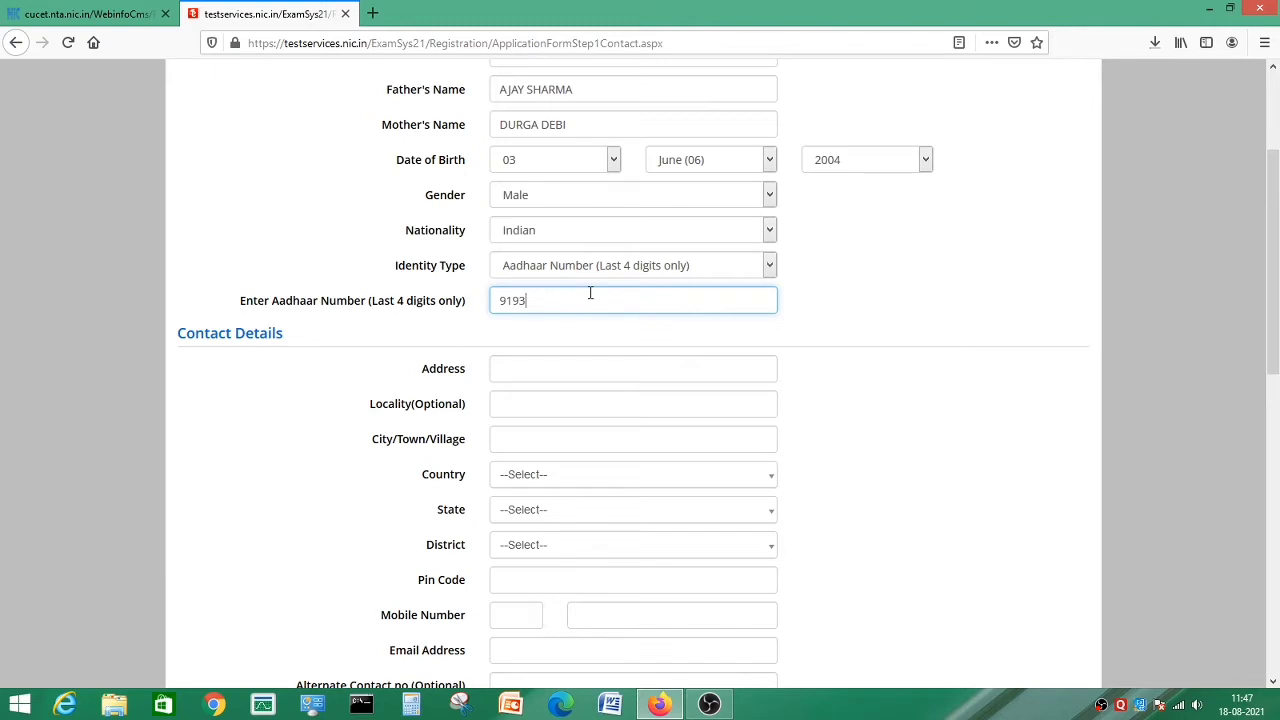
pyautogui.click(502, 370)
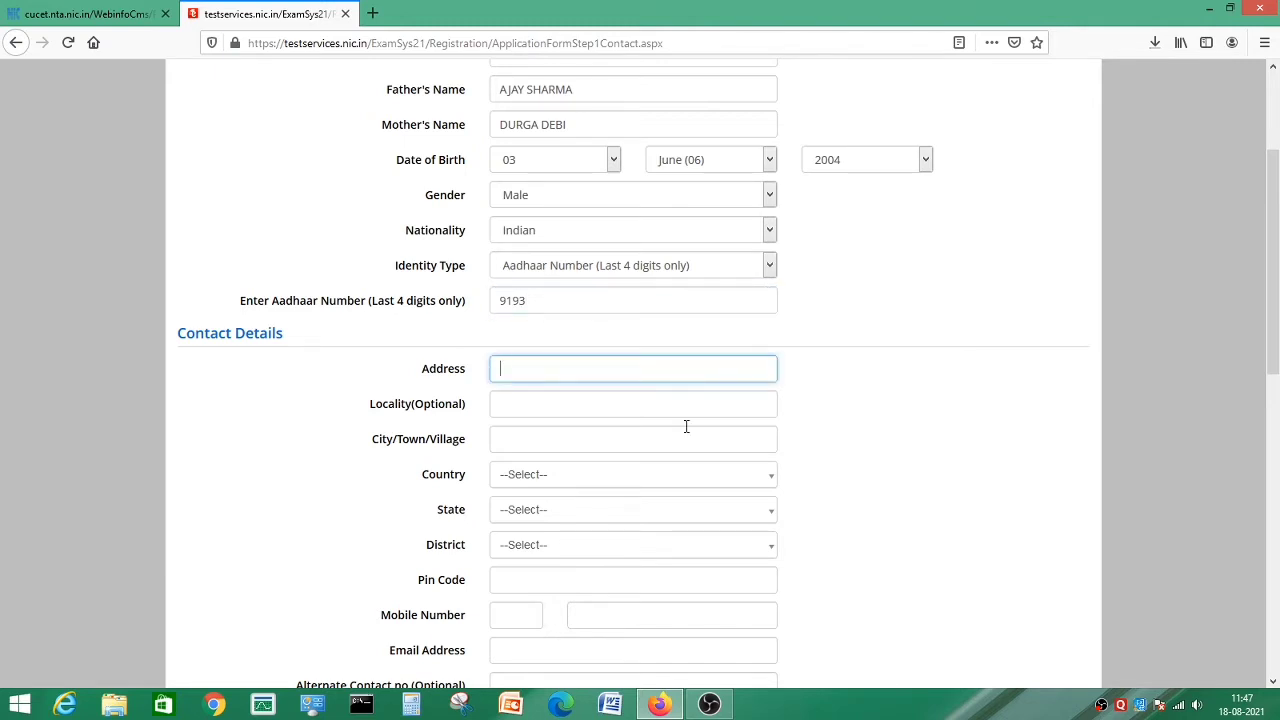
pyautogui.click(522, 405)
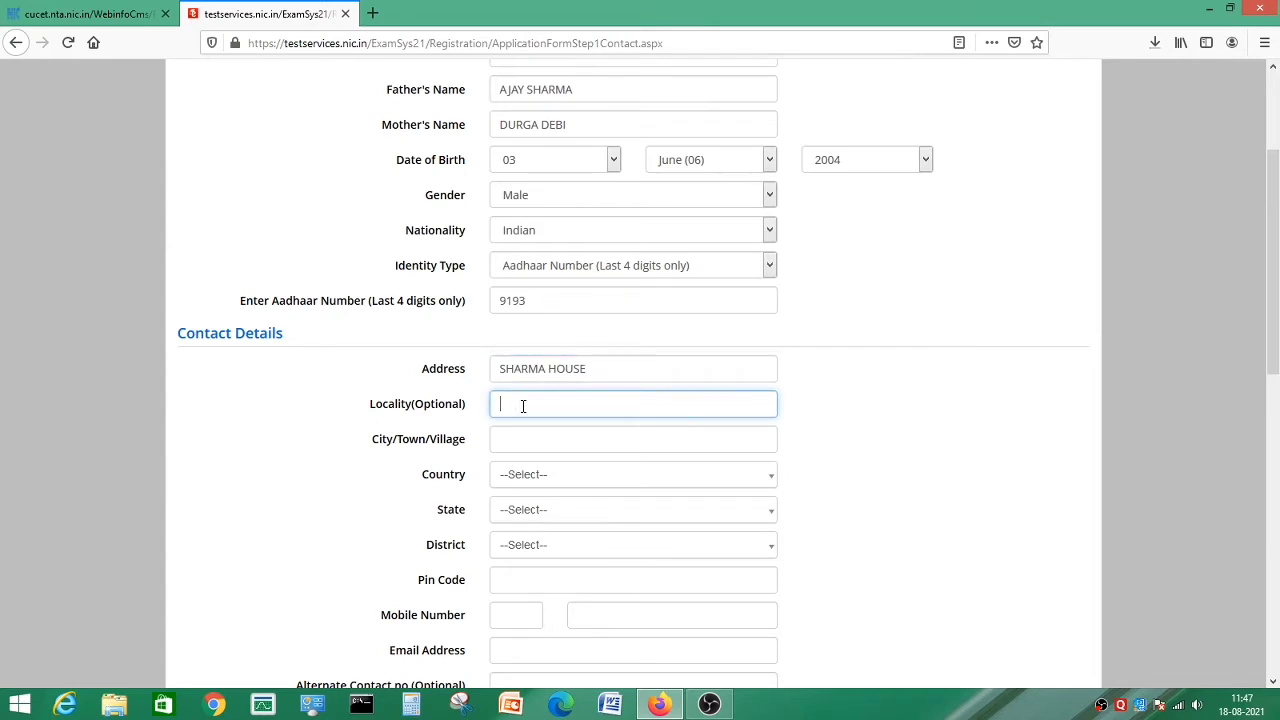
pyautogui.write('HAJO')
pyautogui.press('Tab')
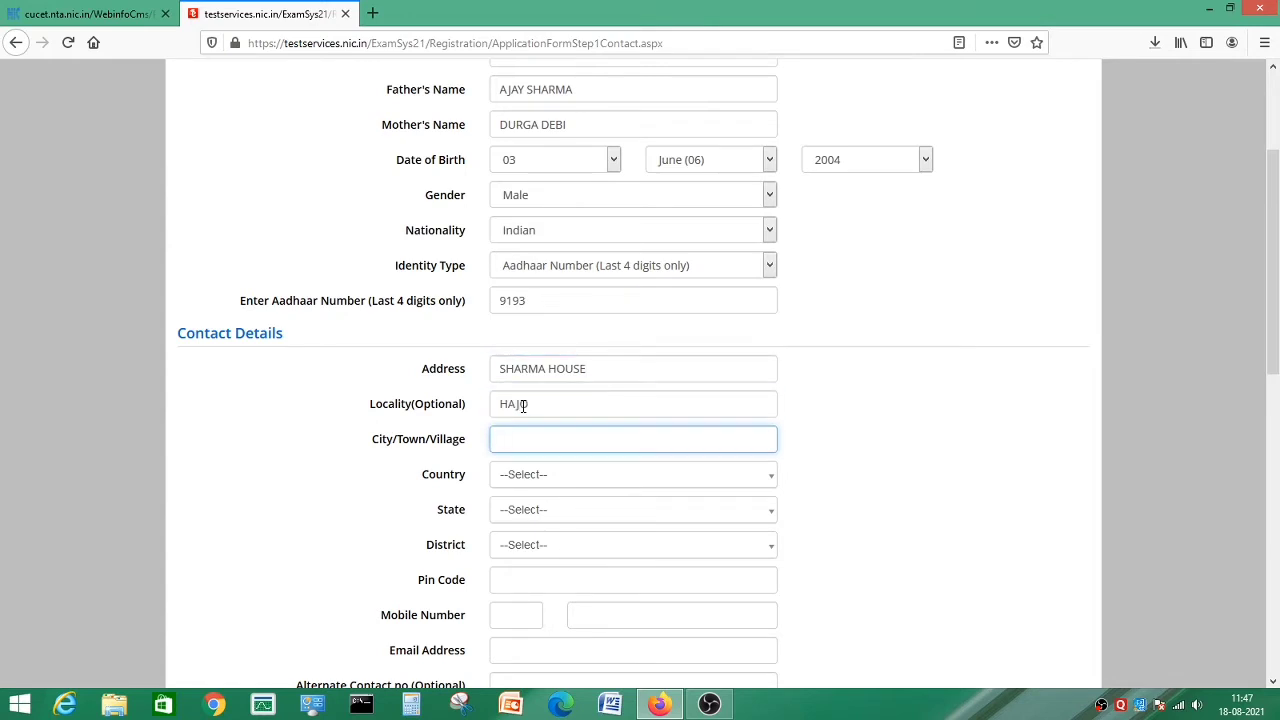
pyautogui.write('HAJO')
pyautogui.press('Tab')
pyautogui.press('i')
# - Select the state and district and enter the pin code
pyautogui.scroll(-3, 905, 480)
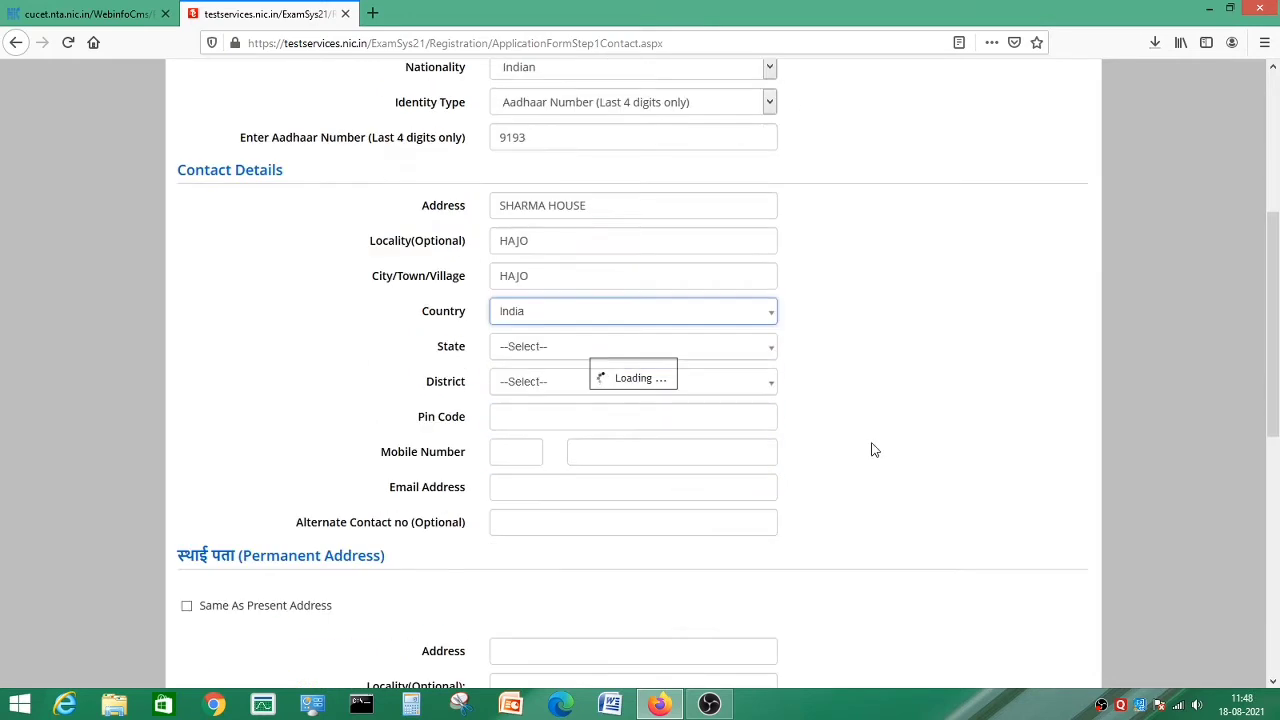
pyautogui.click(660, 509)
pyautogui.click(645, 611)
pyautogui.moveTo(1273, 327); pyautogui.dragTo(1273, 377)
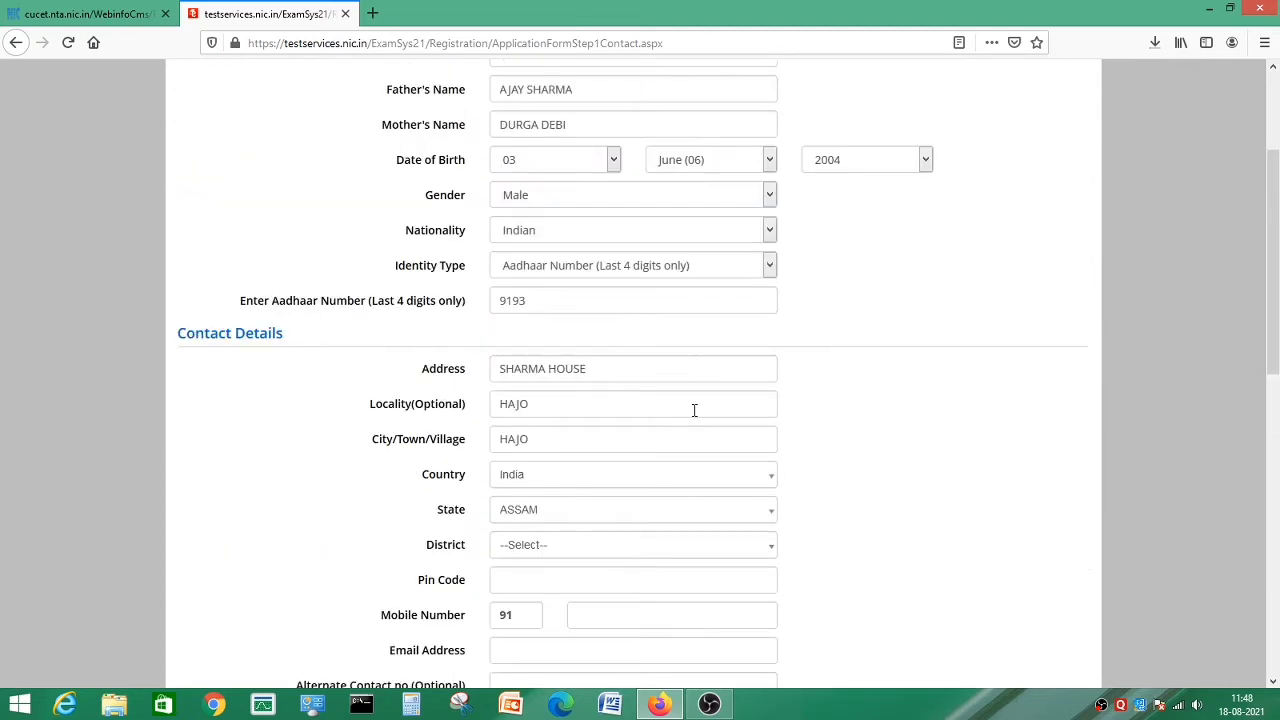
pyautogui.scroll(-1, 642, 495)
pyautogui.click(746, 469)
pyautogui.write('kam')
pyautogui.click(511, 510)
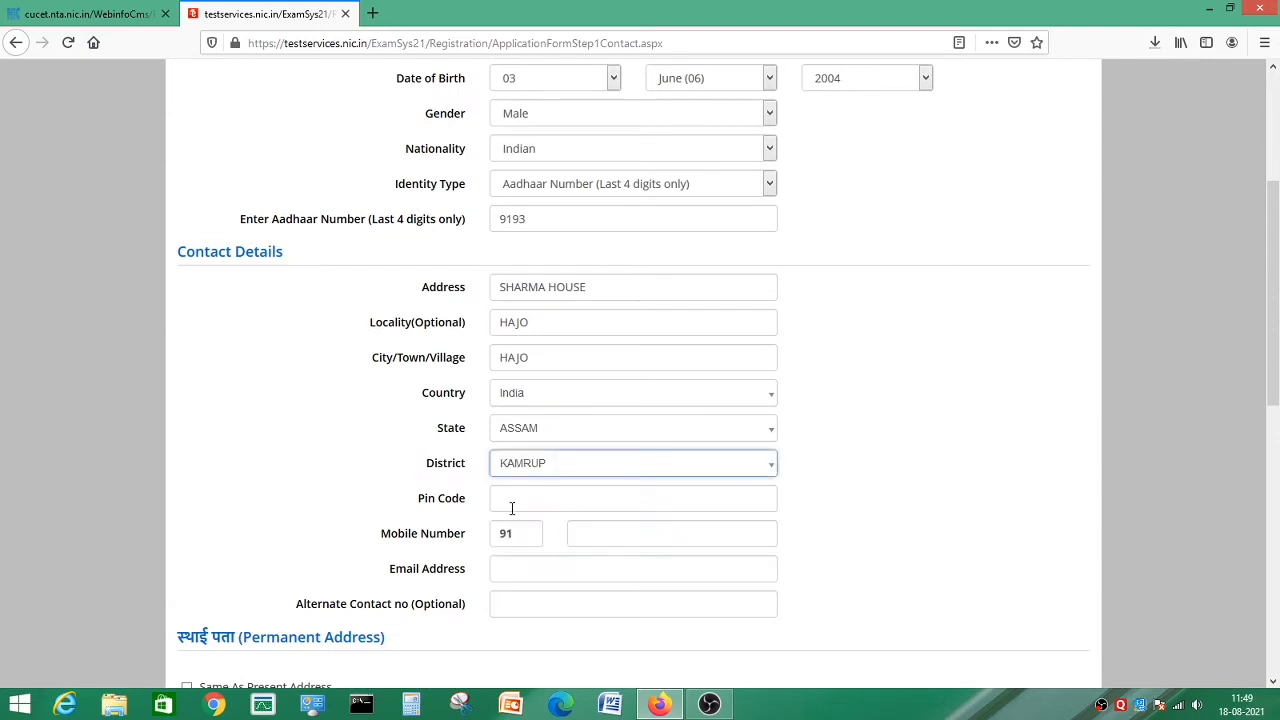
pyautogui.click(511, 508)
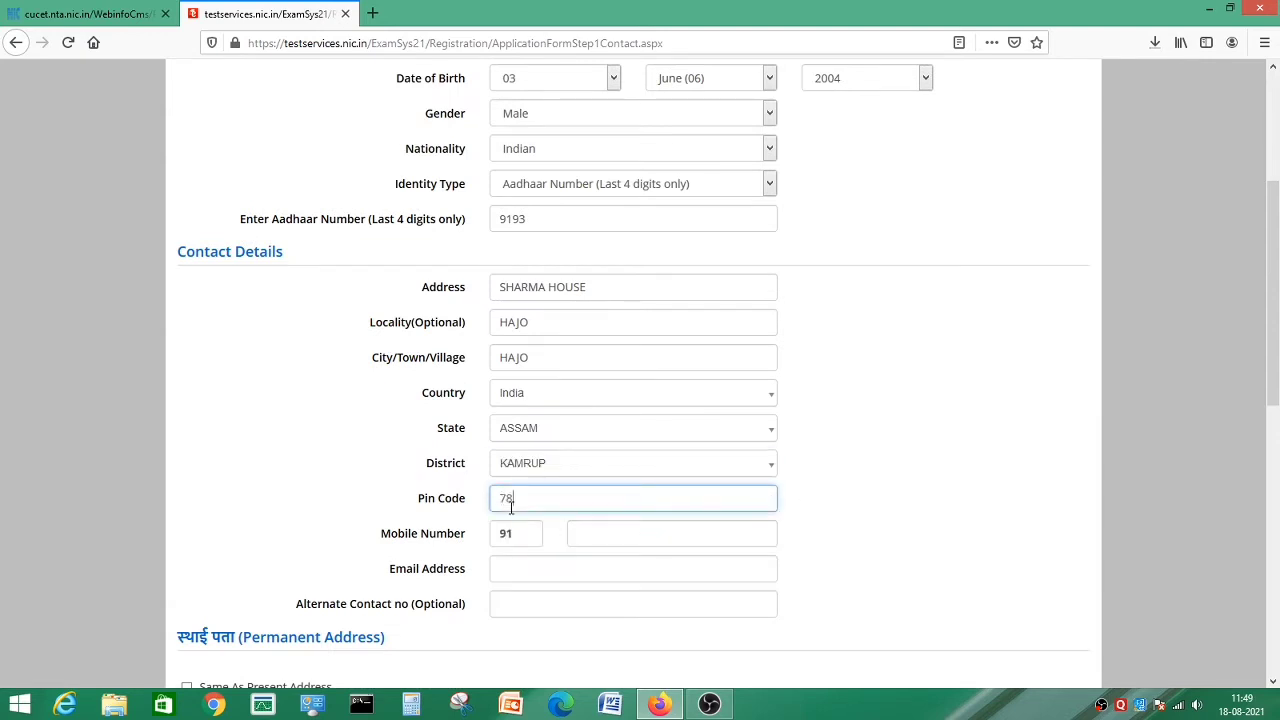
pyautogui.write('781102')
# - Enter the candidate's mobile number and e-mail address
pyautogui.click(586, 536)
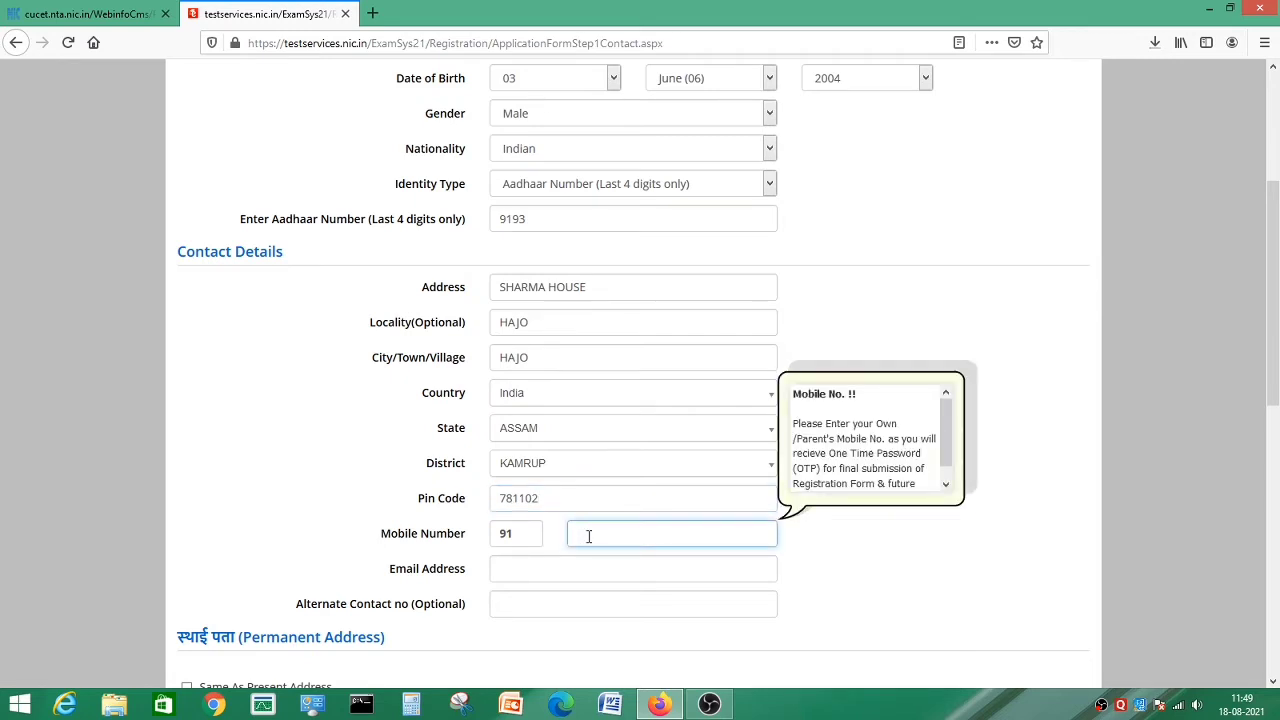
pyautogui.scroll(-2, 678, 604)
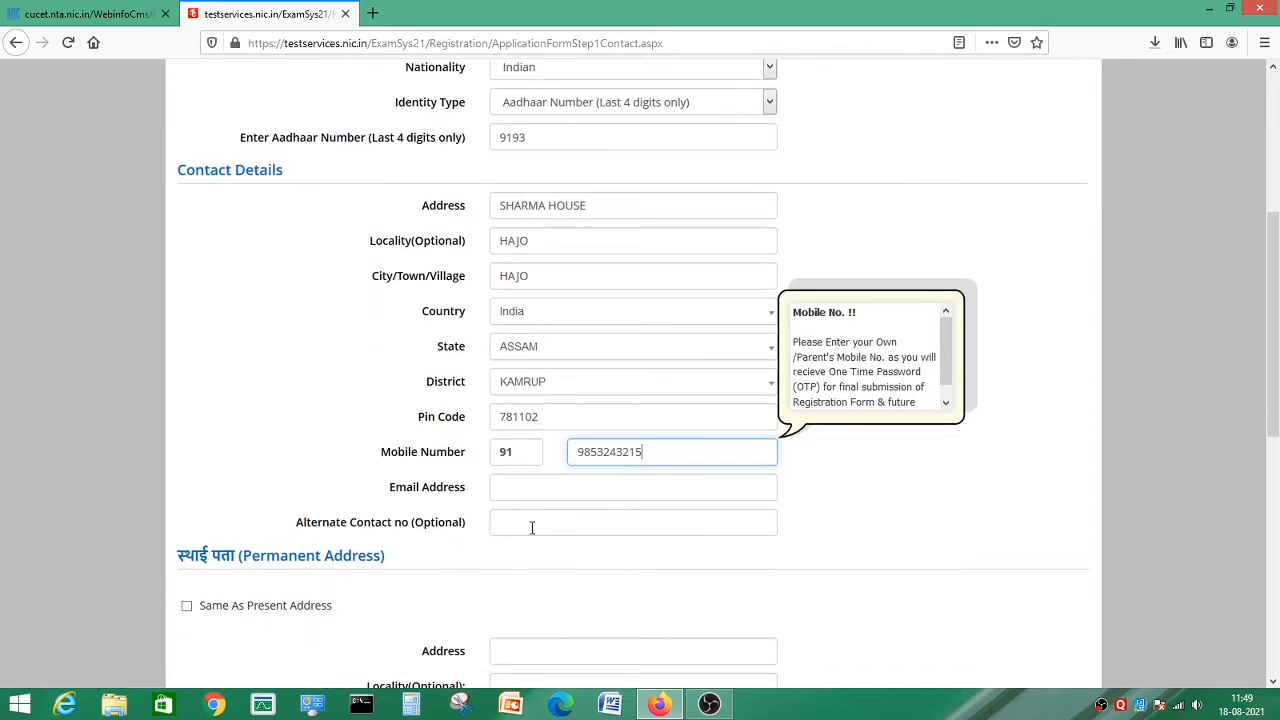
pyautogui.click(551, 494)
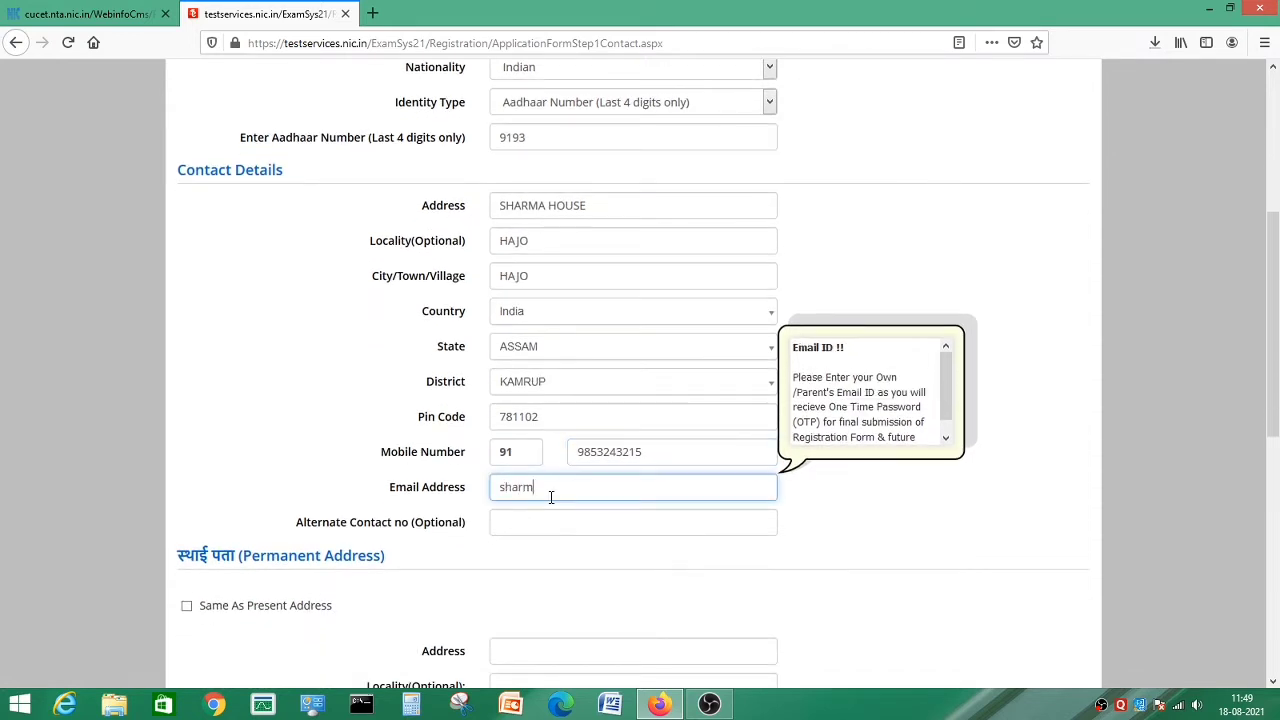
pyautogui.click(520, 531)
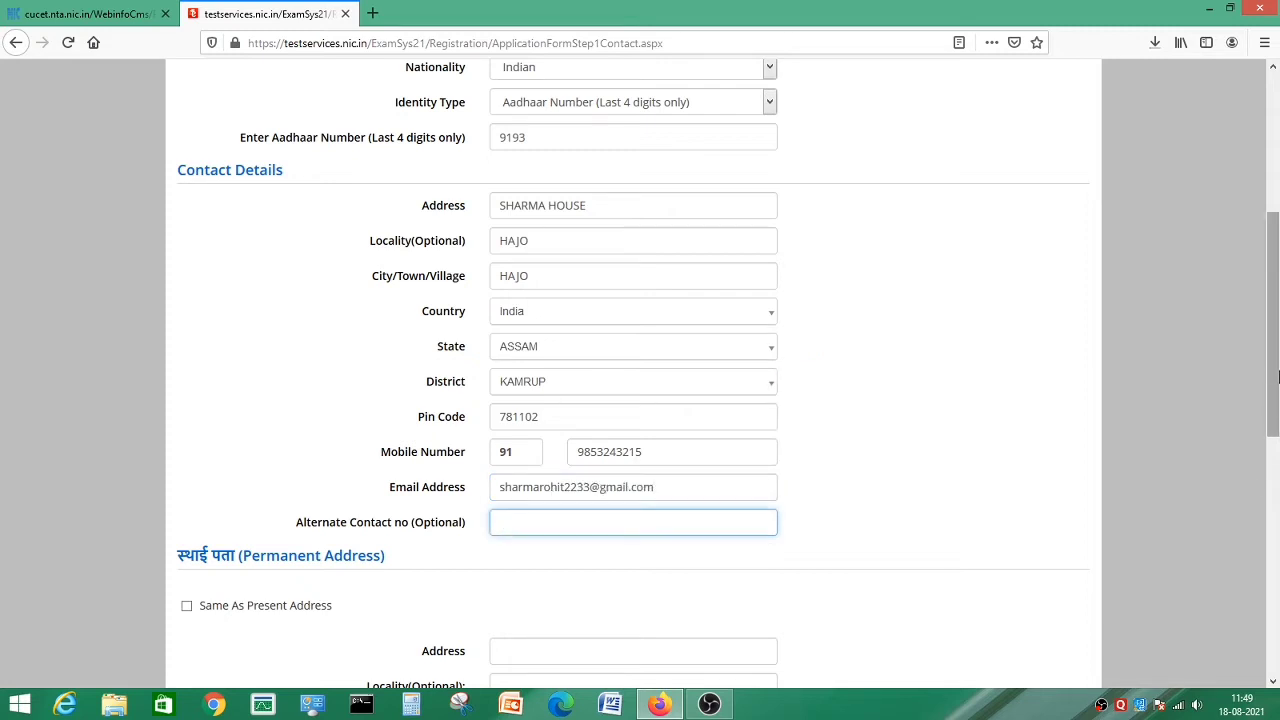
pyautogui.scroll(-3, 1276, 440)
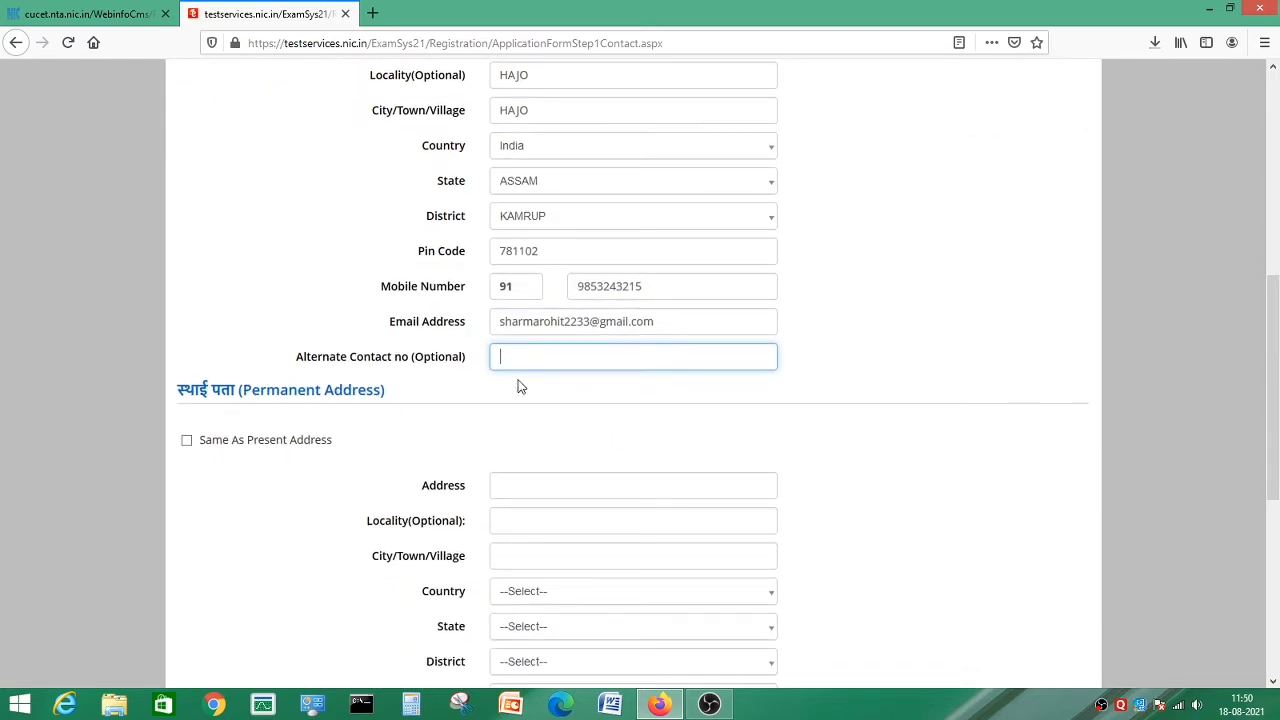
# - Tick Same As Present Address, then enter and confirm the account password
pyautogui.click(186, 440)
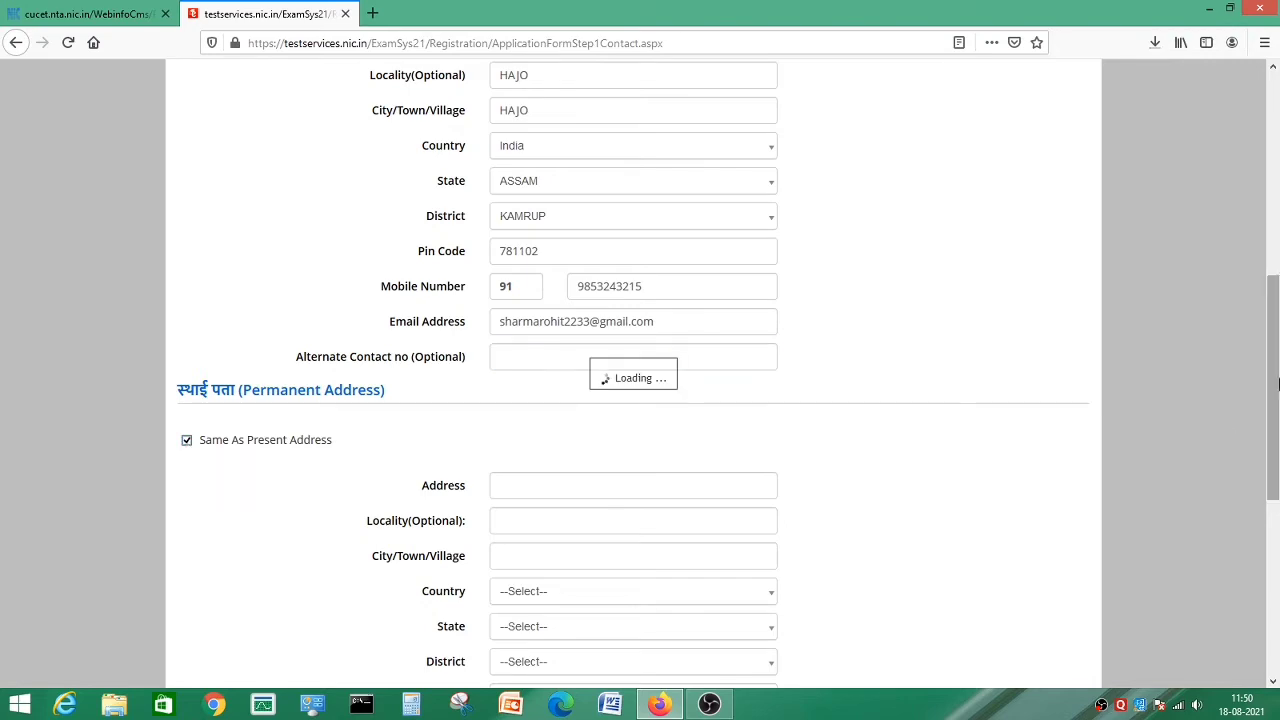
pyautogui.scroll(-6, 1276, 470)
pyautogui.moveTo(1279, 472); pyautogui.dragTo(1279, 484)
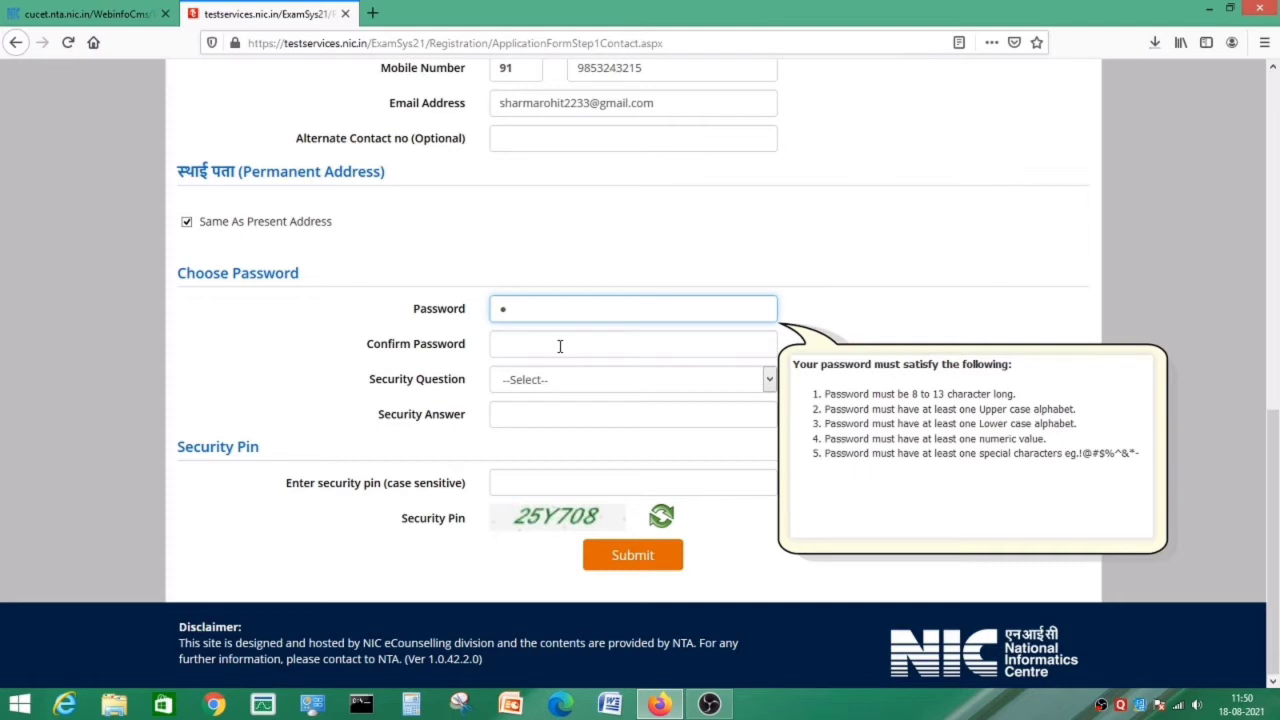
pyautogui.write('•')
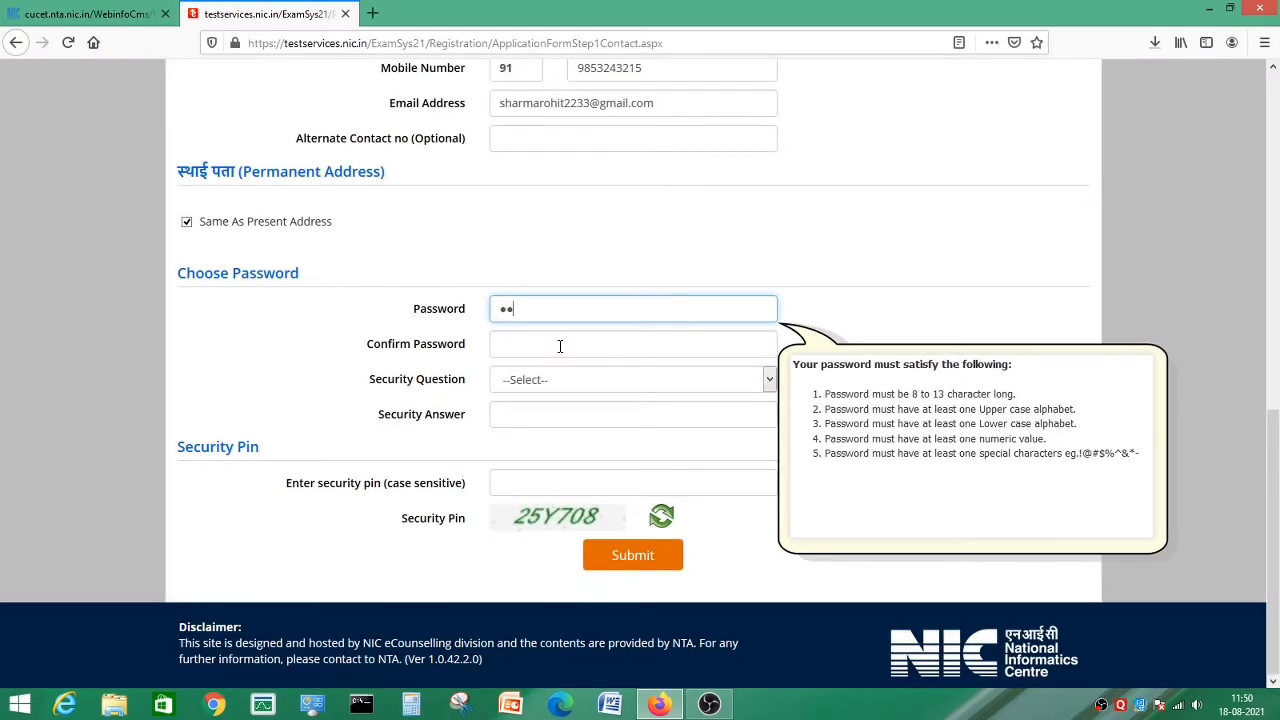
pyautogui.write('••••••••')
pyautogui.click(501, 345)
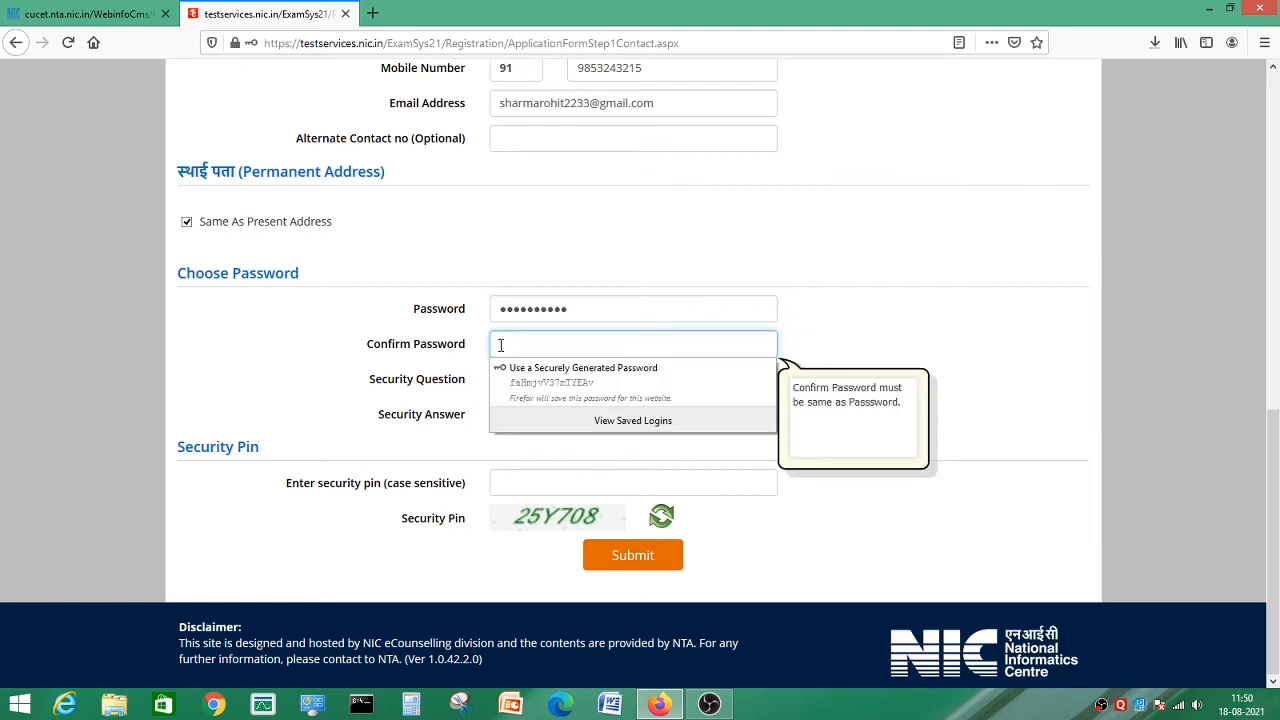
pyautogui.write('••••••')
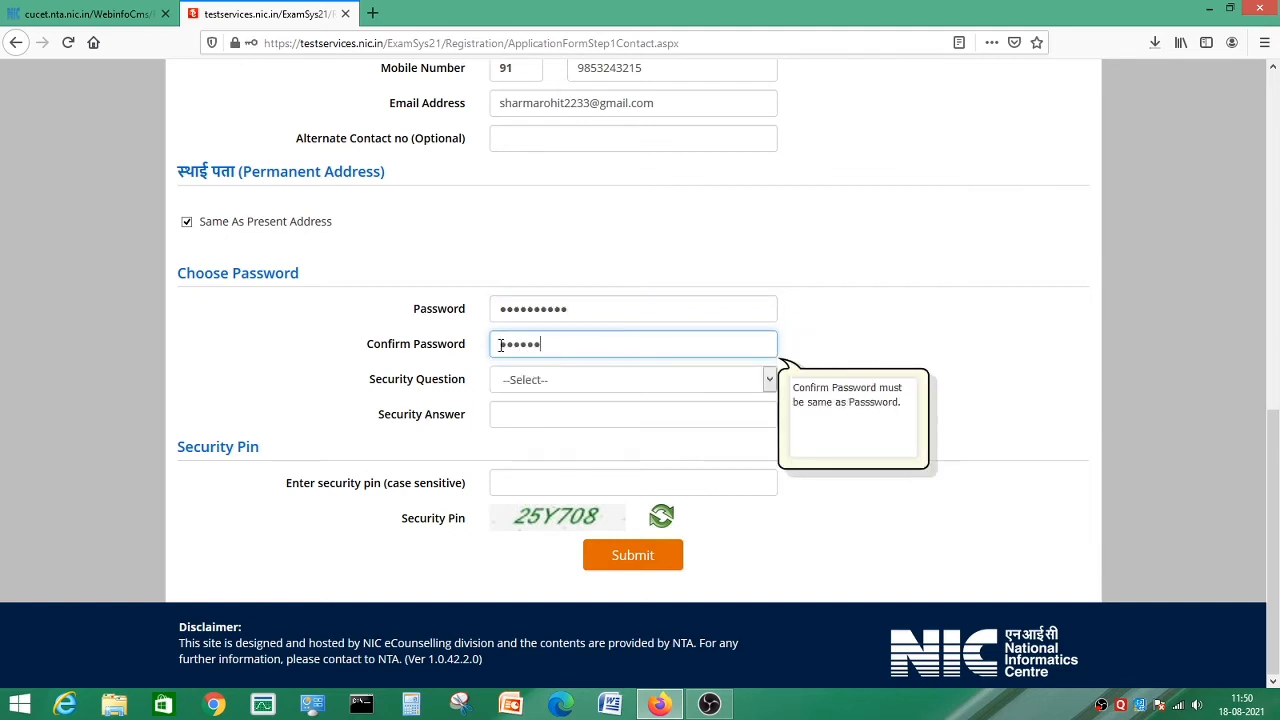
pyautogui.write('••••')
# - Pick the neighbour's pet name security question, answer it and enter the security pin
pyautogui.click(741, 384)
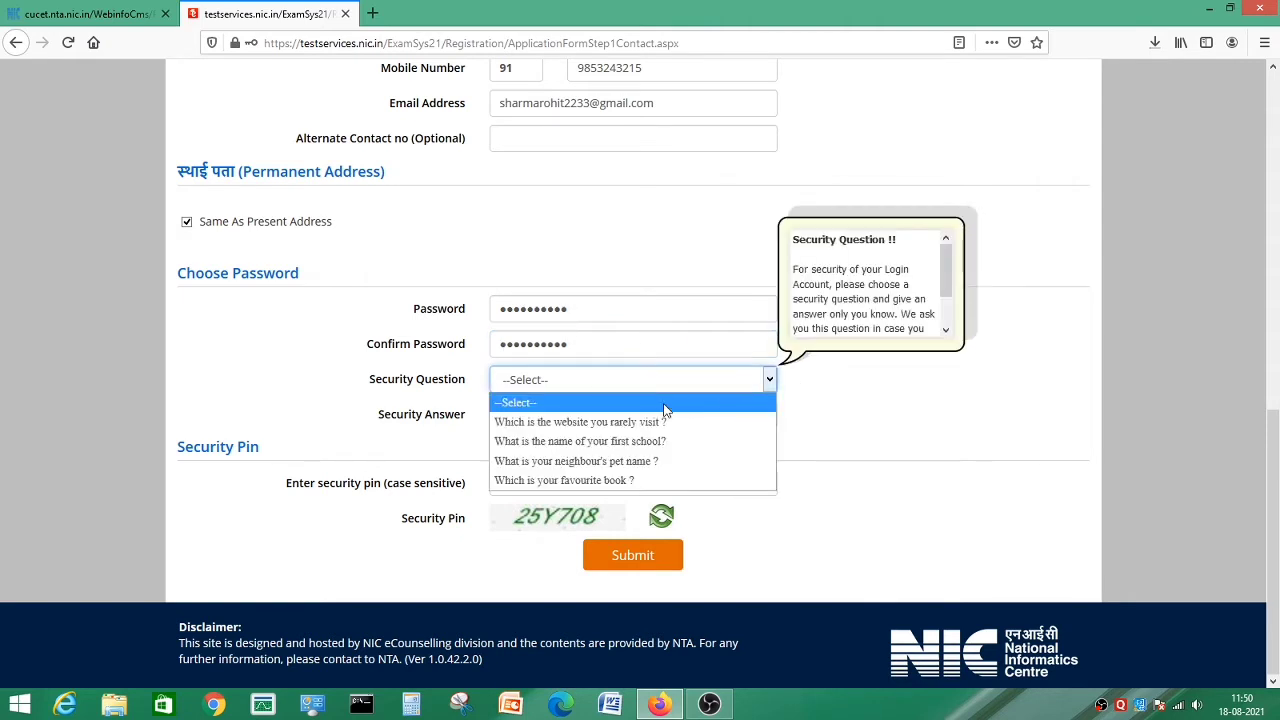
pyautogui.click(597, 465)
pyautogui.click(508, 416)
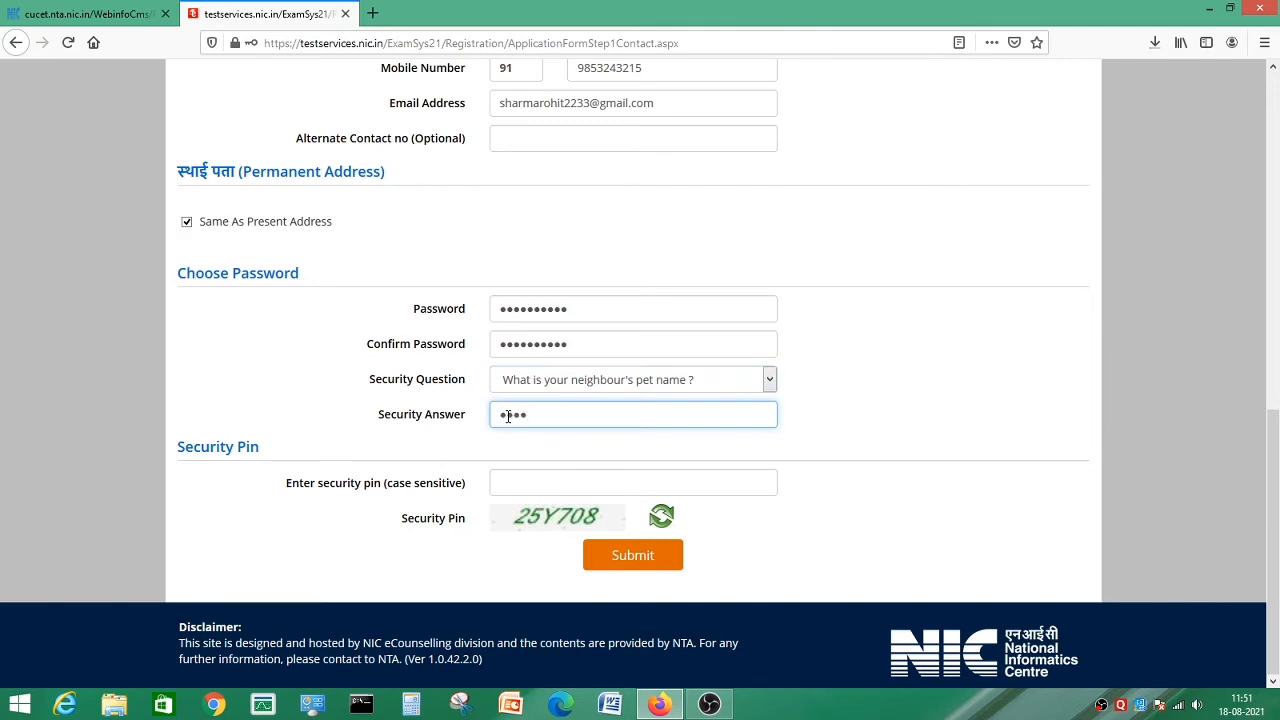
pyautogui.write('a')
pyautogui.click(510, 480)
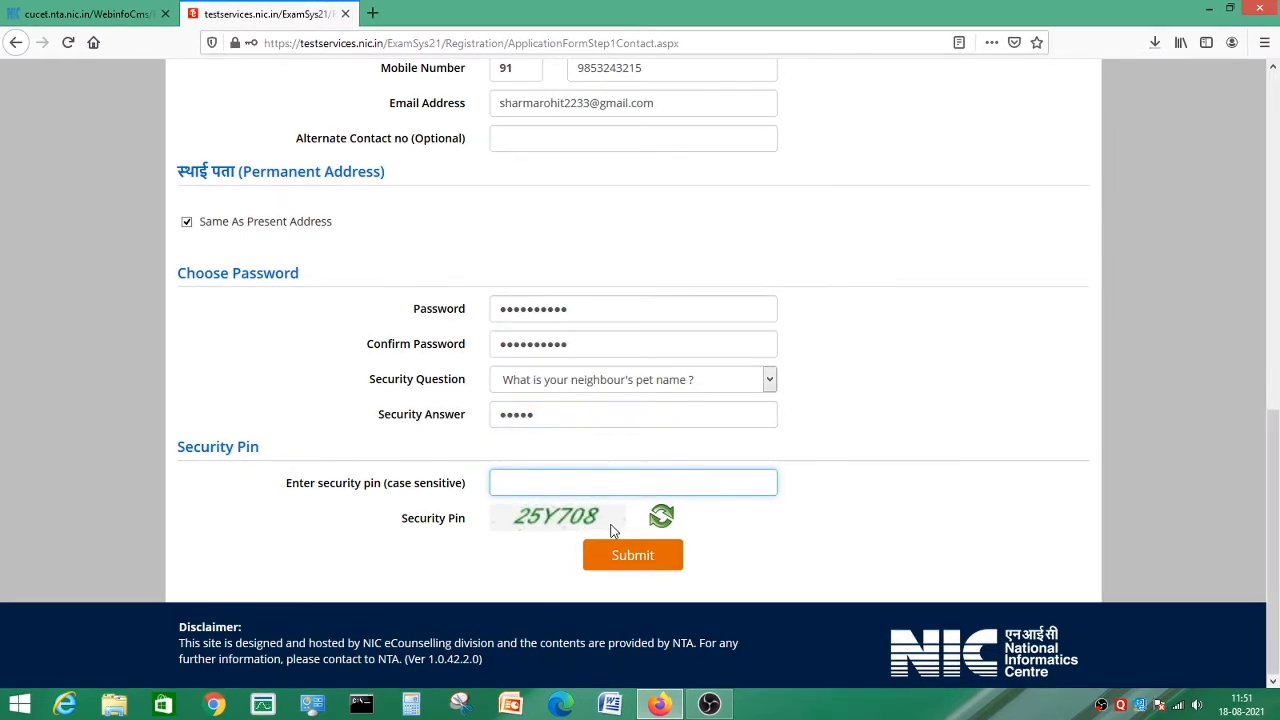
# - Submit for review and mark name, parents' names, birth date, gender, address, mobile and e-mail verified
pyautogui.click(625, 558)
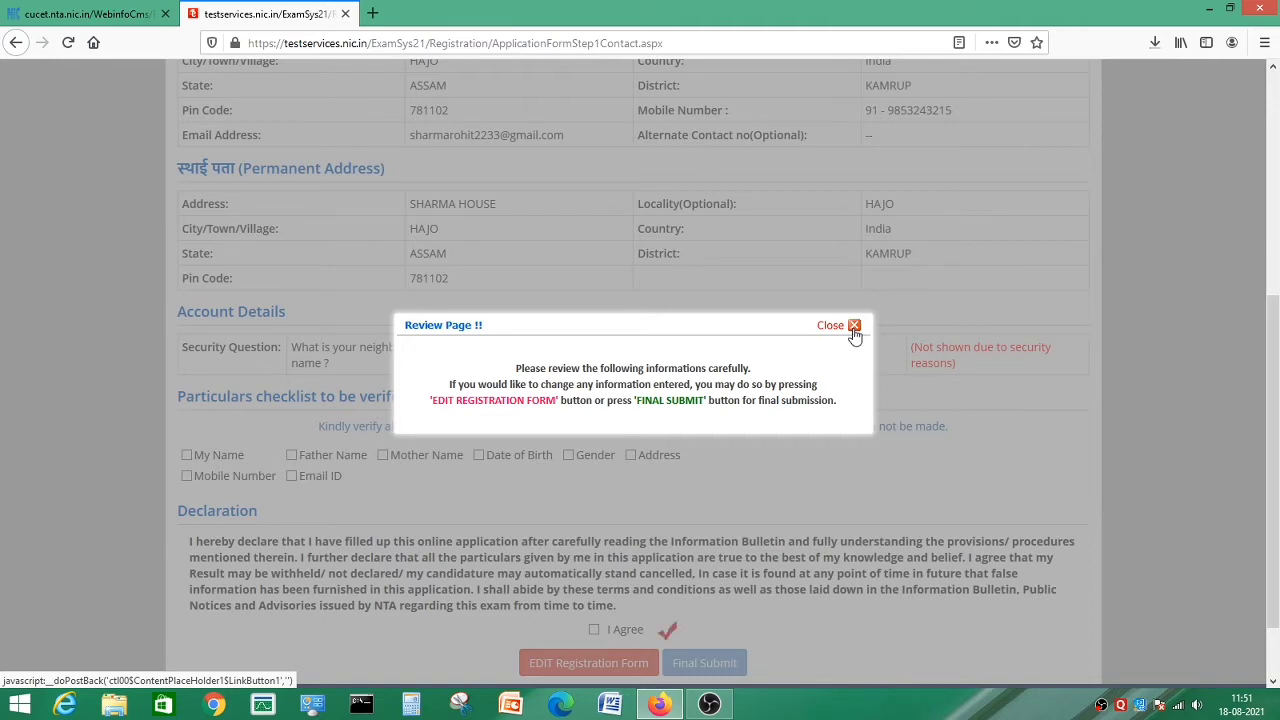
pyautogui.click(855, 328)
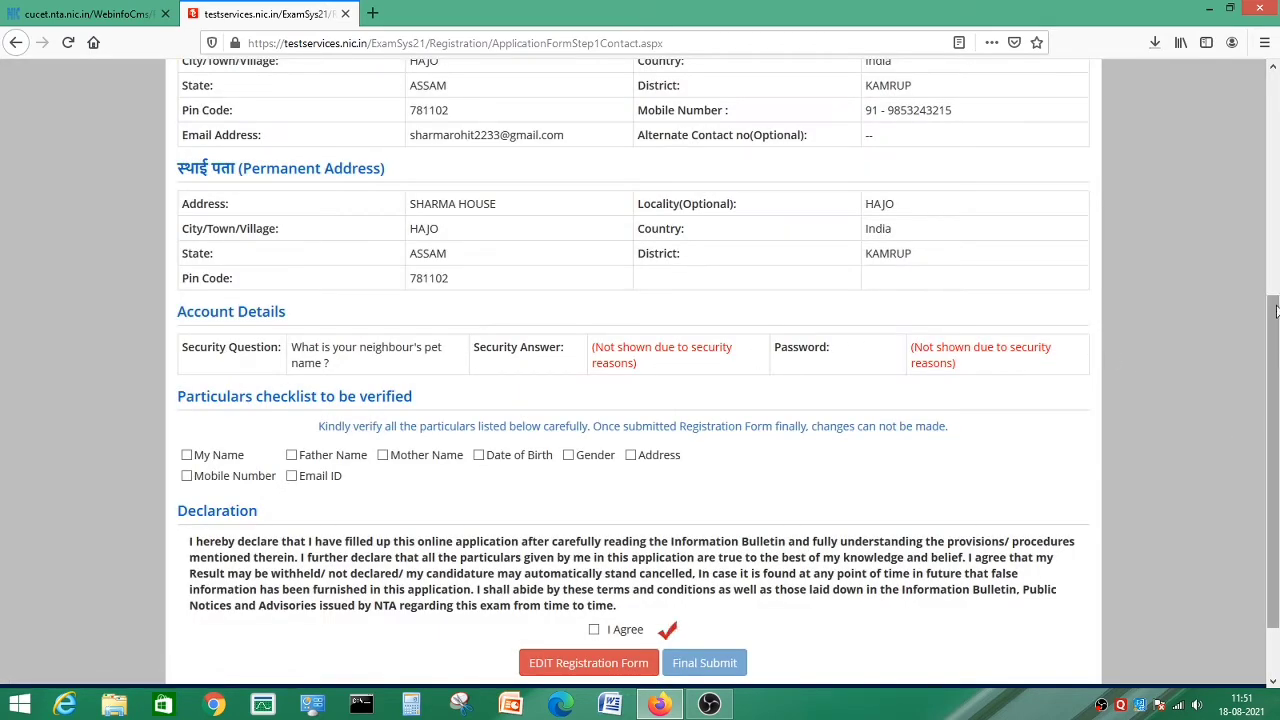
pyautogui.moveTo(1276, 390); pyautogui.dragTo(1275, 453)
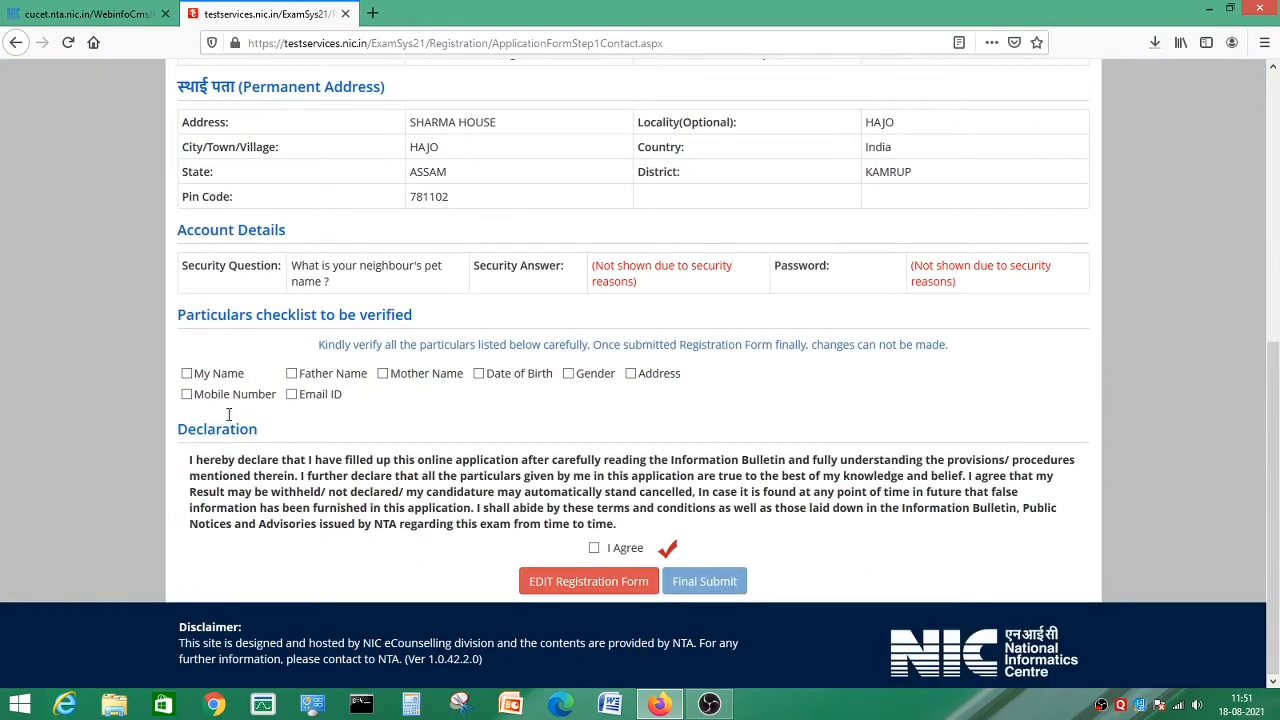
pyautogui.click(186, 373)
pyautogui.click(291, 374)
pyautogui.click(383, 374)
pyautogui.click(479, 374)
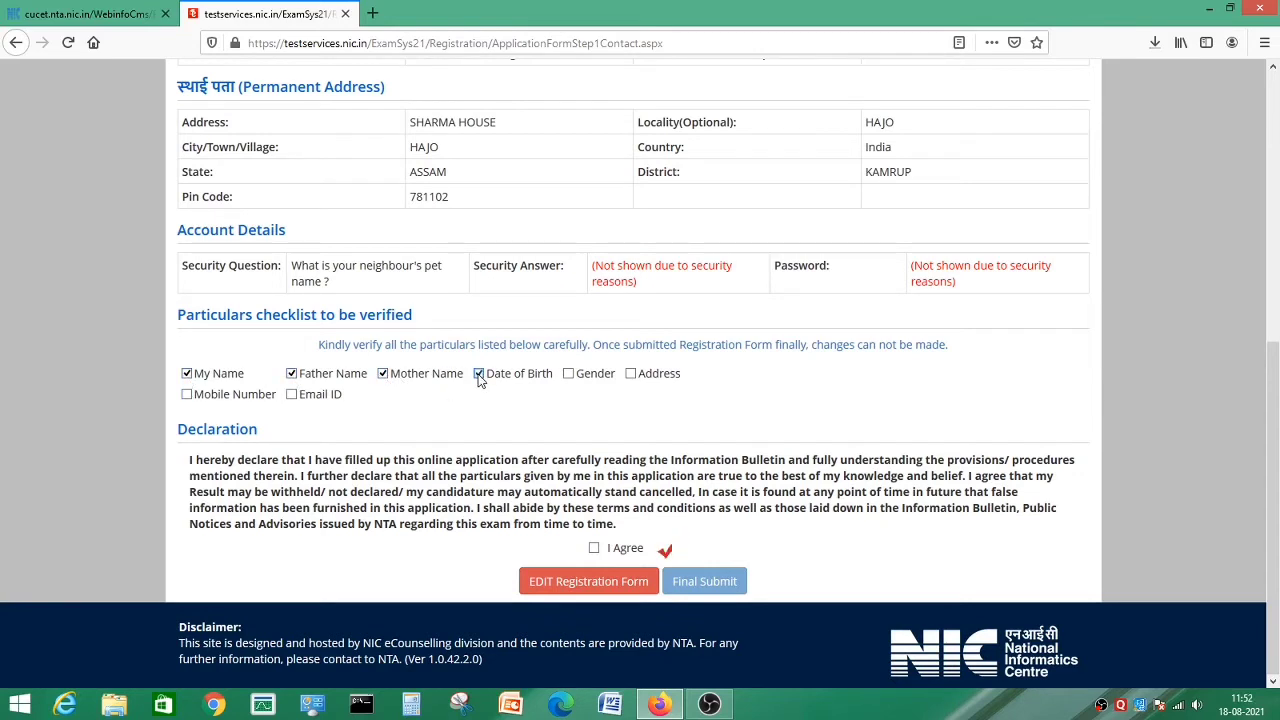
pyautogui.click(568, 374)
pyautogui.click(630, 374)
pyautogui.click(186, 394)
pyautogui.click(291, 394)
# - Accept the declaration and confirm Final Submit with Yes
pyautogui.click(595, 549)
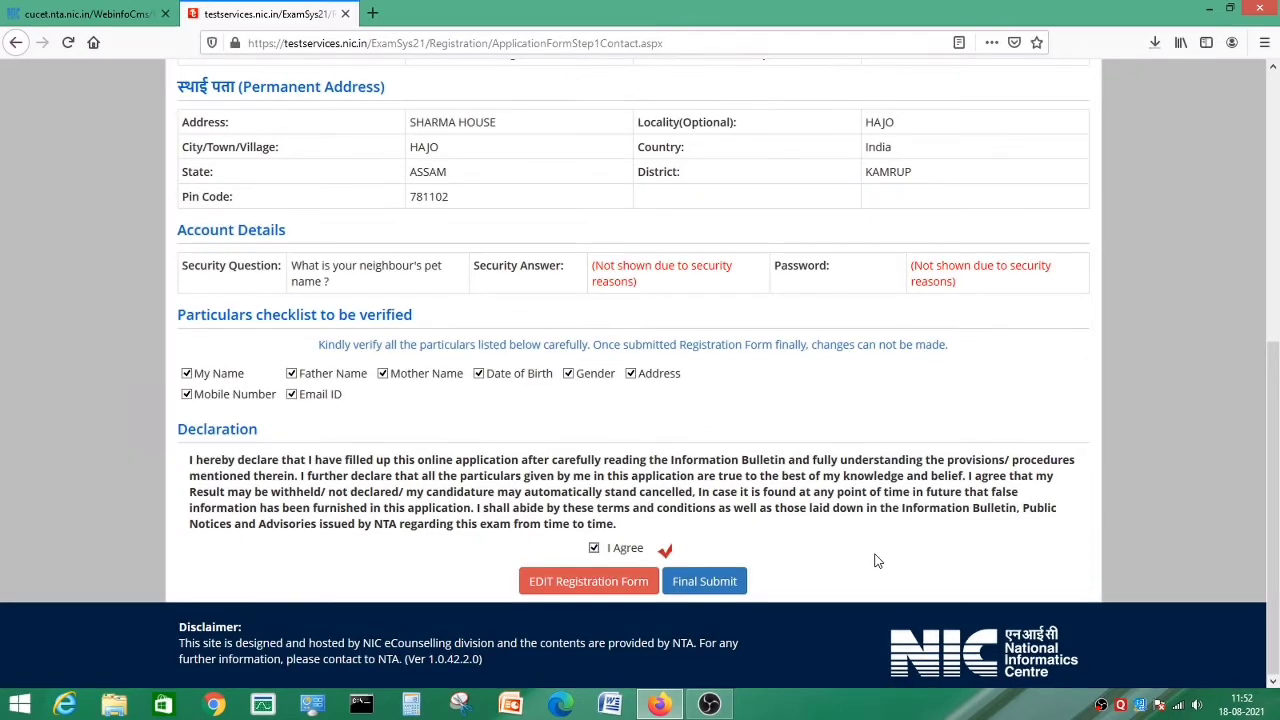
pyautogui.click(700, 584)
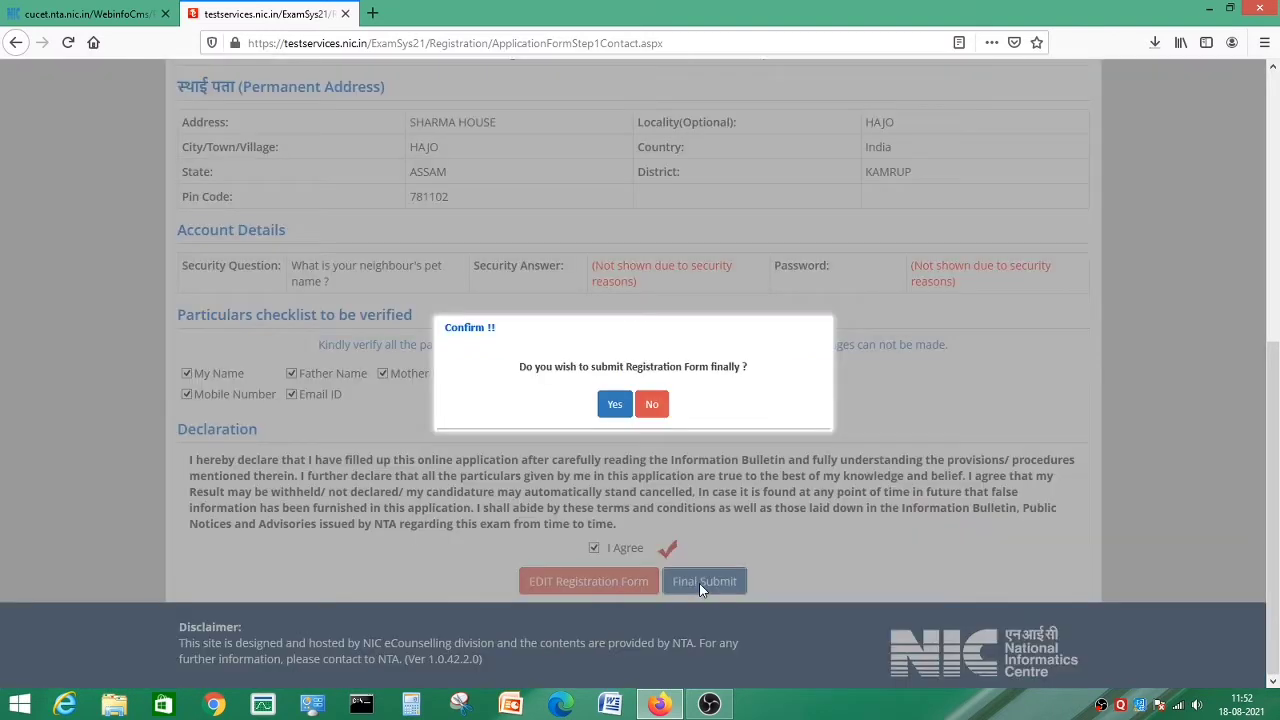
pyautogui.click(614, 406)
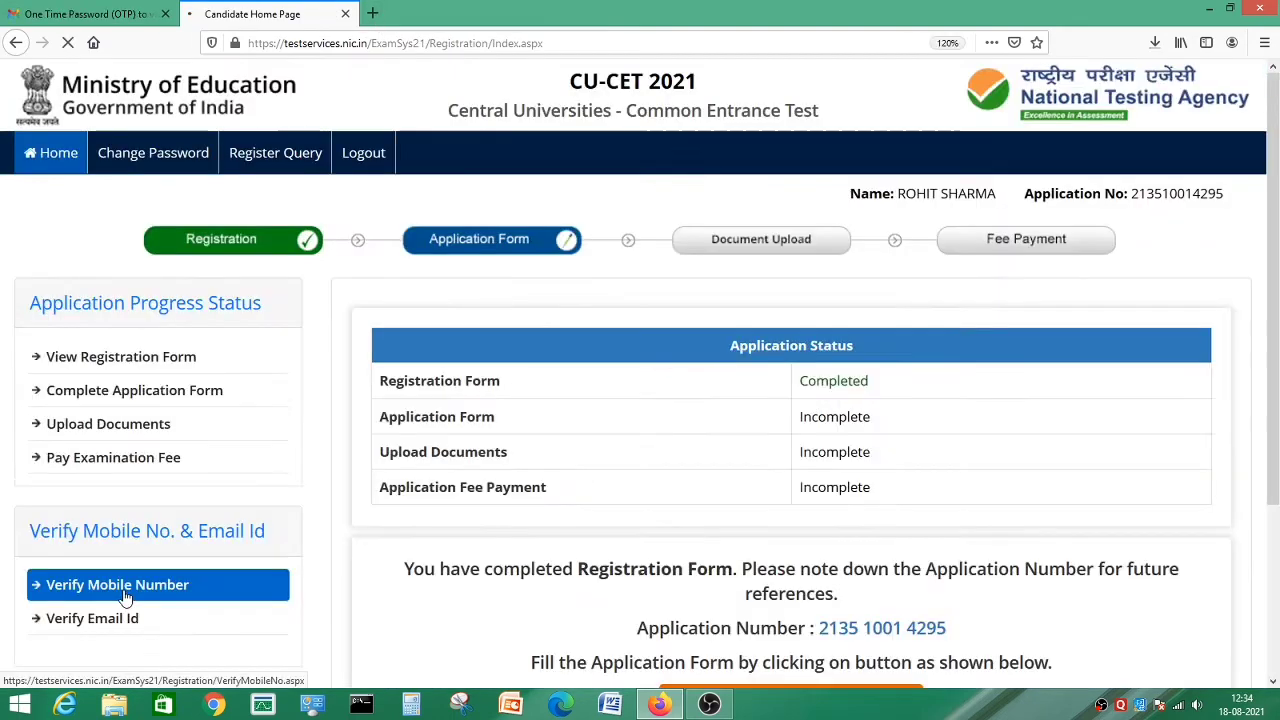
# - Verify the mobile number by entering the security pin, requesting an OTP and submitting it
pyautogui.click(124, 594)
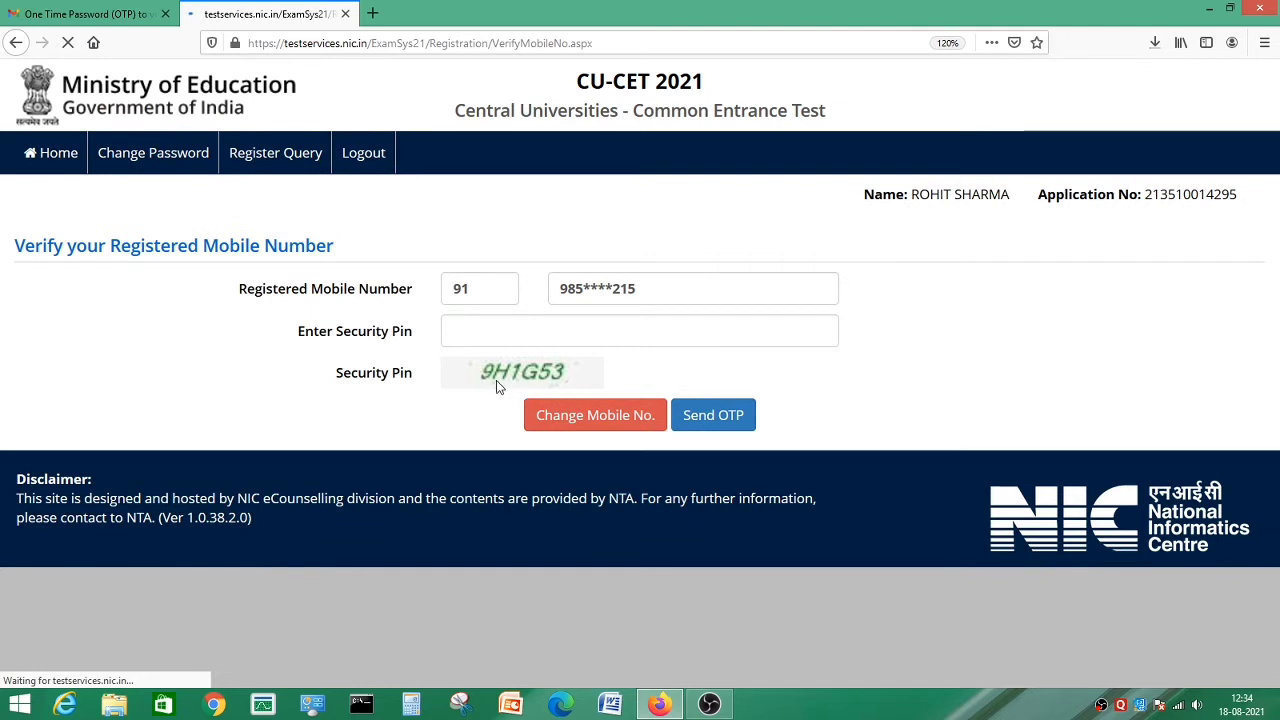
pyautogui.click(452, 331)
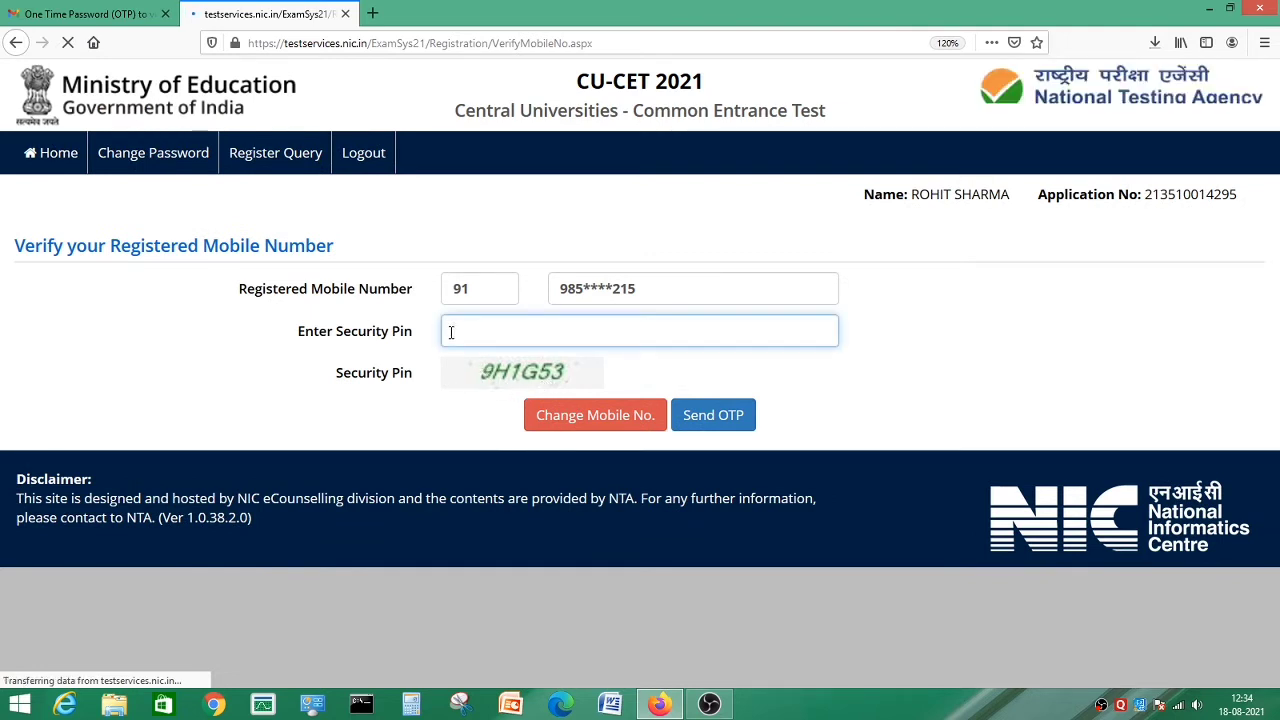
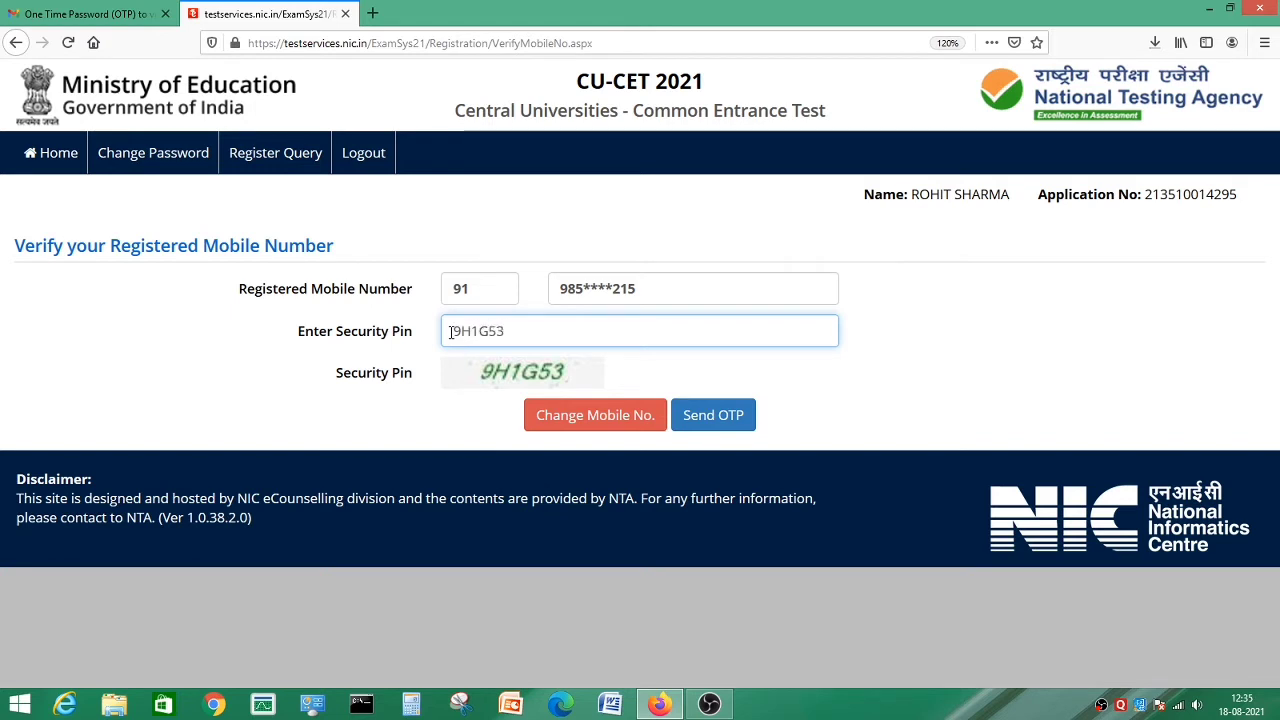
pyautogui.click(728, 428)
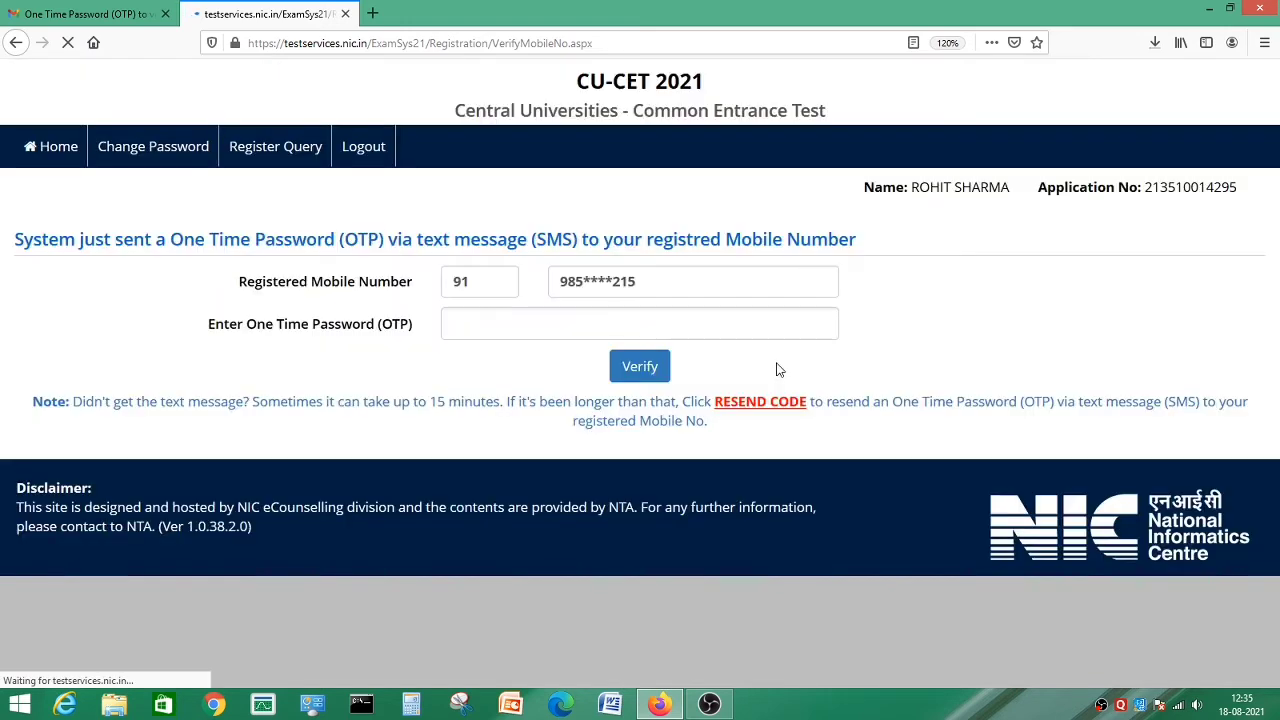
pyautogui.click(480, 331)
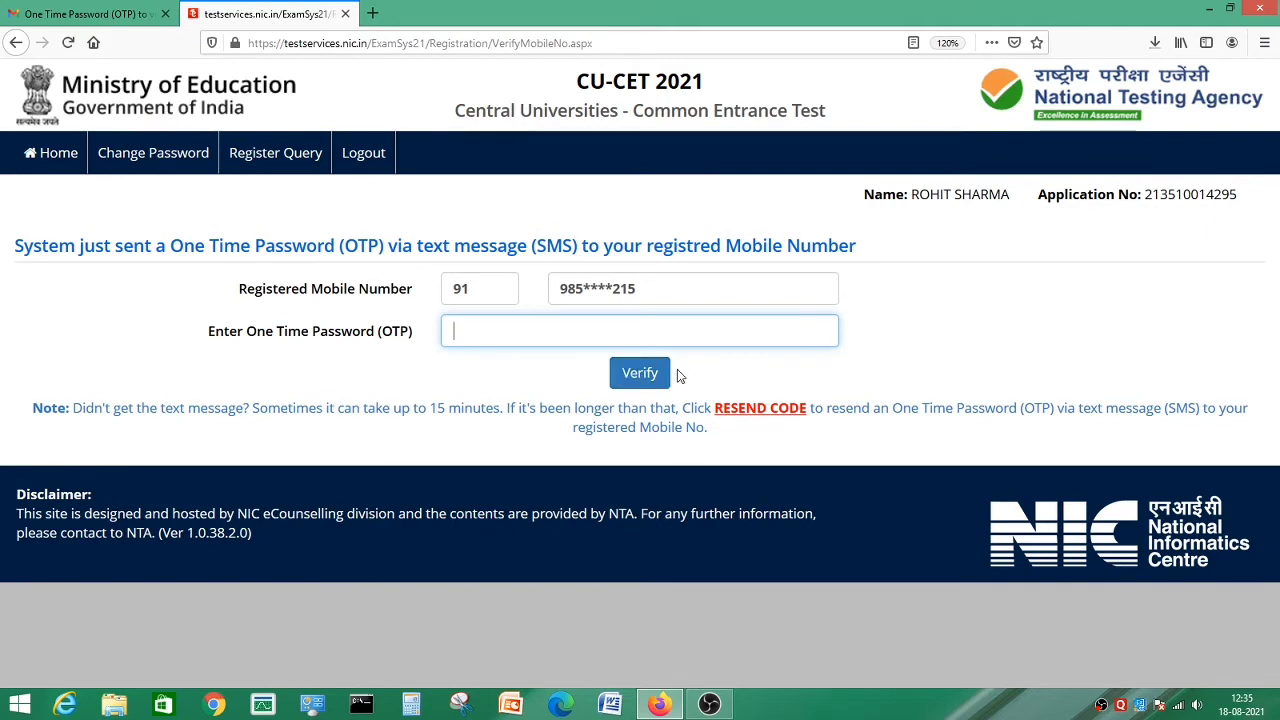
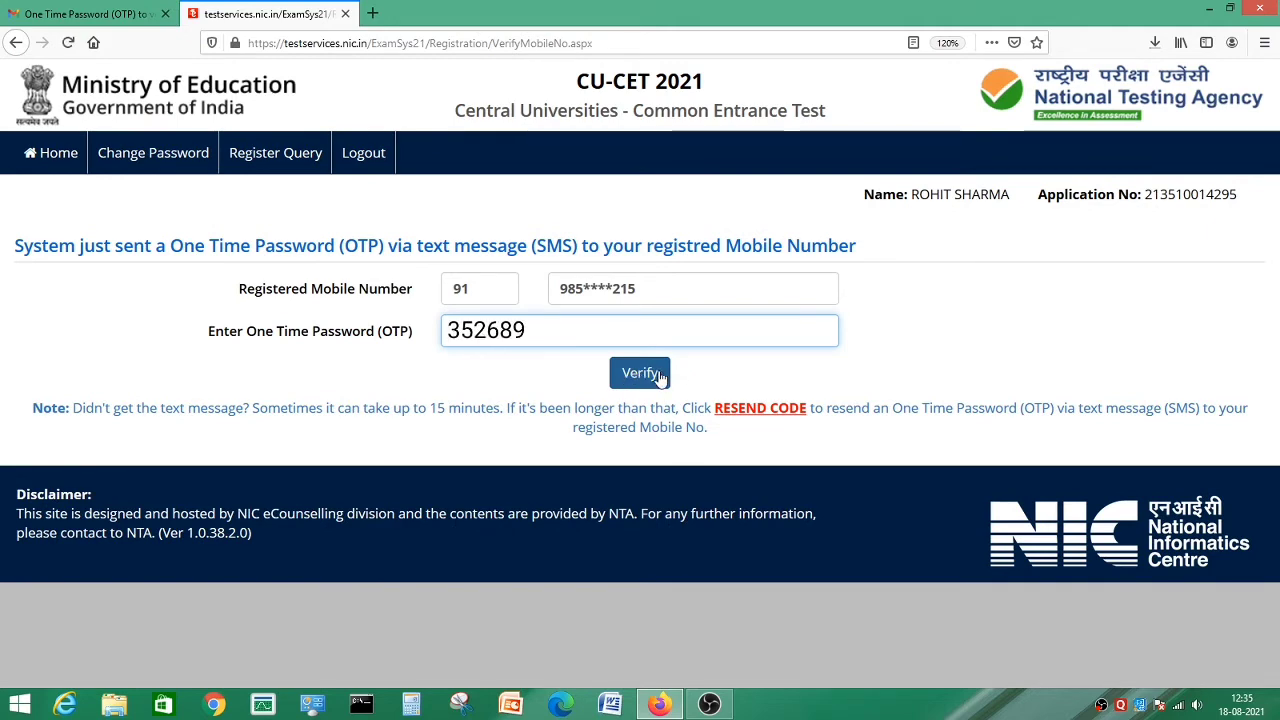
pyautogui.press('Return')
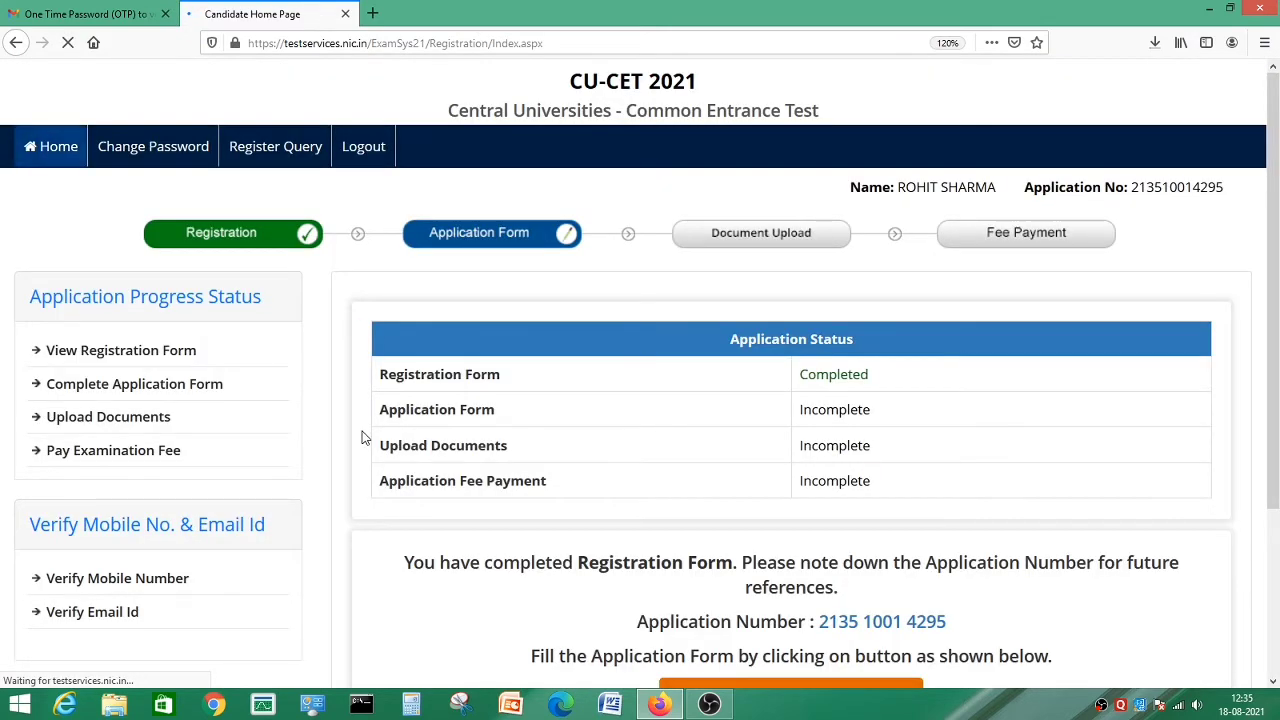
# - Enter the security pin on Verify Email Id and request an e-mail OTP
pyautogui.click(118, 618)
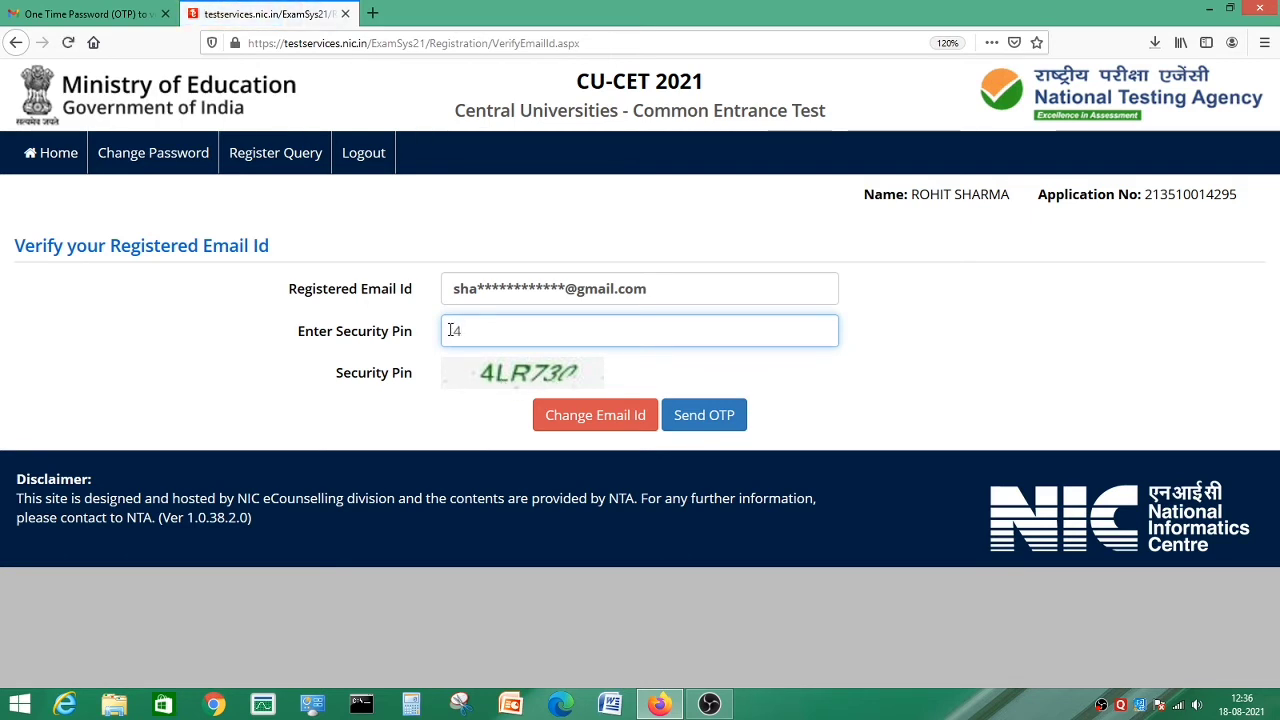
pyautogui.click(695, 420)
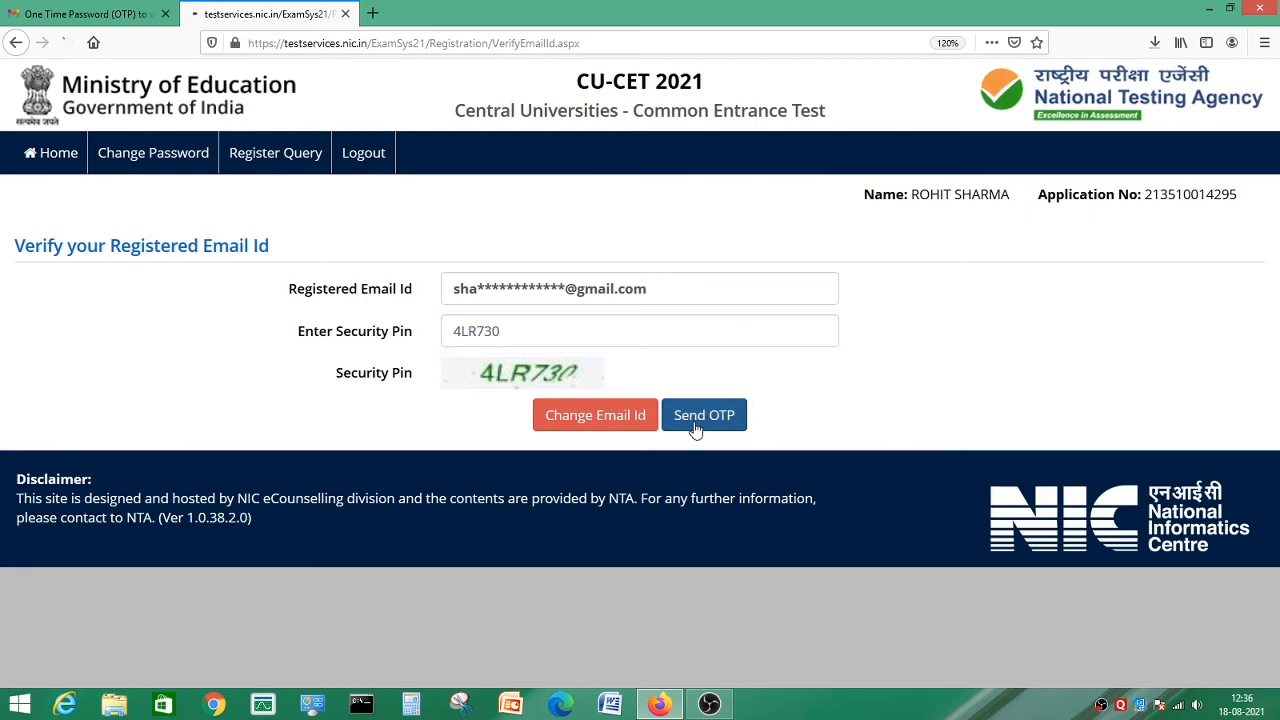
# - Copy the OTP from the Gmail message, paste it into the portal and verify
pyautogui.click(86, 16)
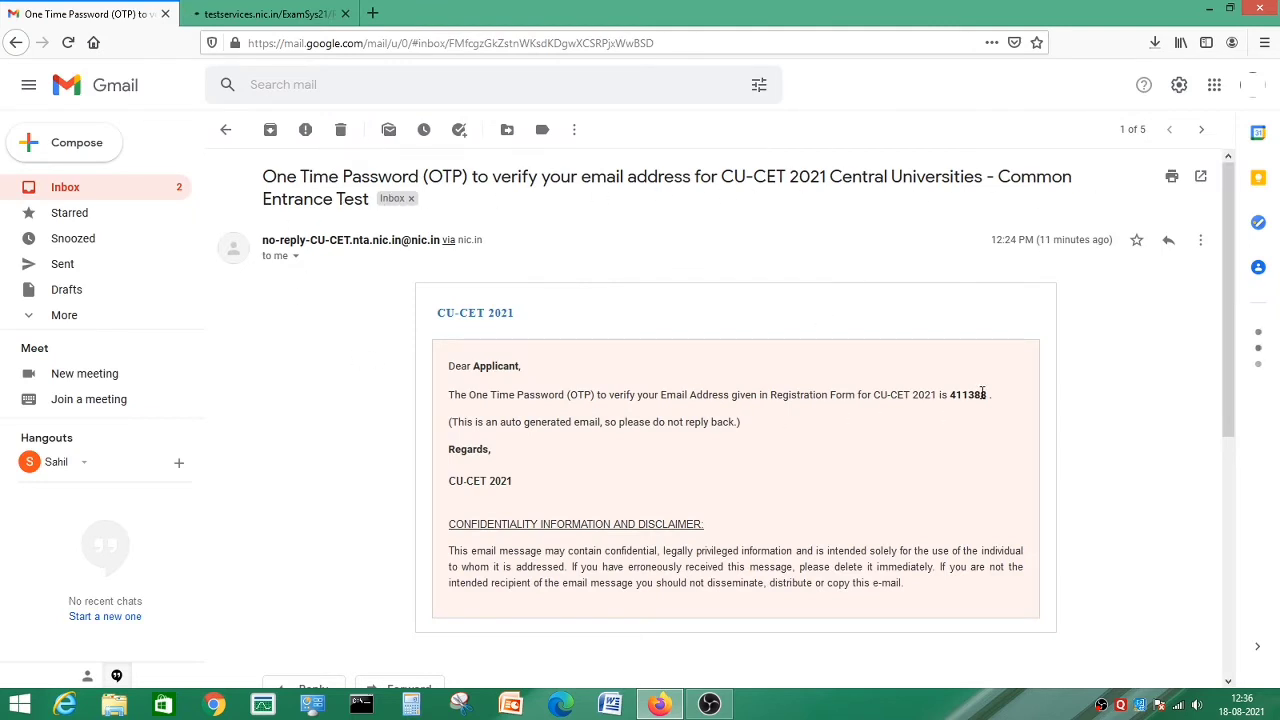
pyautogui.moveTo(990, 395); pyautogui.dragTo(948, 395)
pyautogui.rightClick(958, 398)
pyautogui.click(995, 409)
pyautogui.click(268, 14)
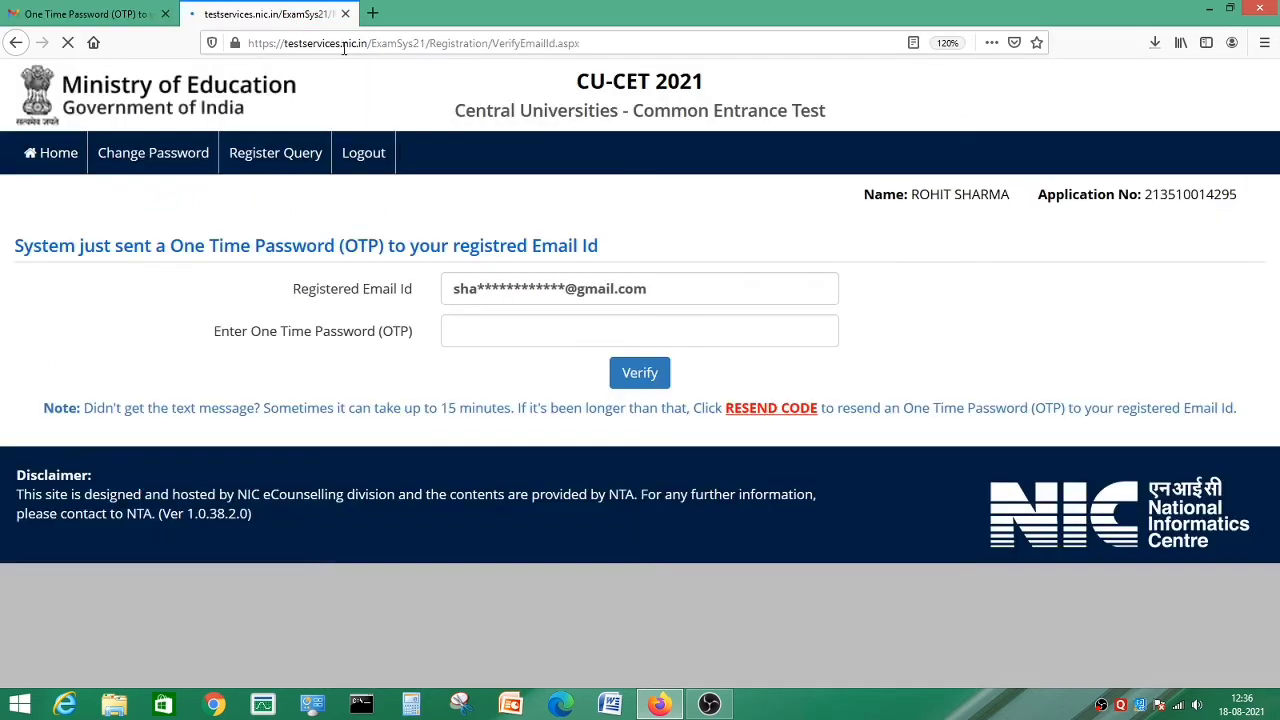
pyautogui.rightClick(458, 328)
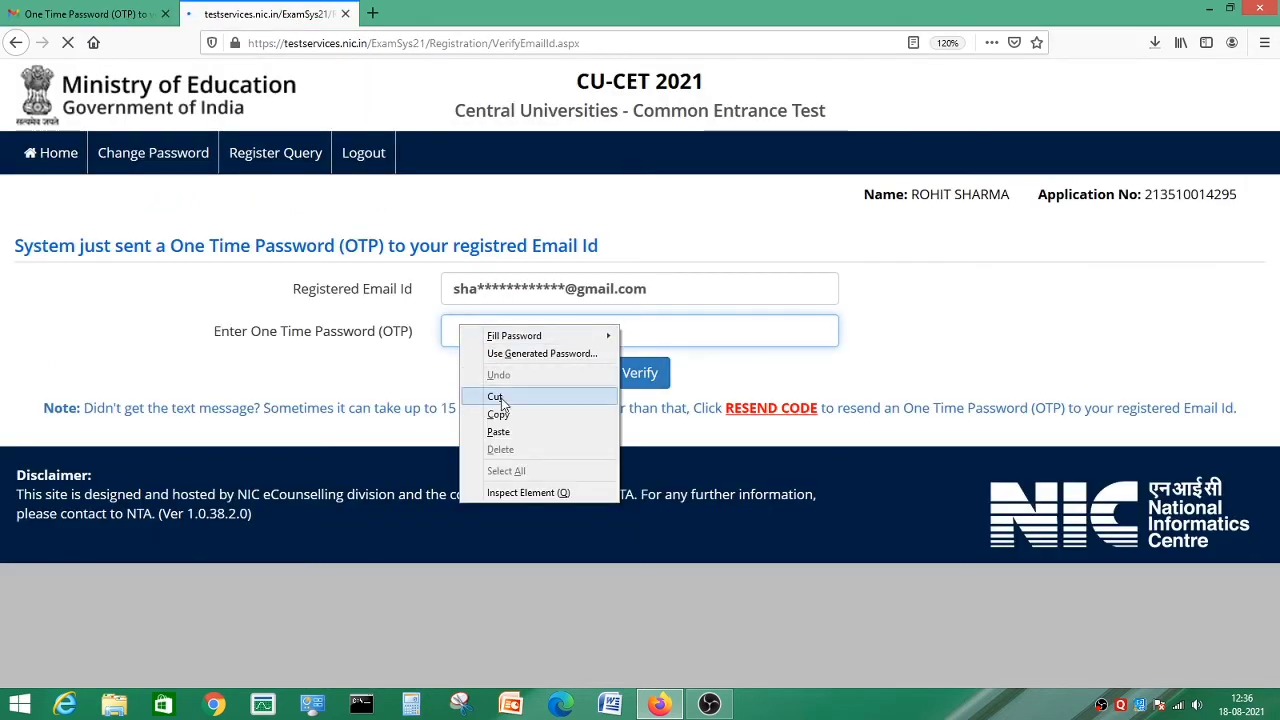
pyautogui.click(509, 433)
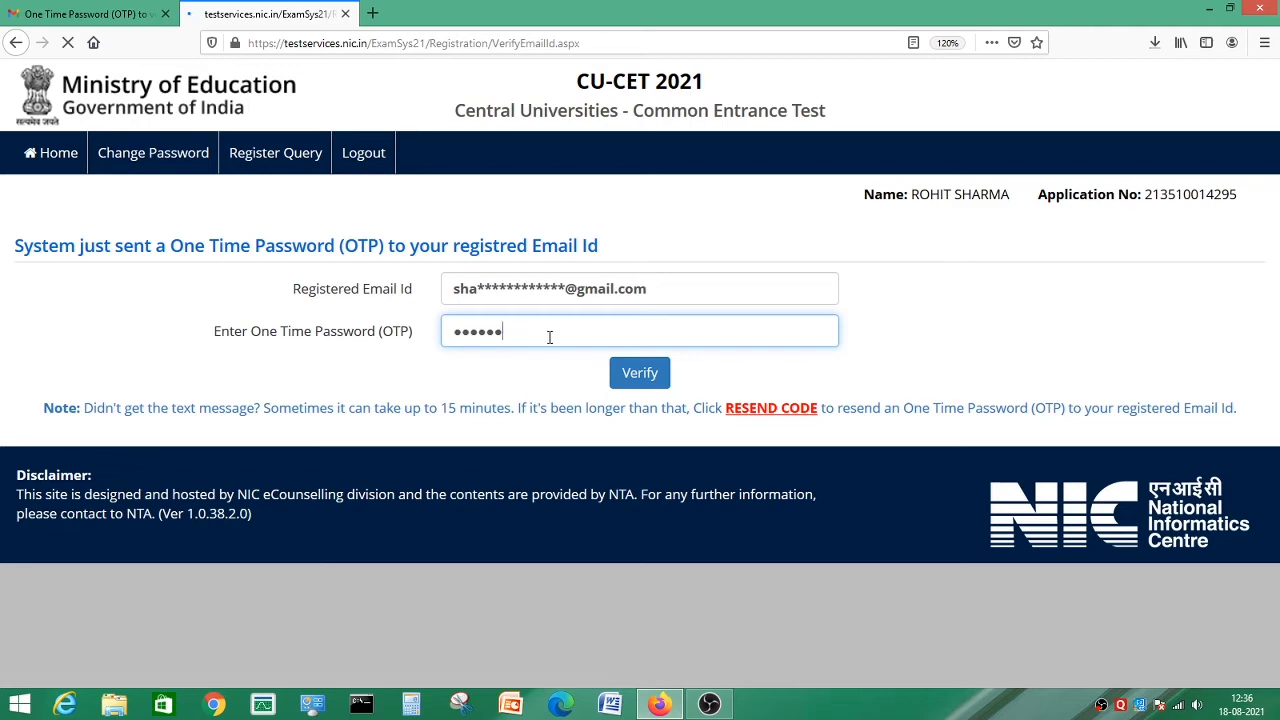
pyautogui.click(642, 381)
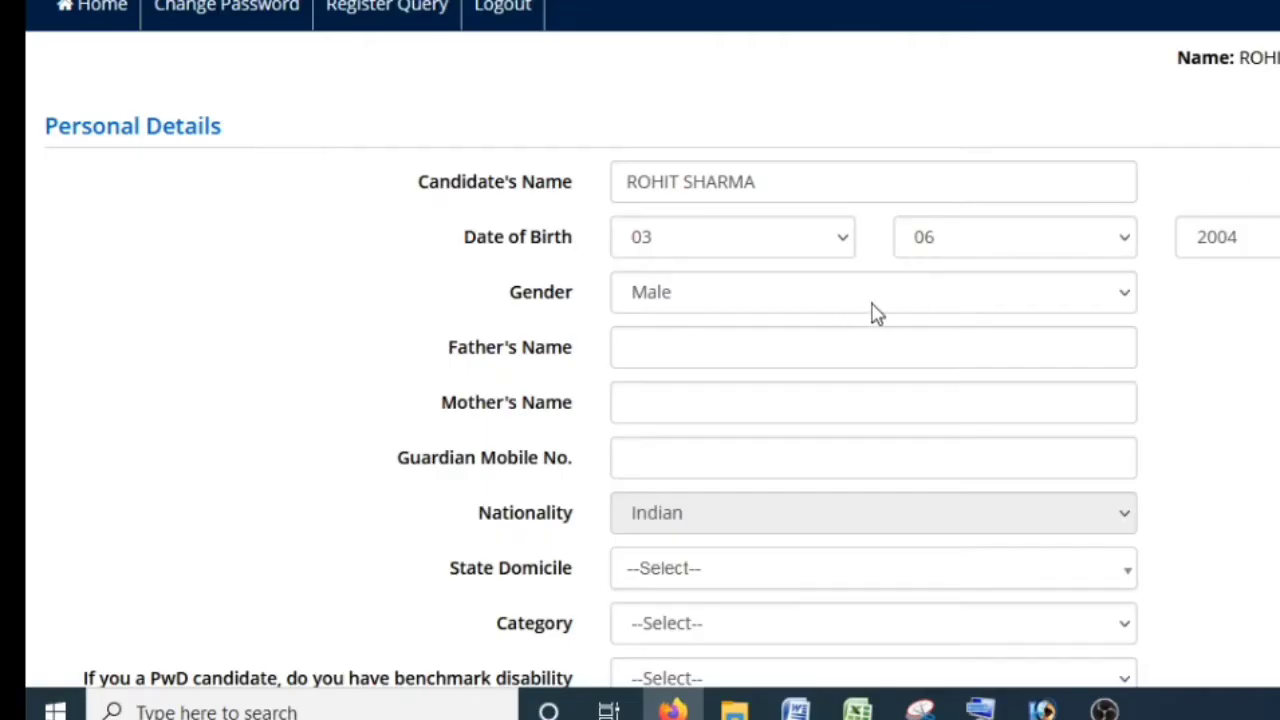
# - Type the father's name, the mother's name (fixing a typo) and the guardian's mobile number
pyautogui.click(641, 347)
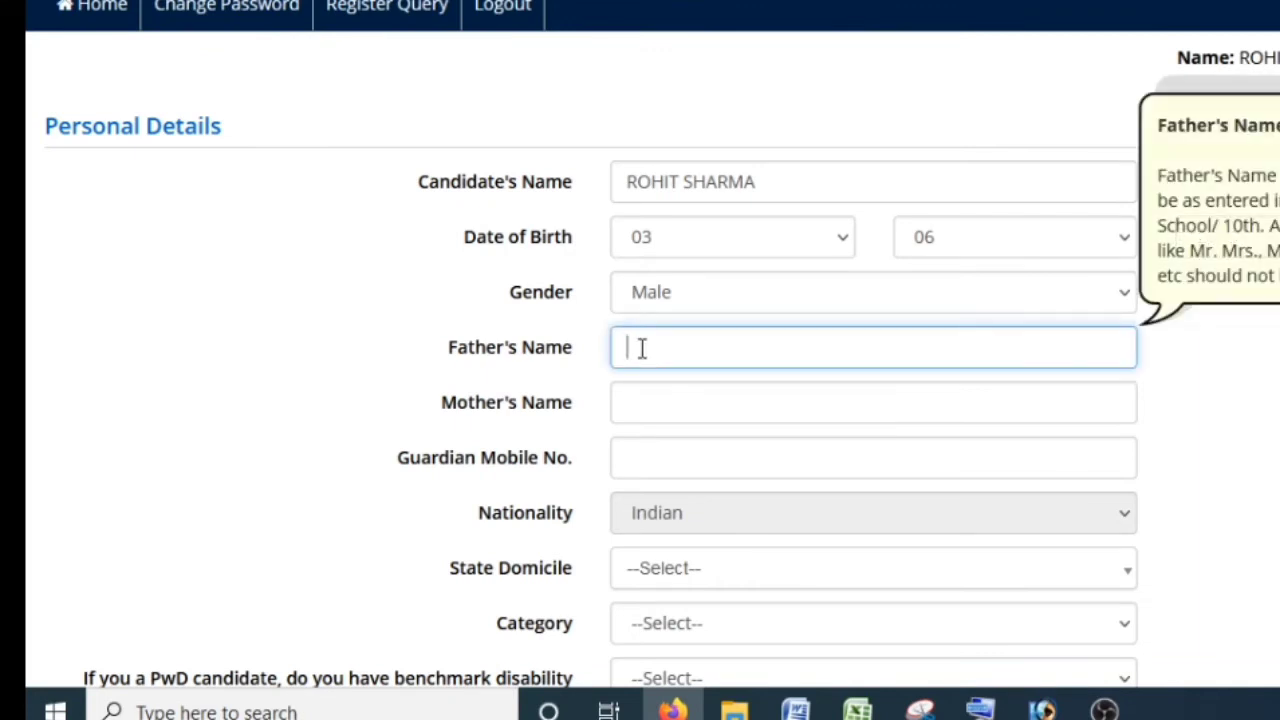
pyautogui.press('Tab')
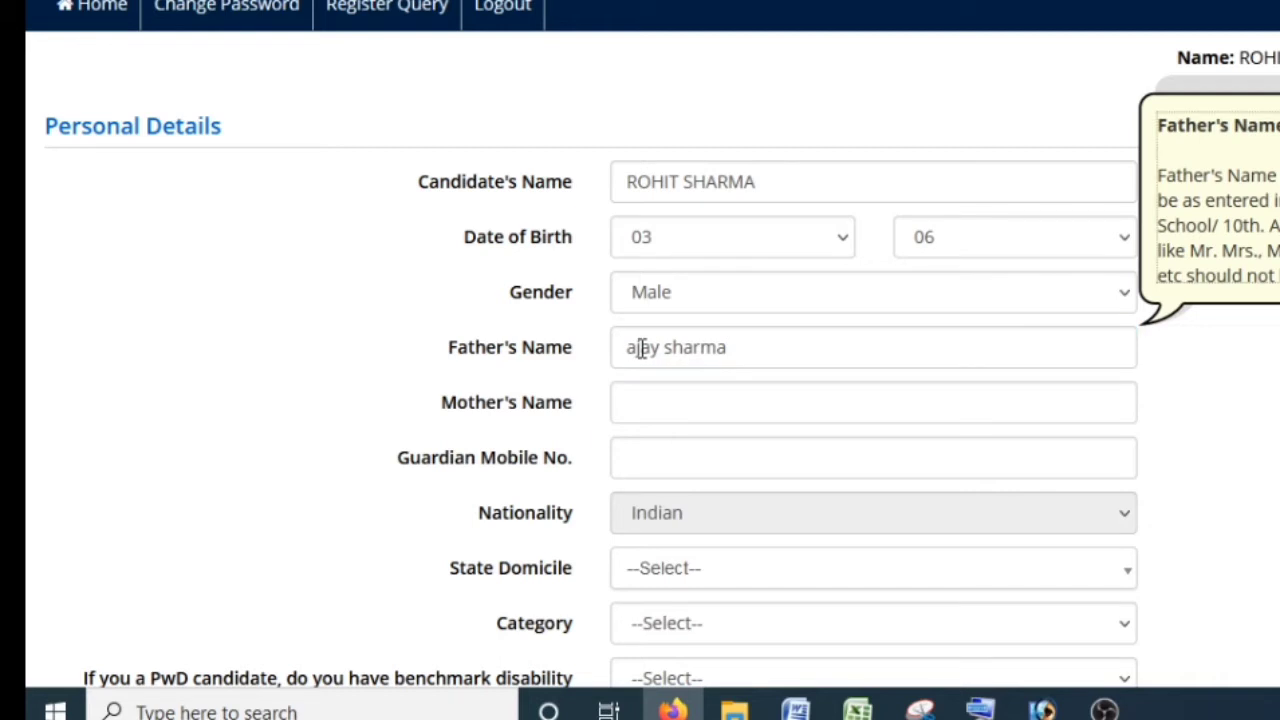
pyautogui.click(680, 386)
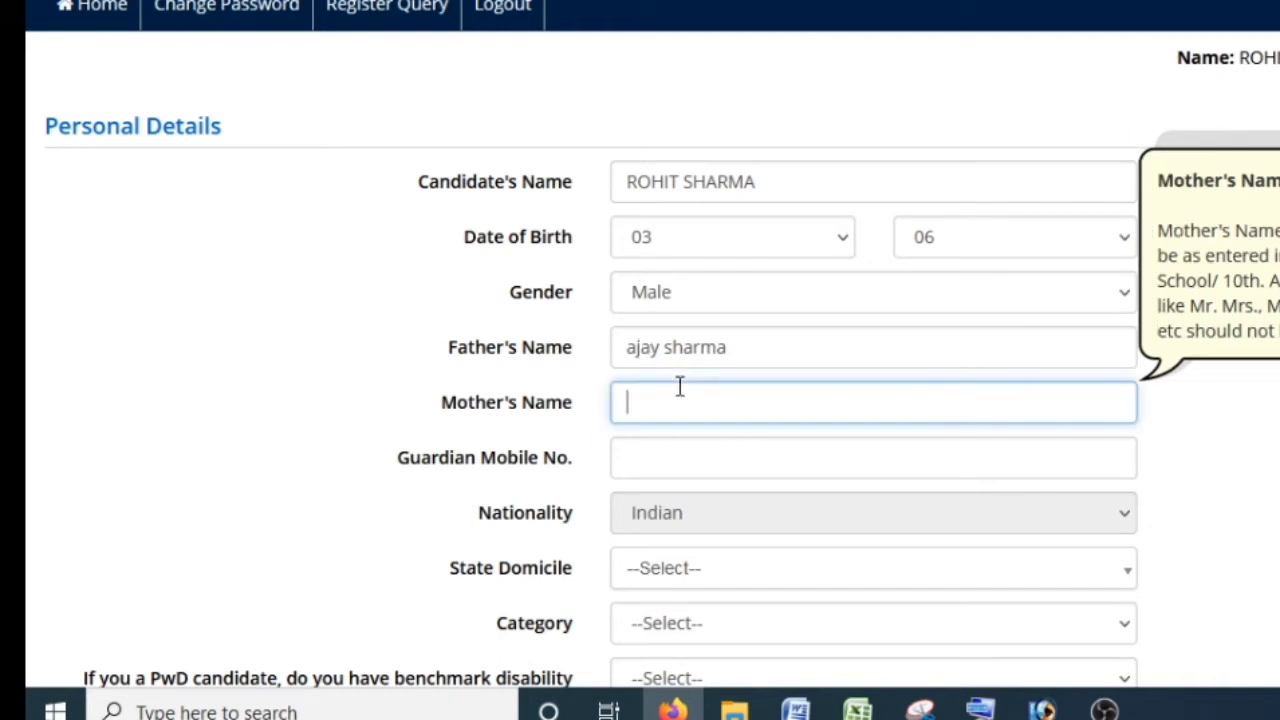
pyautogui.write('DR')
pyautogui.press('BackSpace')
pyautogui.click(654, 452)
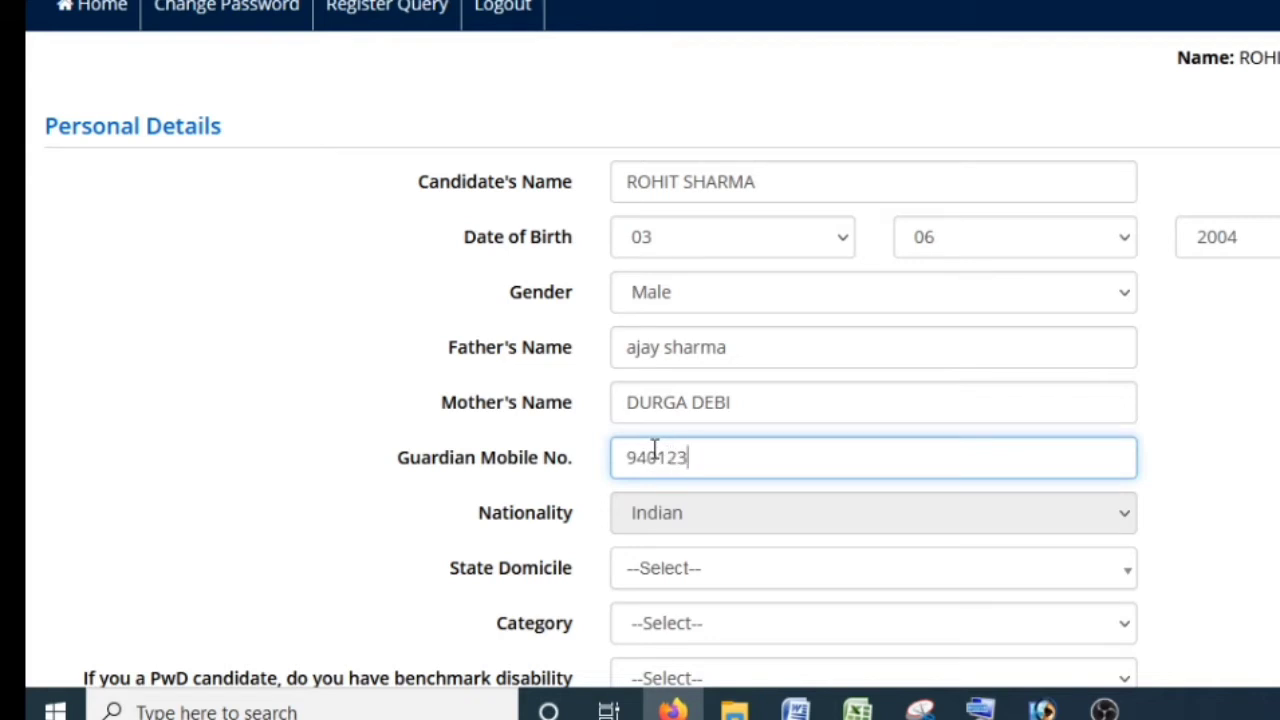
# - Set state domicile to ASSAM, category General, and answer No for benchmark disability and sports quota
pyautogui.scroll(-3, 660, 400)
pyautogui.scroll(-1, 950, 310)
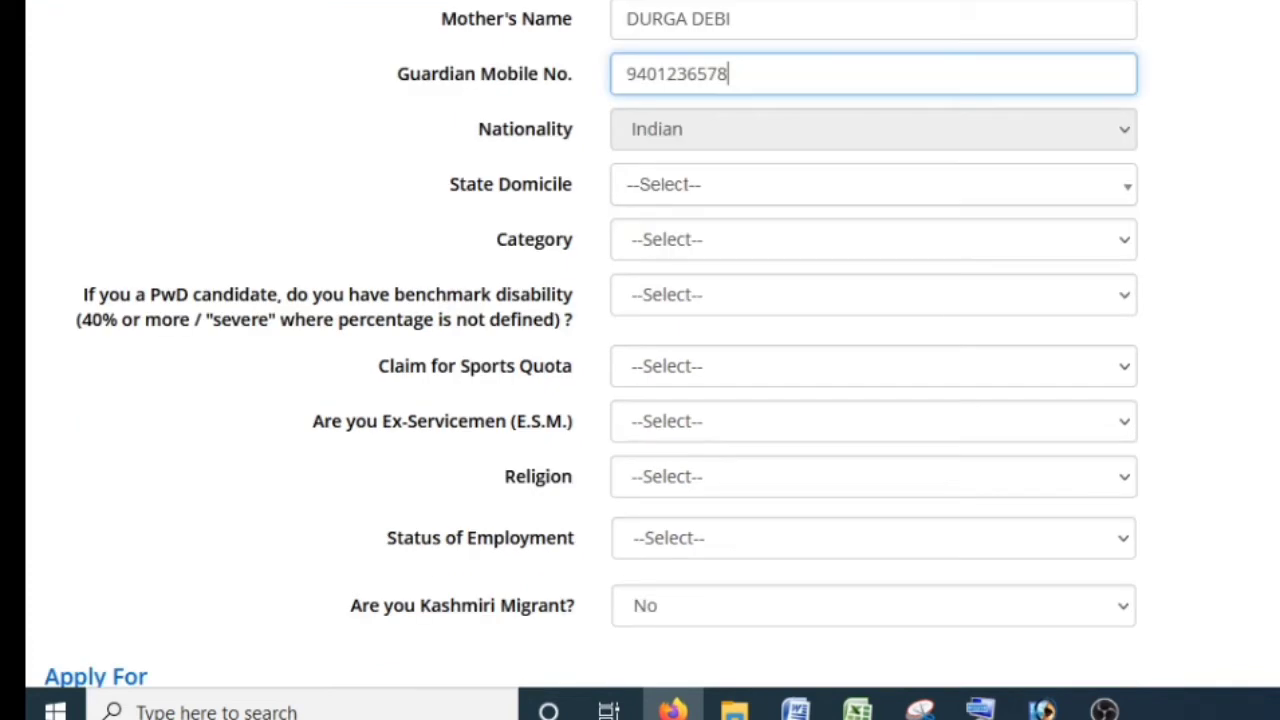
pyautogui.click(913, 193)
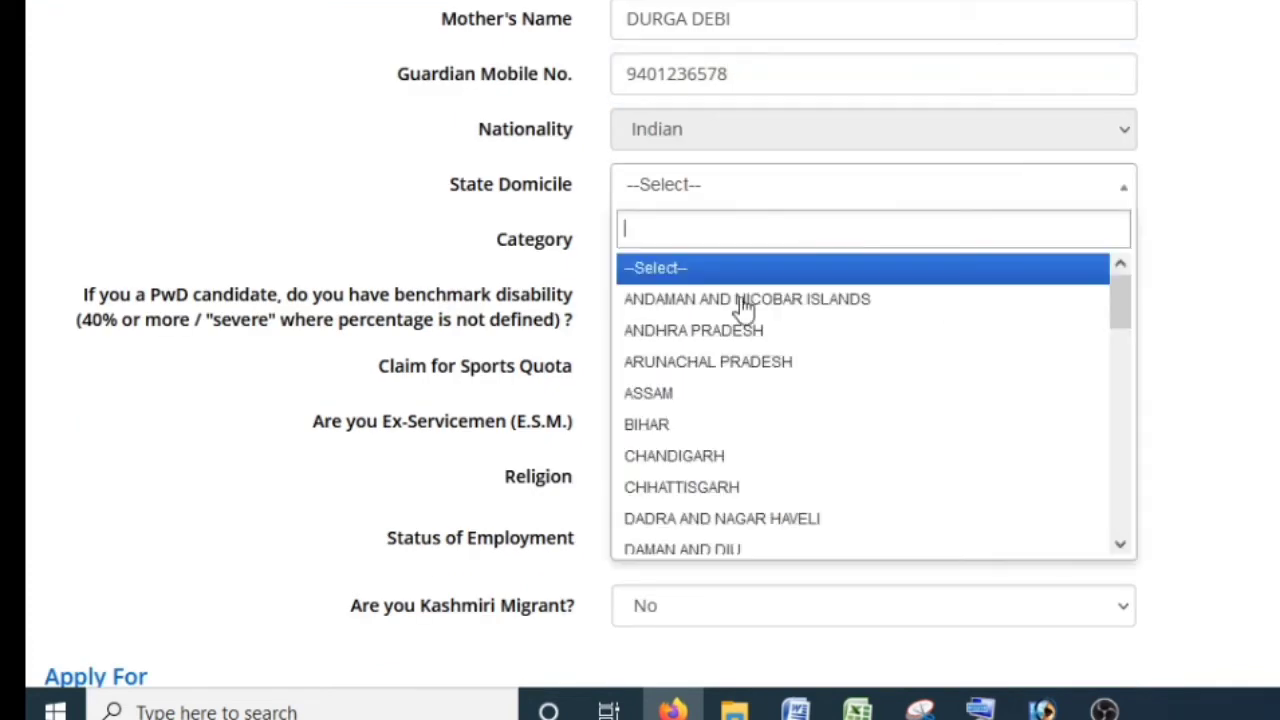
pyautogui.click(667, 398)
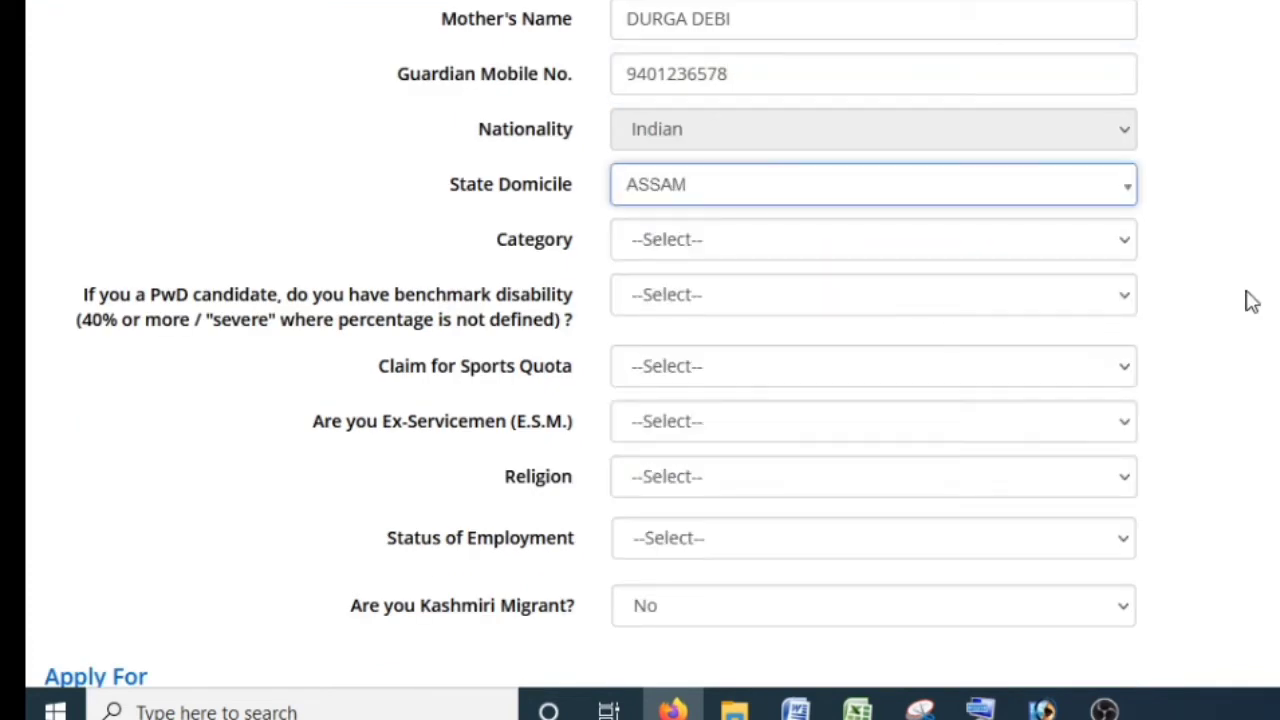
pyautogui.click(1085, 248)
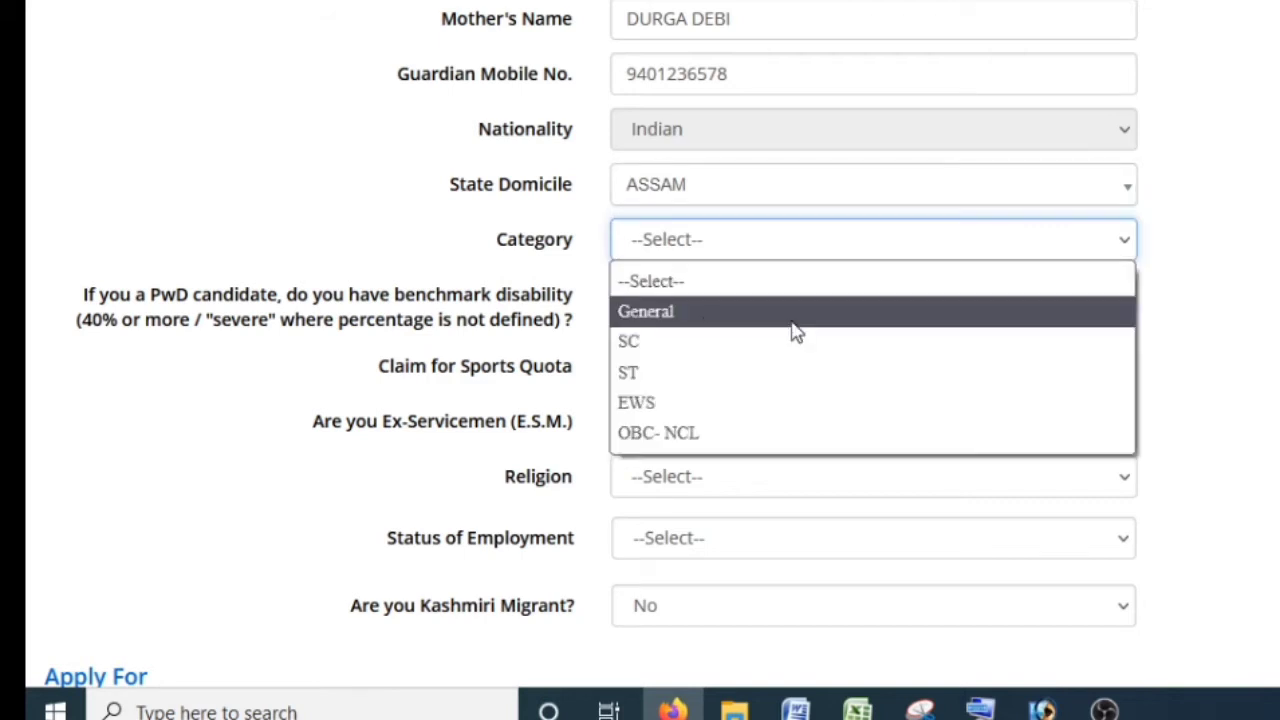
pyautogui.click(705, 325)
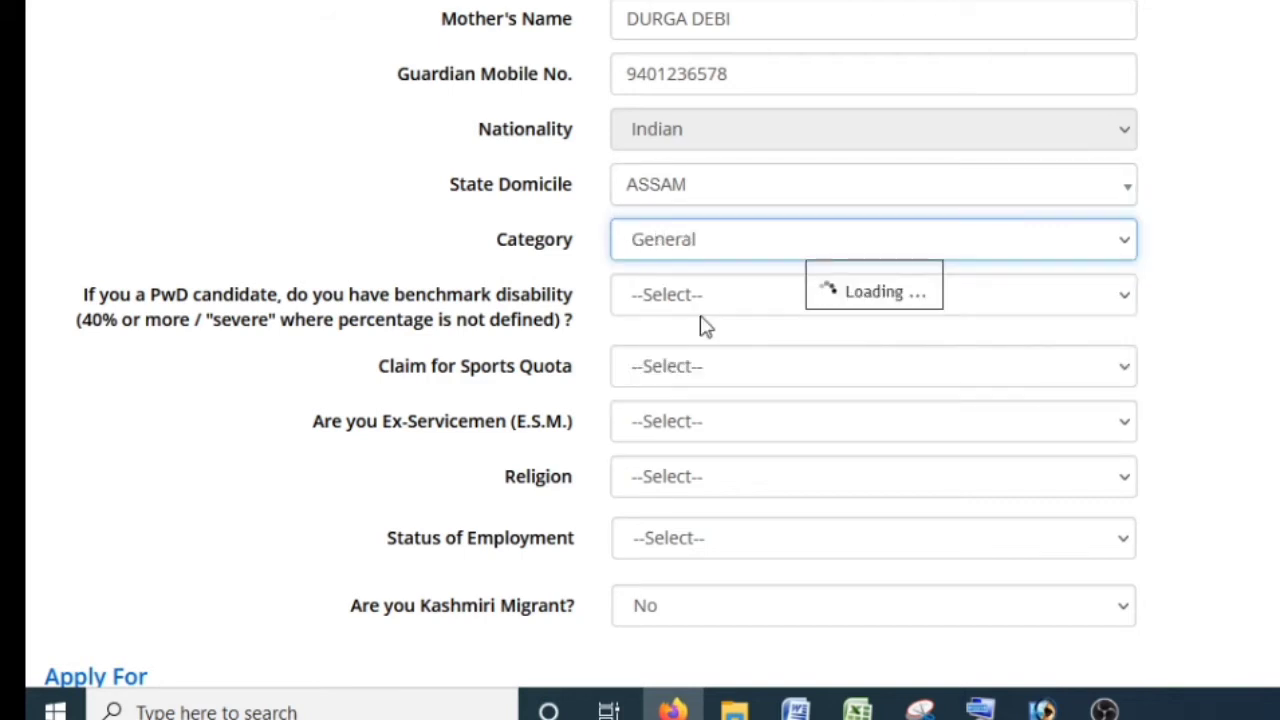
pyautogui.click(1098, 310)
pyautogui.click(707, 400)
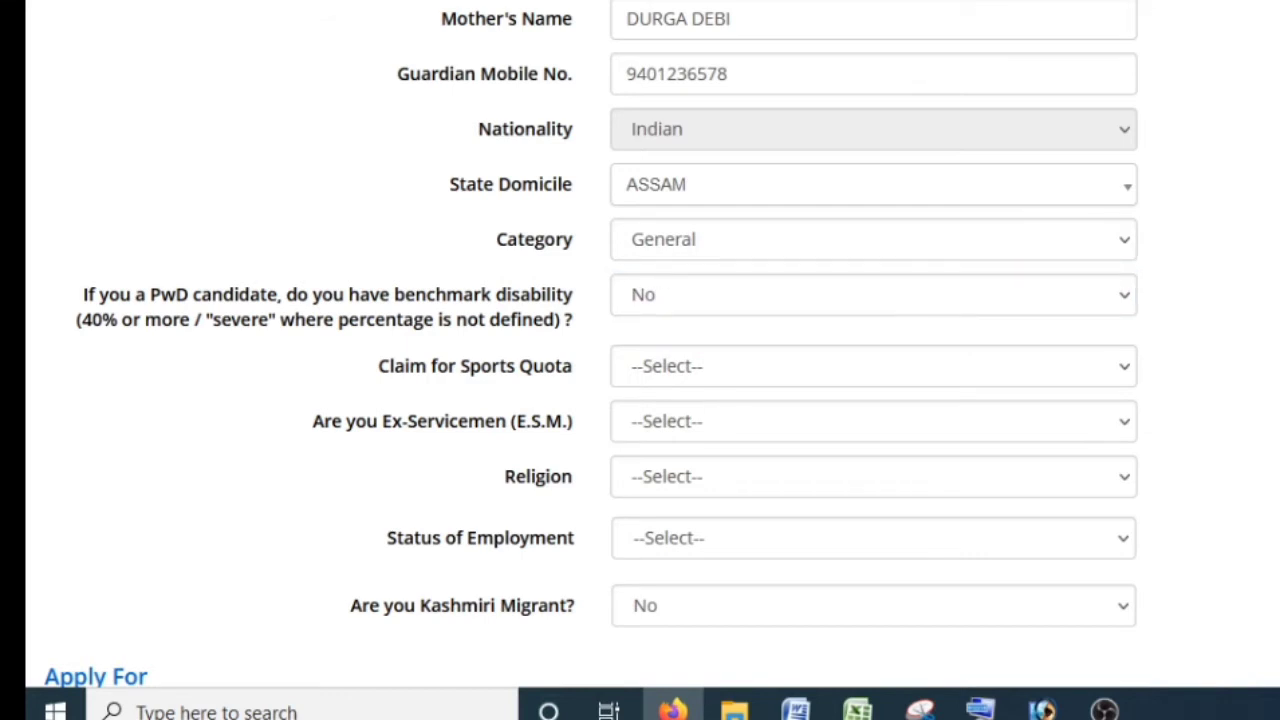
pyautogui.click(1090, 366)
pyautogui.click(708, 468)
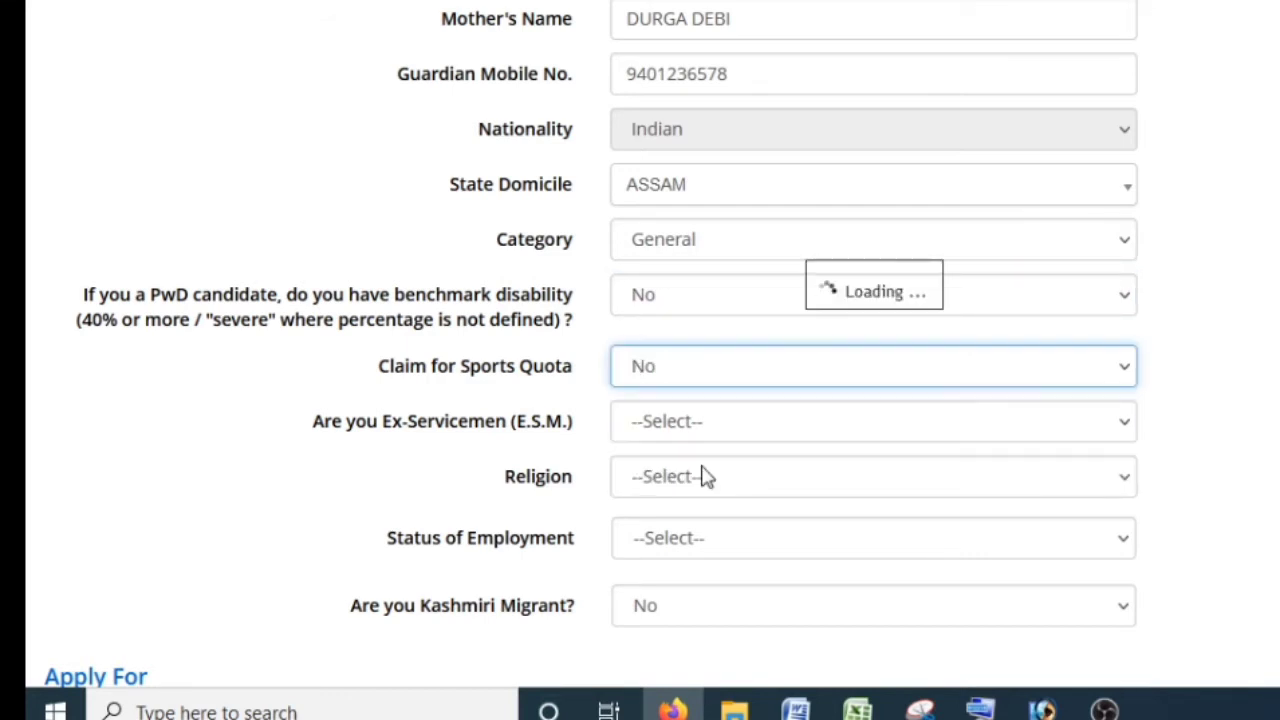
# - Answer No for Ex-Servicemen, choose religion Hindu, employment Un-Employed, and No for Kashmiri Migrant
pyautogui.click(705, 421)
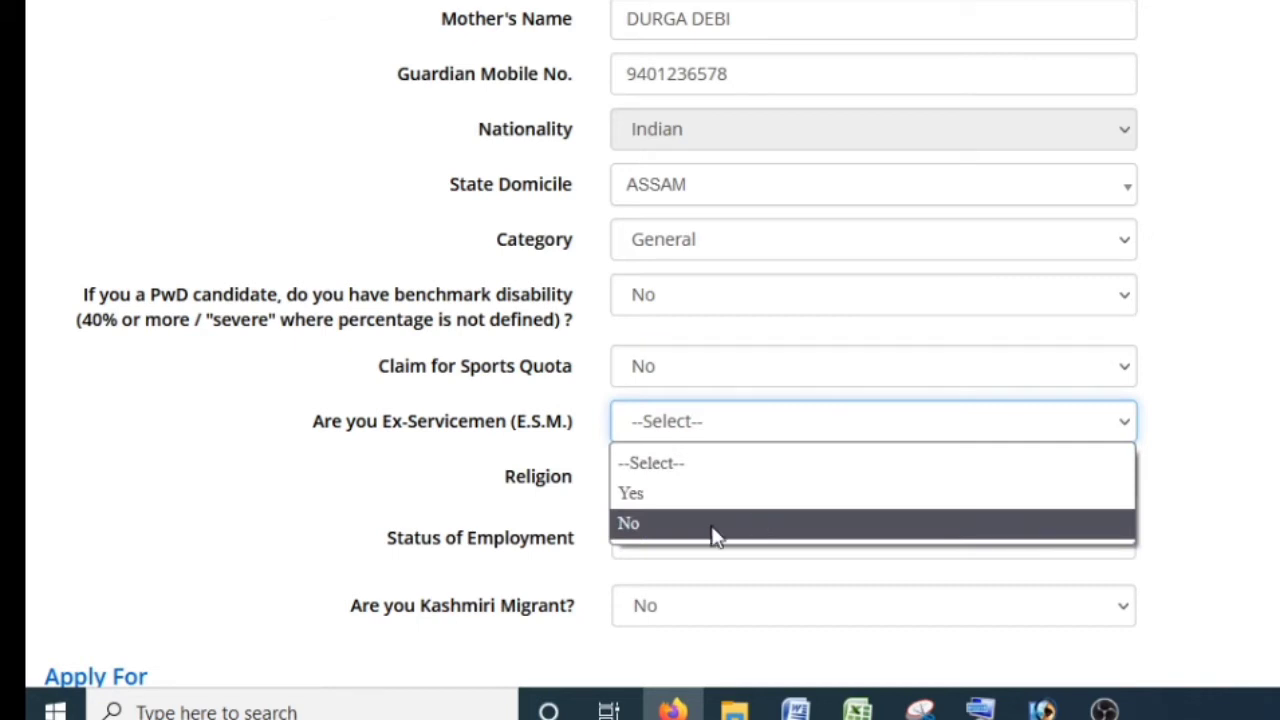
pyautogui.click(711, 528)
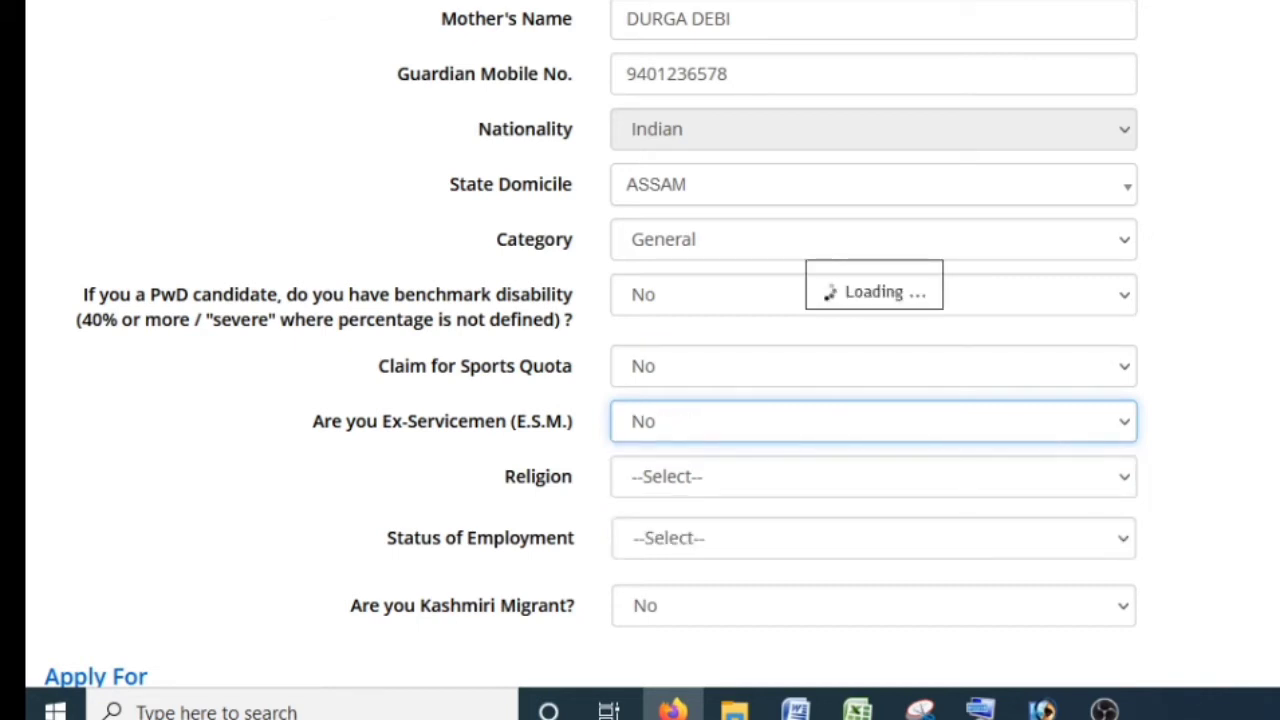
pyautogui.click(706, 476)
pyautogui.click(680, 214)
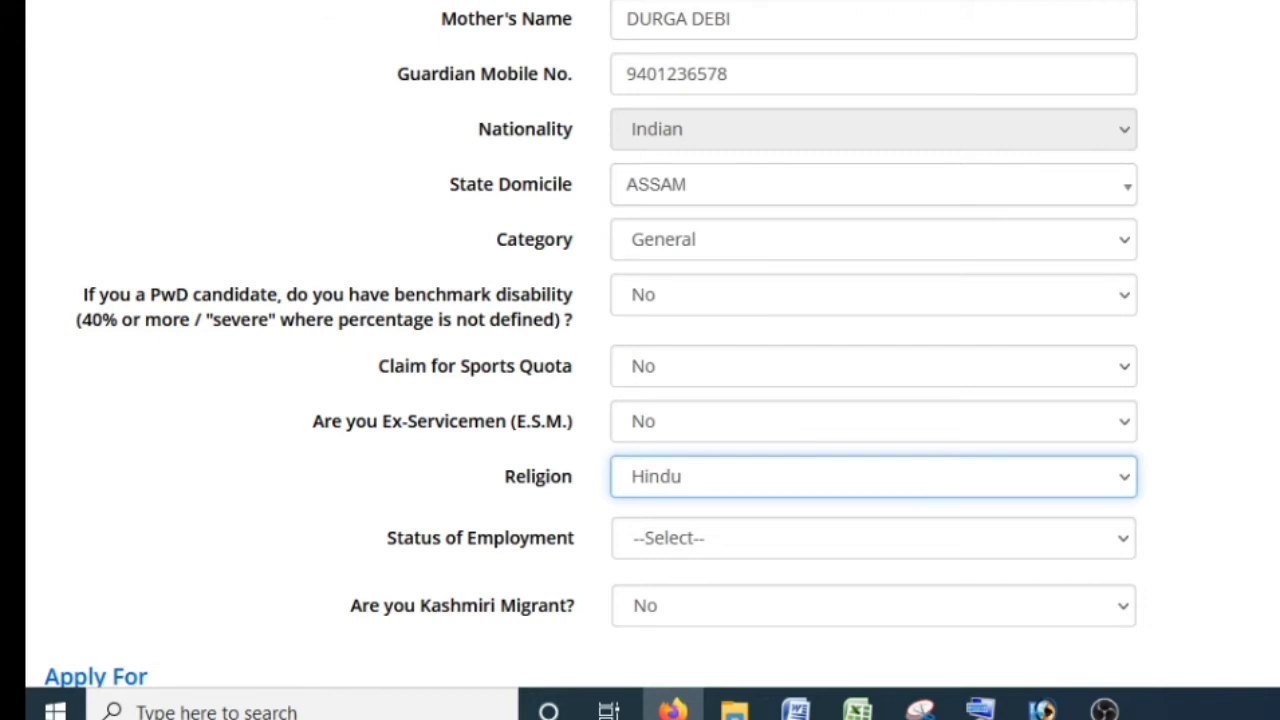
pyautogui.scroll(-3, 1034, 286)
pyautogui.click(1034, 284)
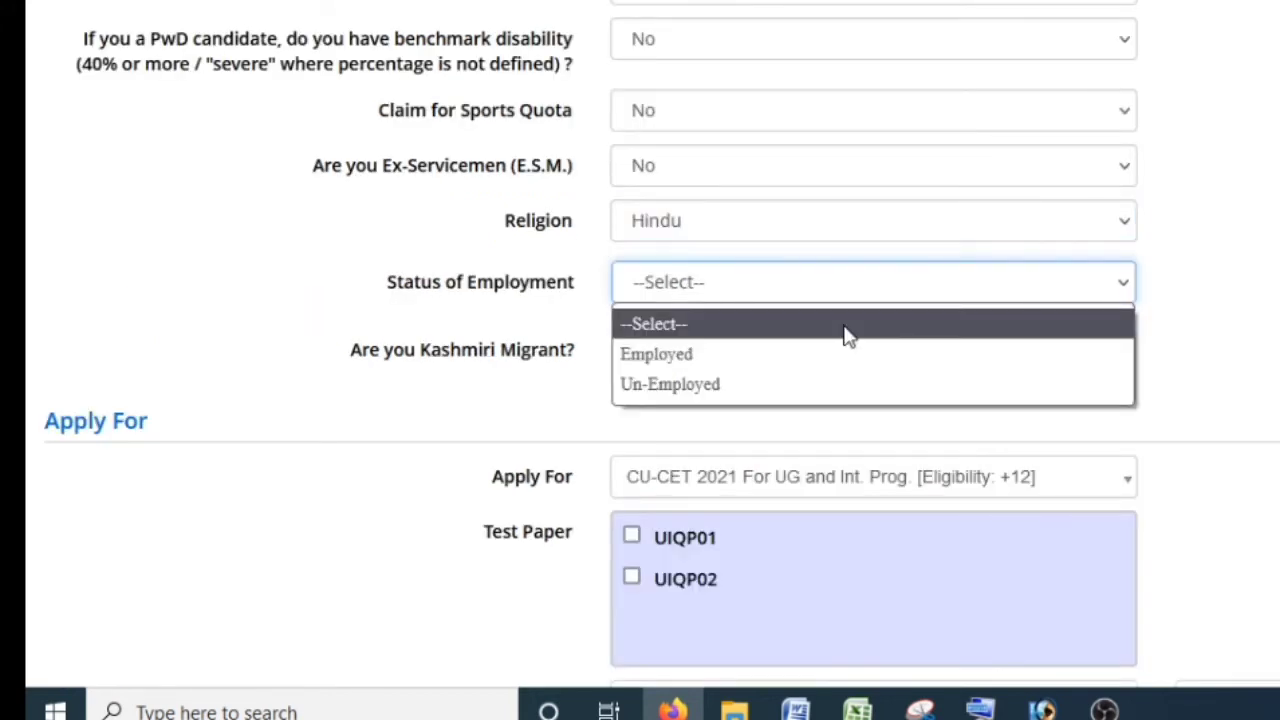
pyautogui.click(670, 384)
pyautogui.click(690, 350)
pyautogui.click(677, 455)
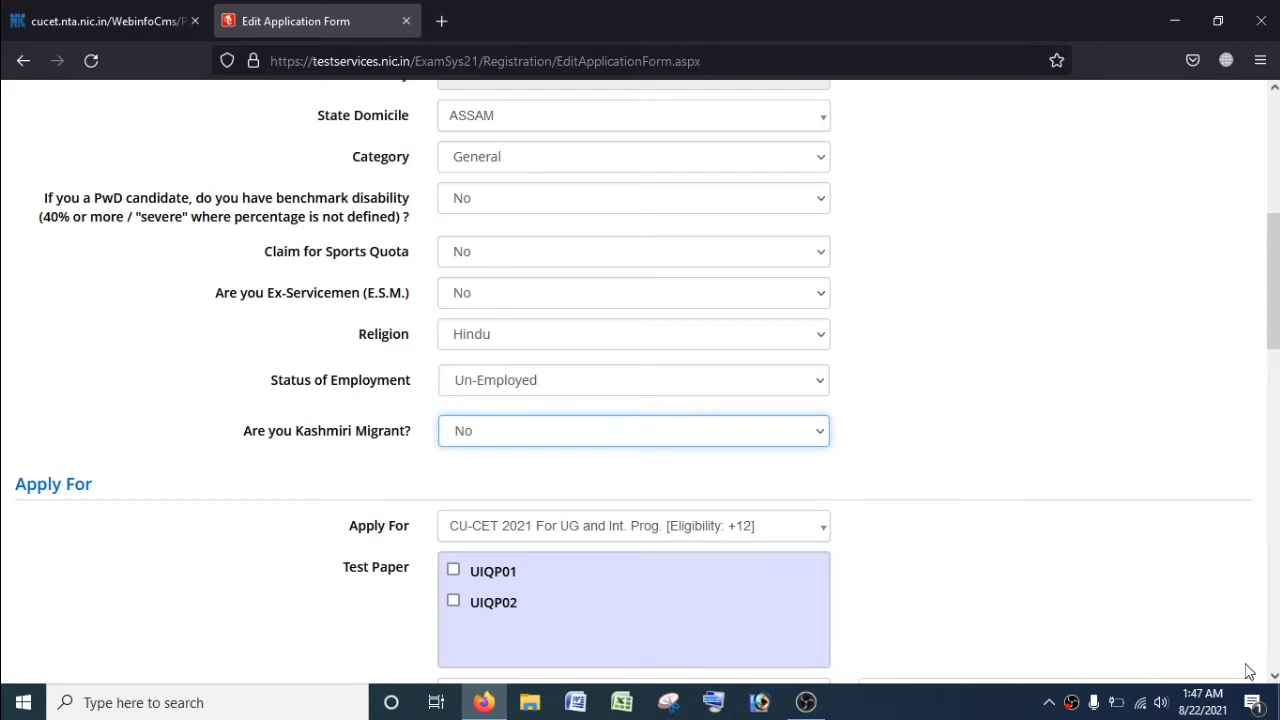
# - Select test papers UIQP01 and UIQP02
pyautogui.scroll(-3, 640, 400)
pyautogui.click(453, 283)
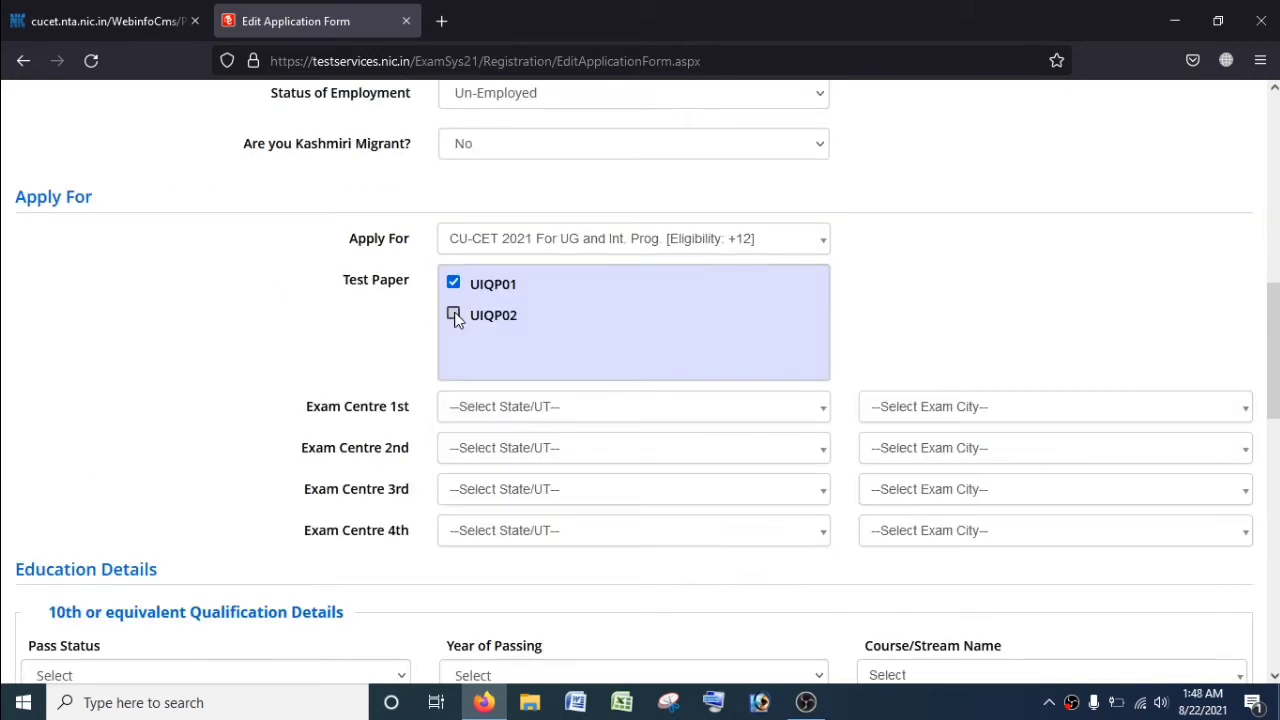
pyautogui.click(453, 315)
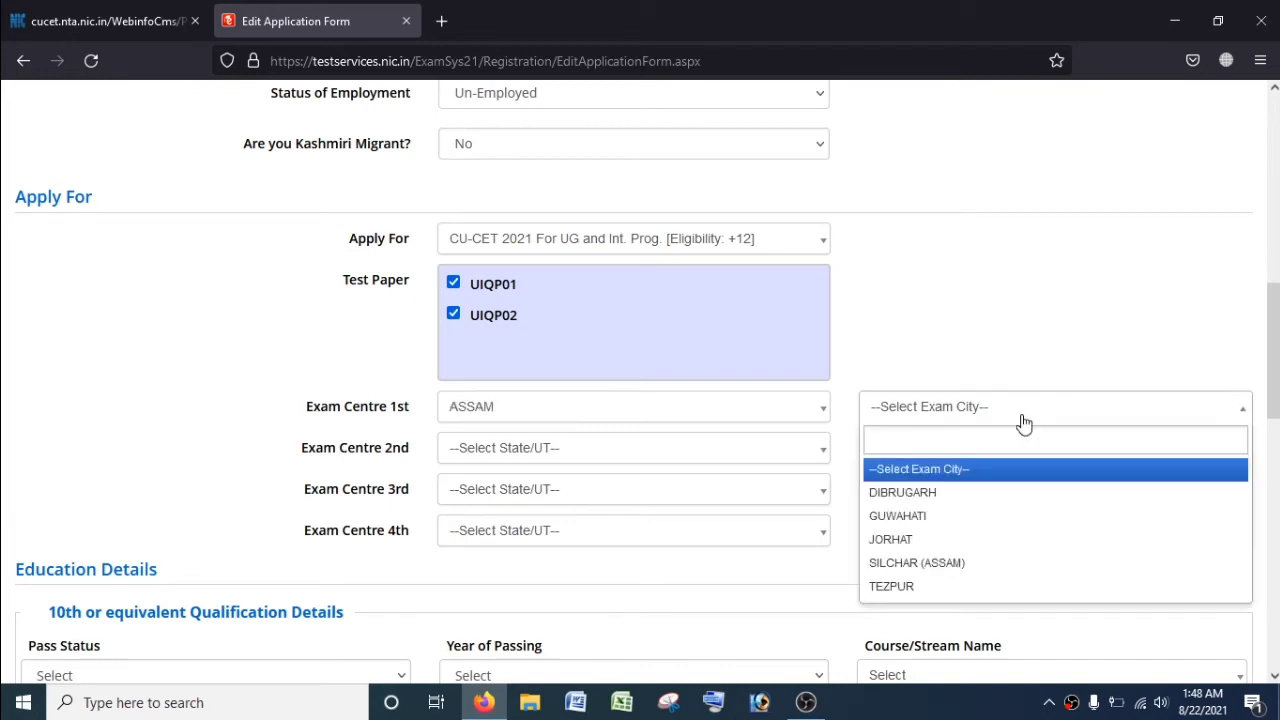
# - Choose GUWAHATI and DIBRUGARH as the first and second exam centre cities
pyautogui.click(912, 516)
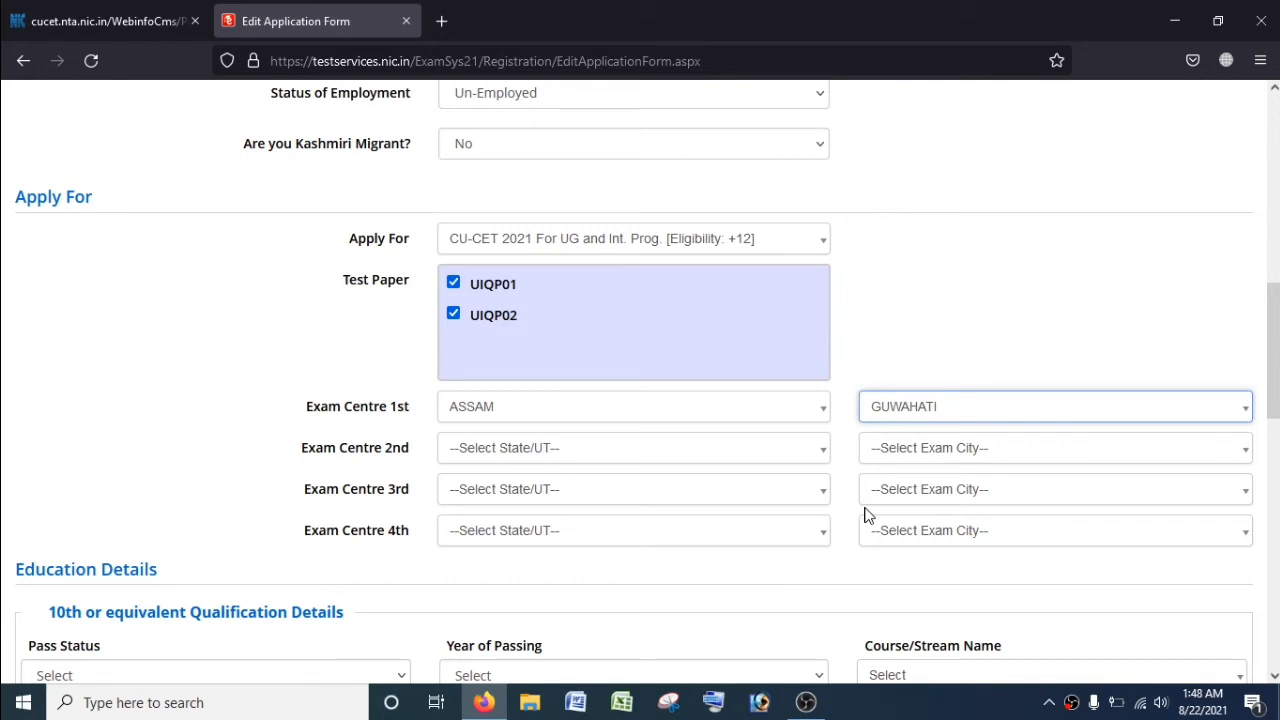
pyautogui.click(940, 448)
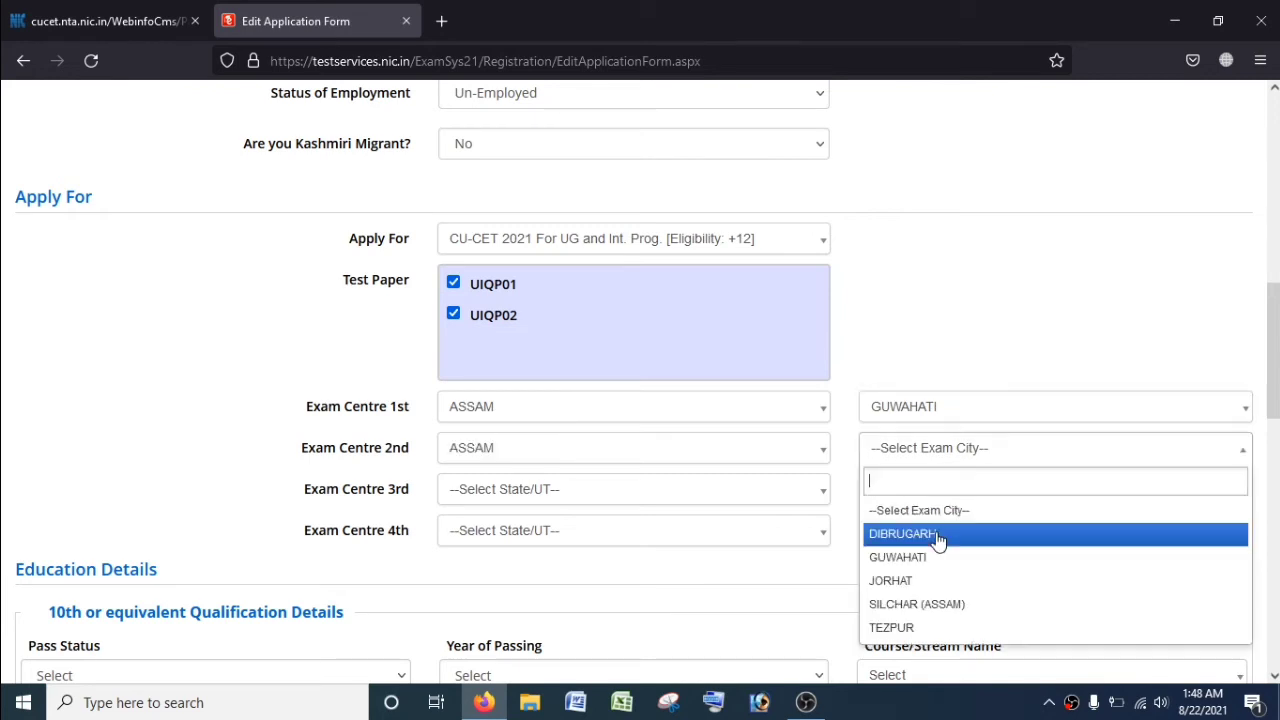
pyautogui.click(936, 538)
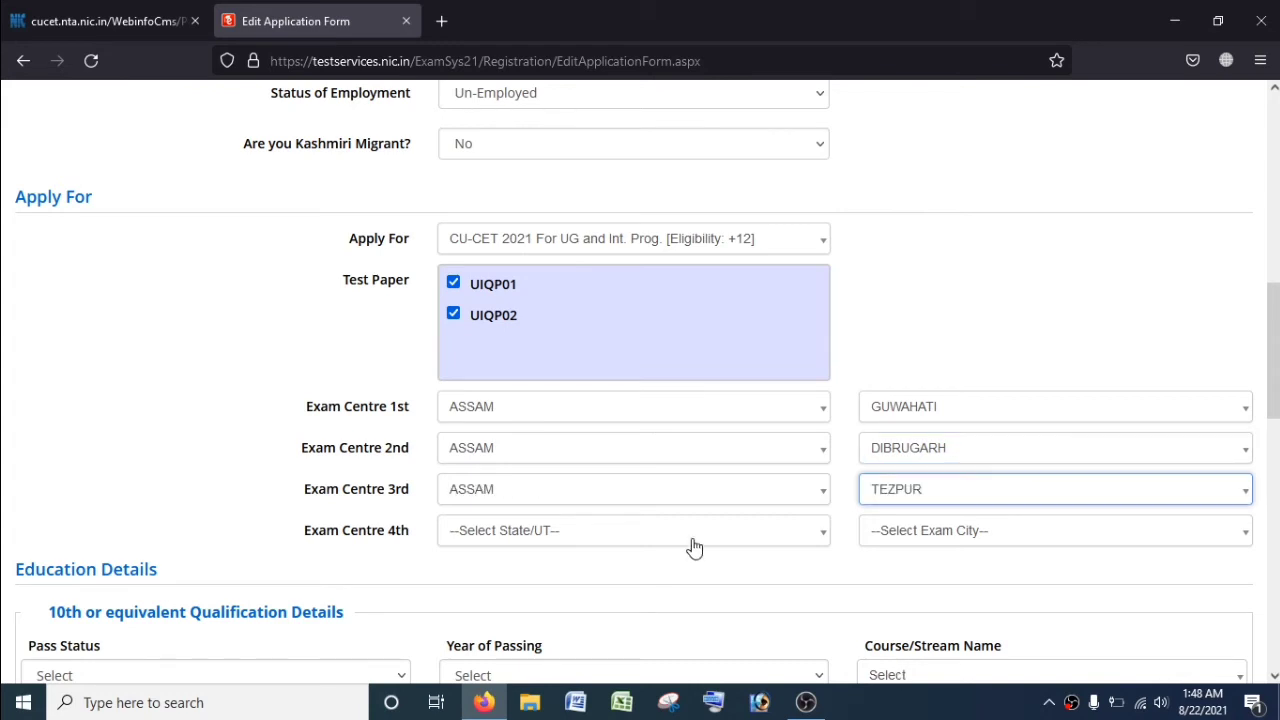
pyautogui.click(694, 547)
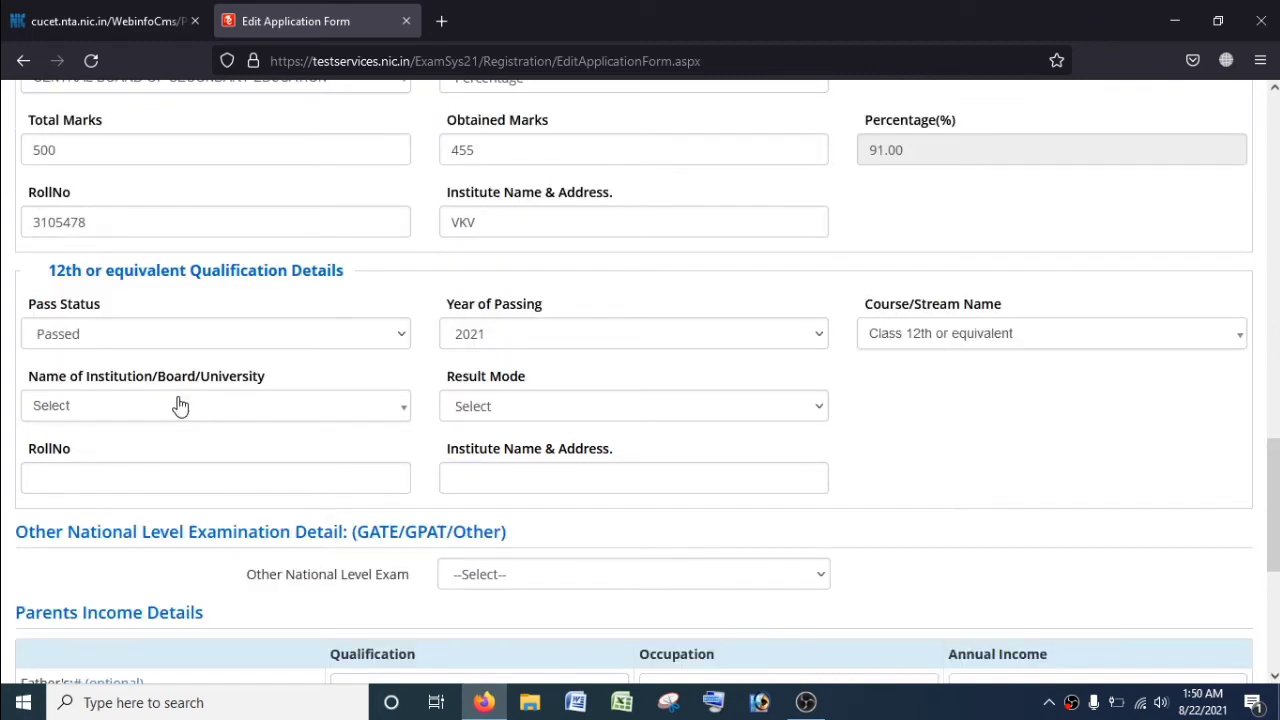
# - Choose the 12th board and enter 500 as the total marks
pyautogui.click(195, 408)
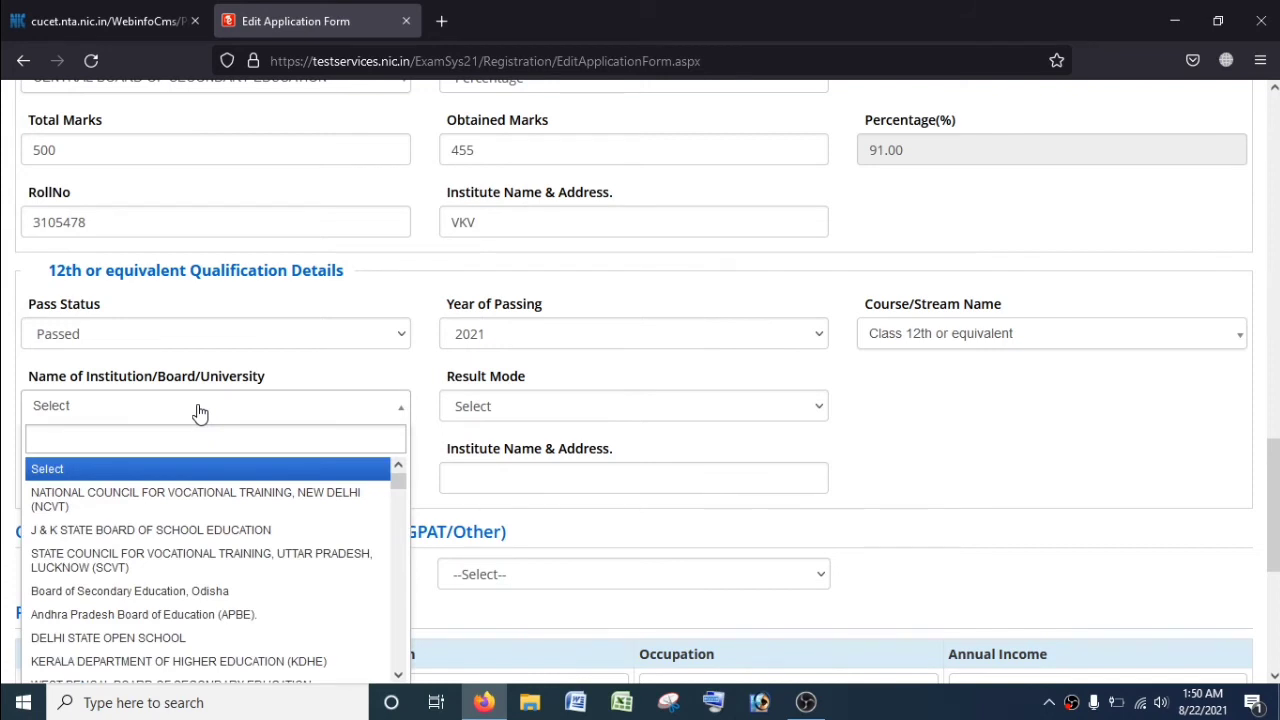
pyautogui.write('5')
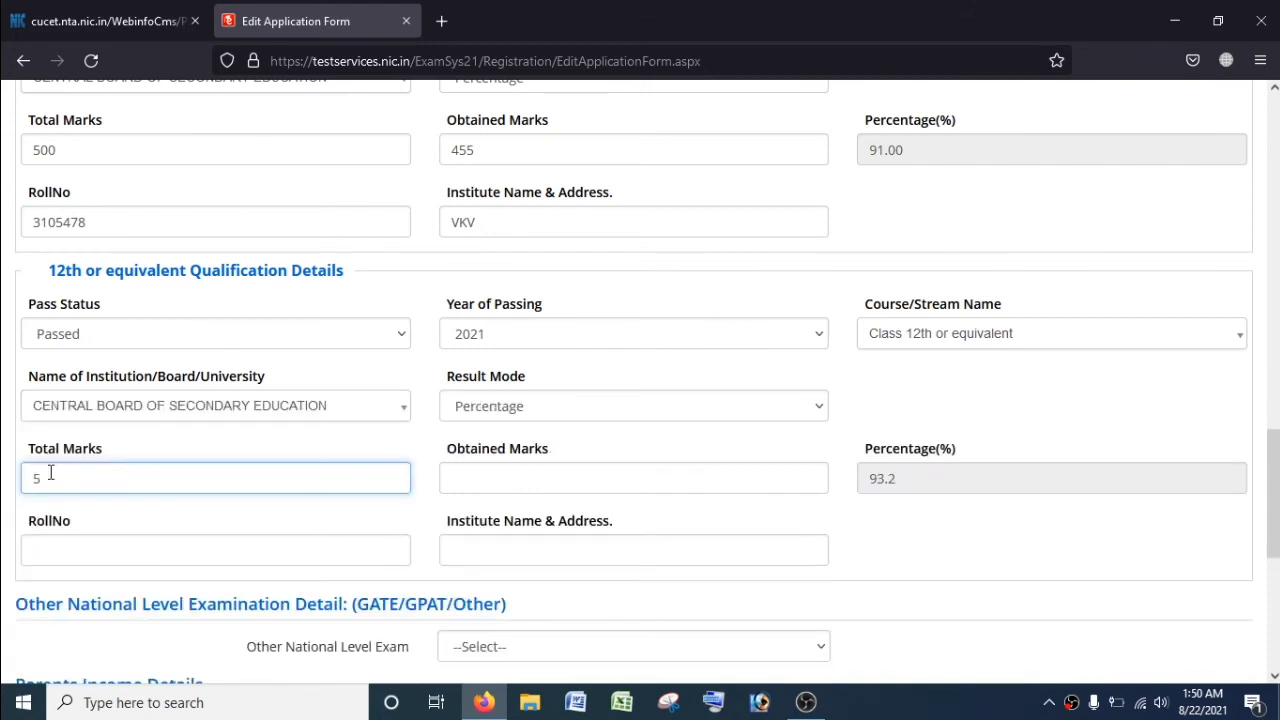
pyautogui.write('00')
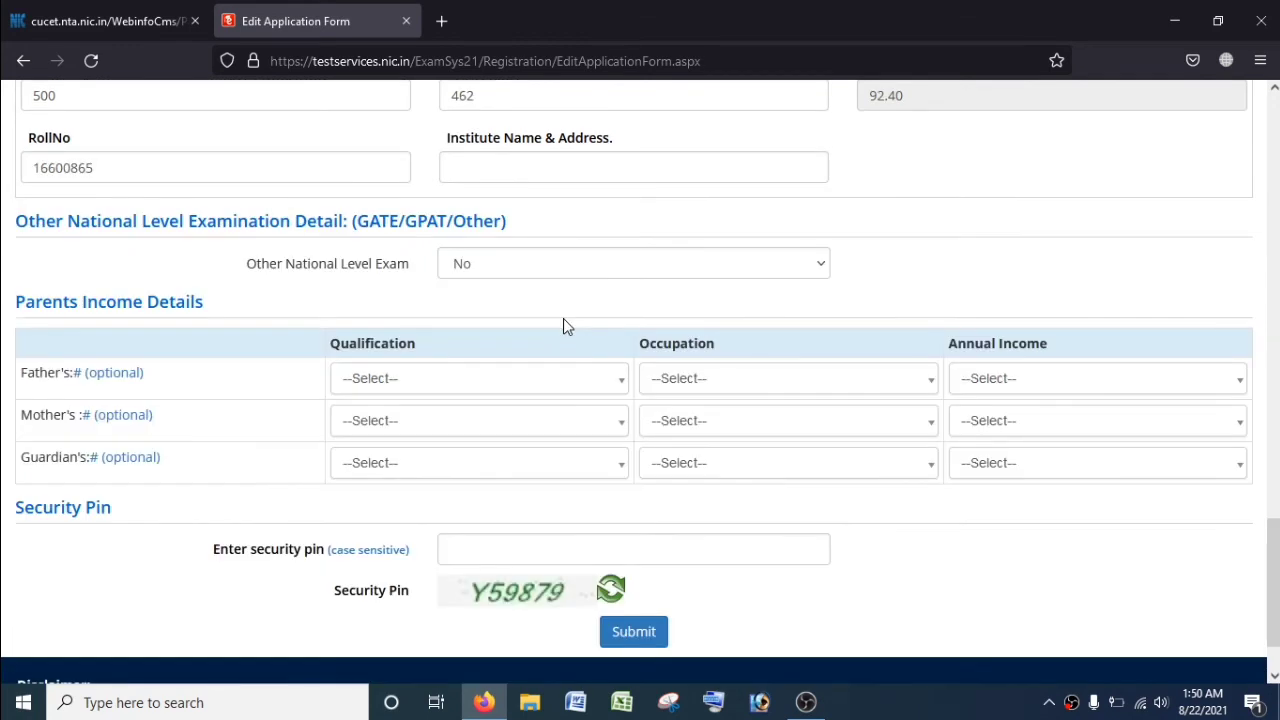
# - Set the father's qualification and begin entering the security pin
pyautogui.click(606, 387)
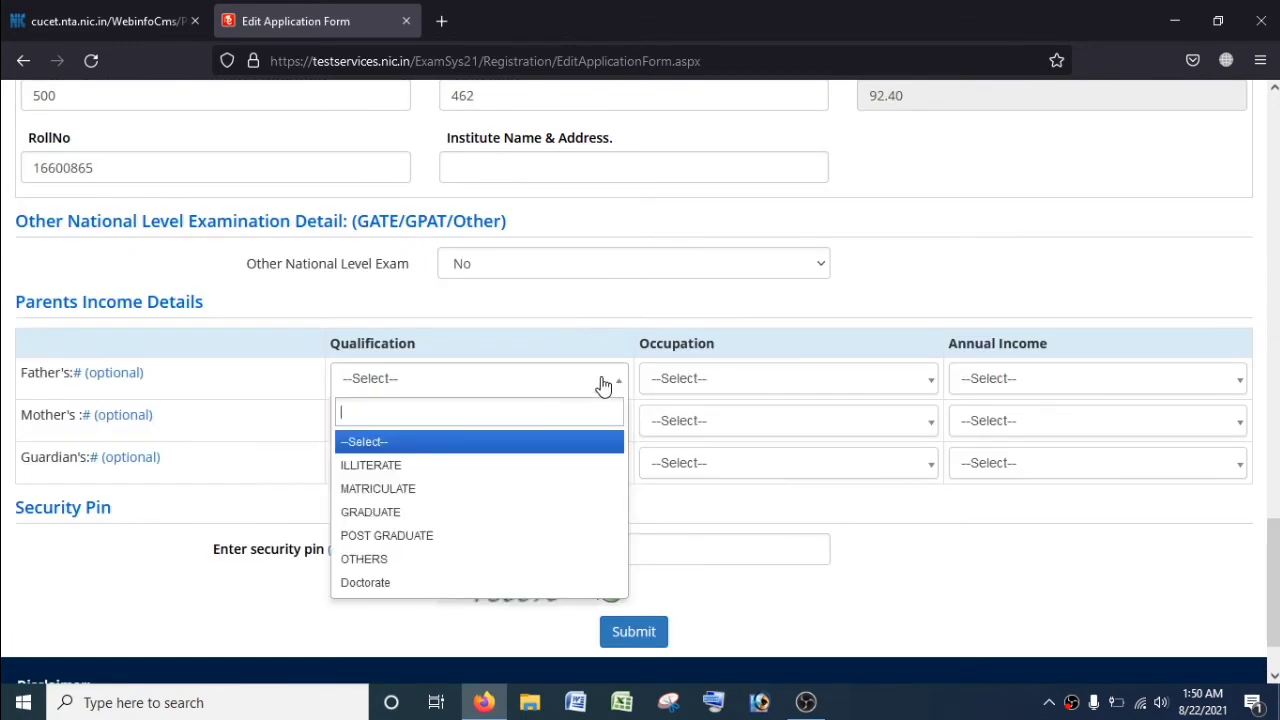
pyautogui.click(396, 511)
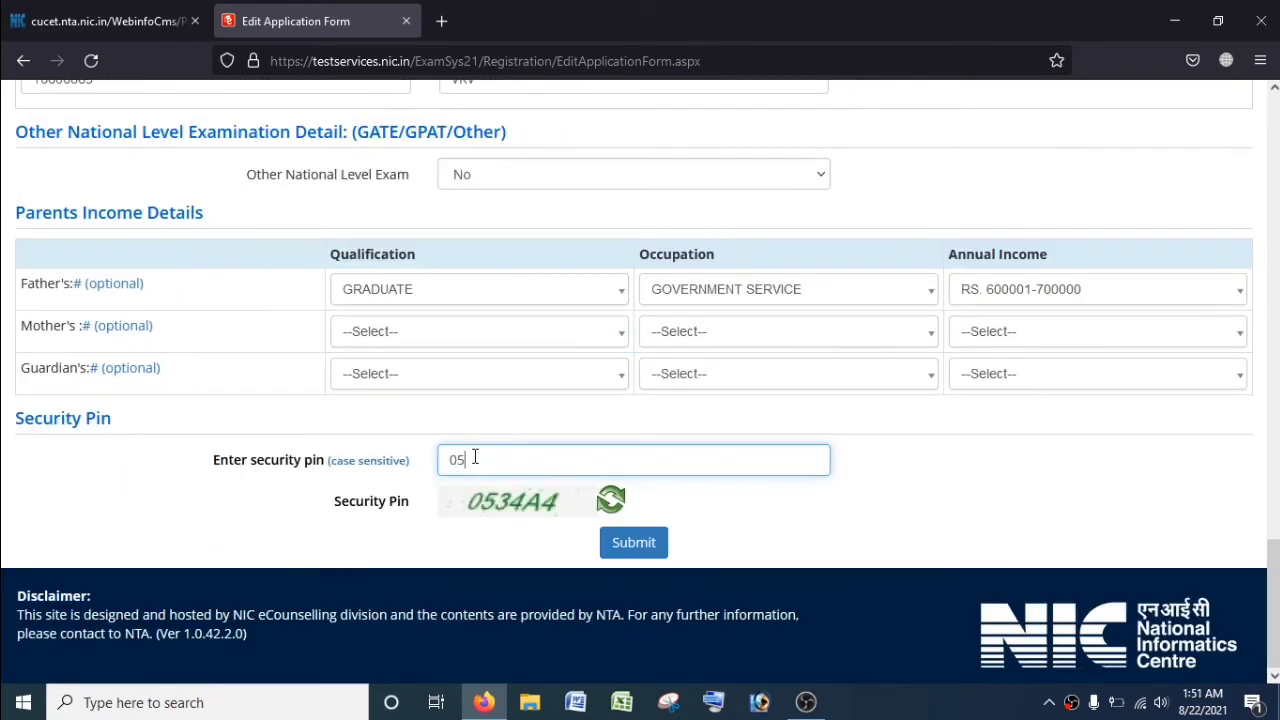
pyautogui.write('34')
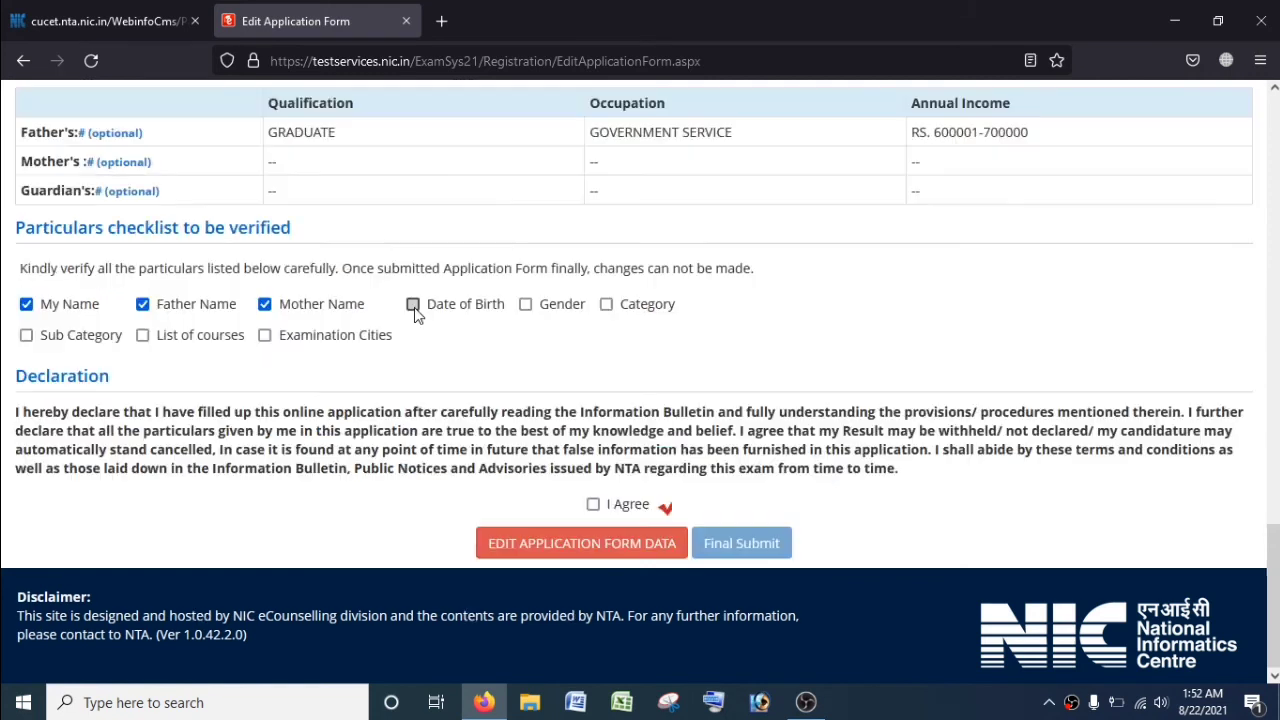
# - Mark Date of Birth, Gender and Category as verified in the checklist
pyautogui.click(413, 305)
pyautogui.click(525, 305)
pyautogui.click(606, 304)
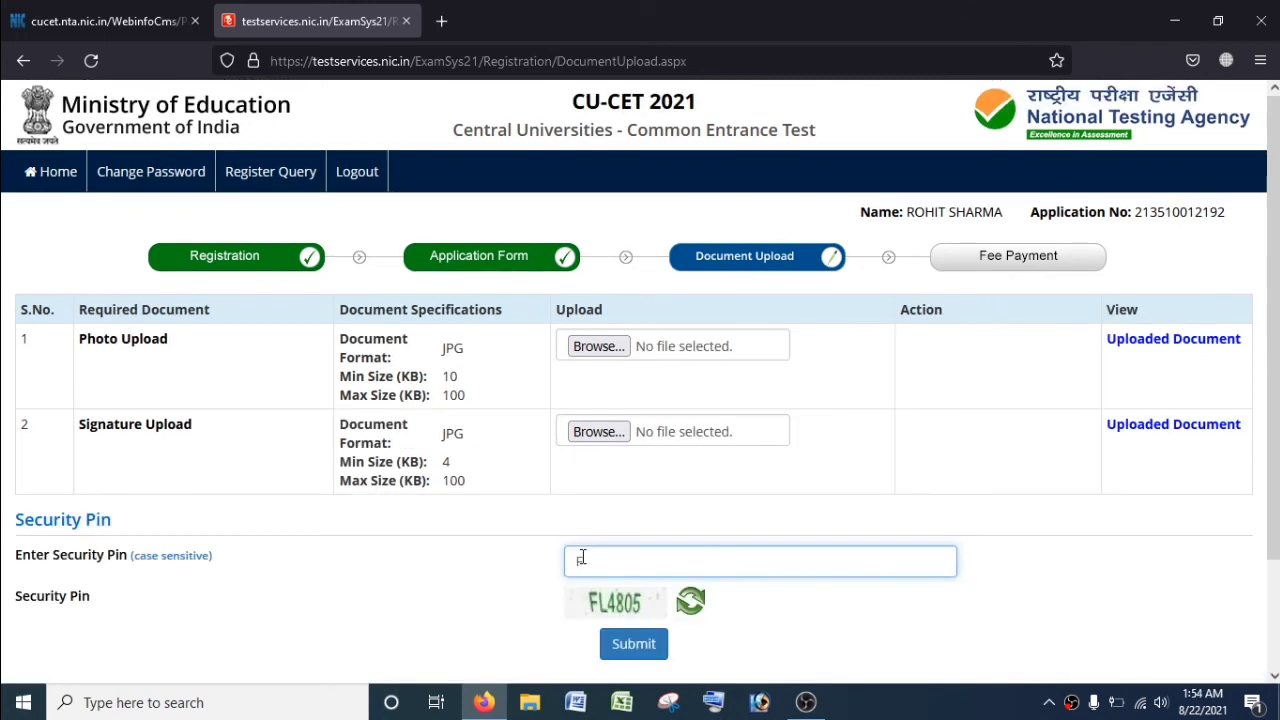
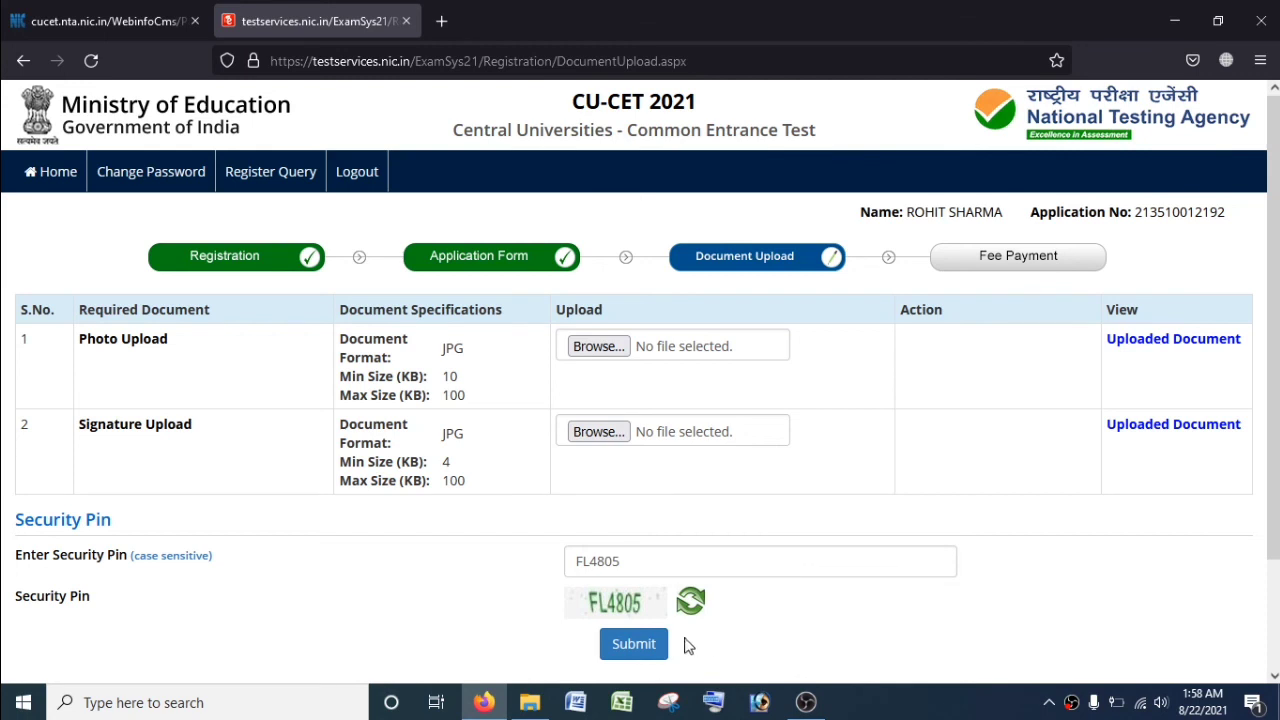
# - Enter the security pin, submit and confirm the document upload, then dismiss the success alert
pyautogui.click(634, 644)
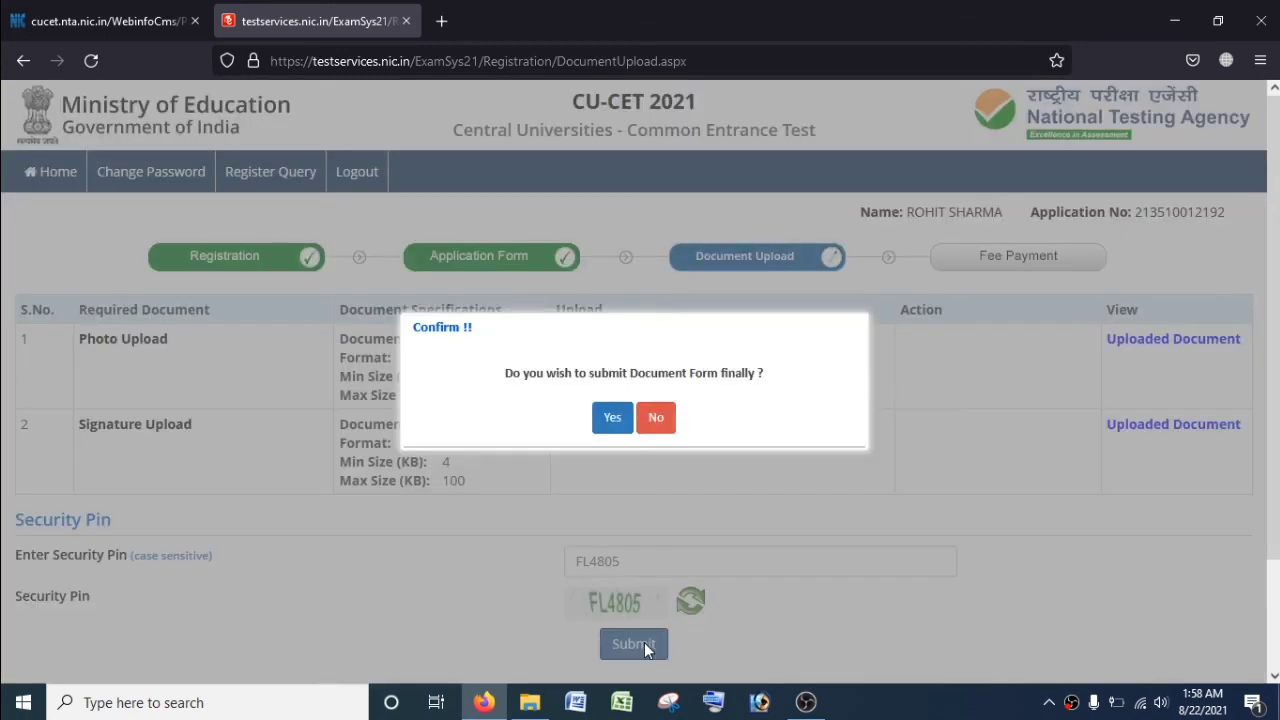
pyautogui.click(612, 418)
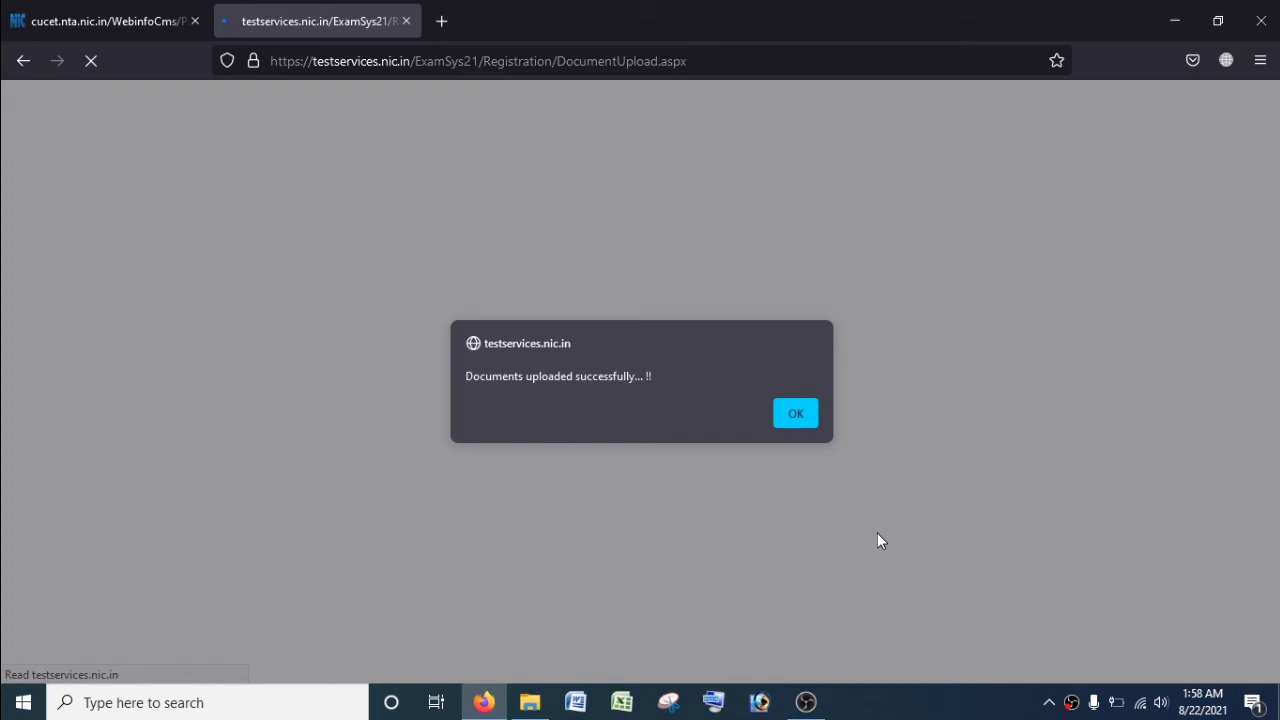
pyautogui.press('Return')
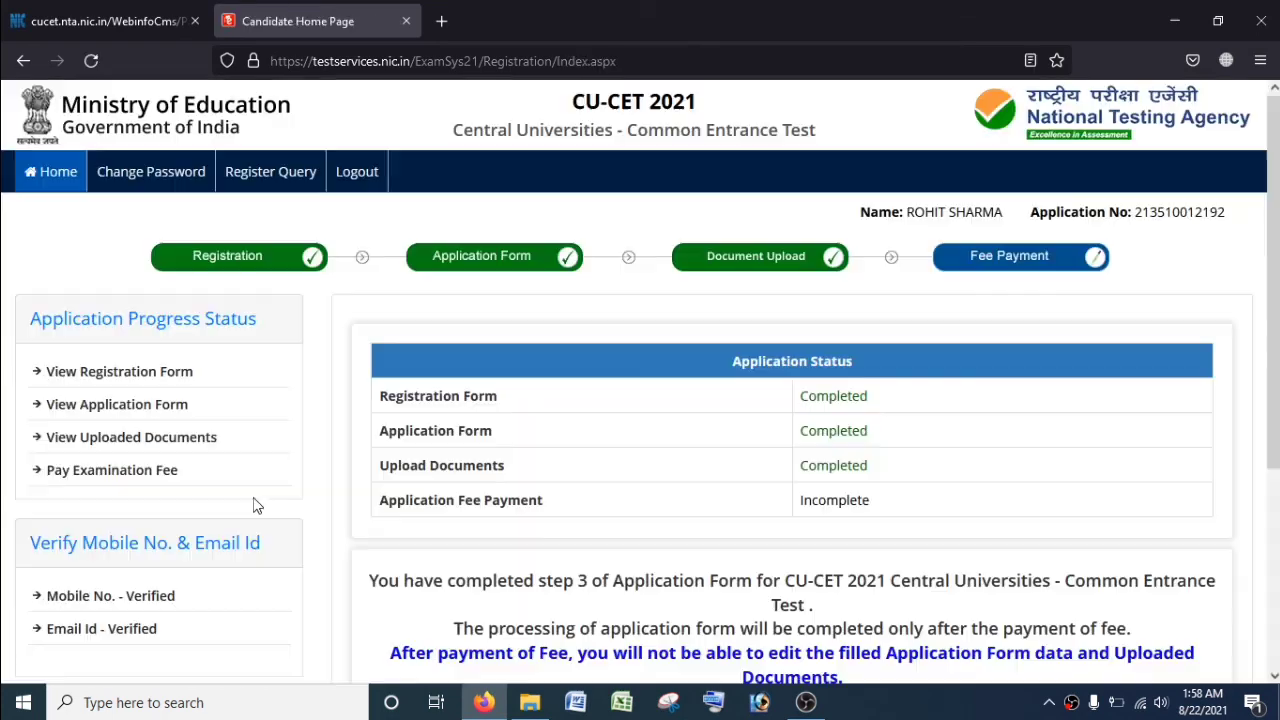
# - Proceed to online examination fee payment and accept the confirmation
pyautogui.click(139, 477)
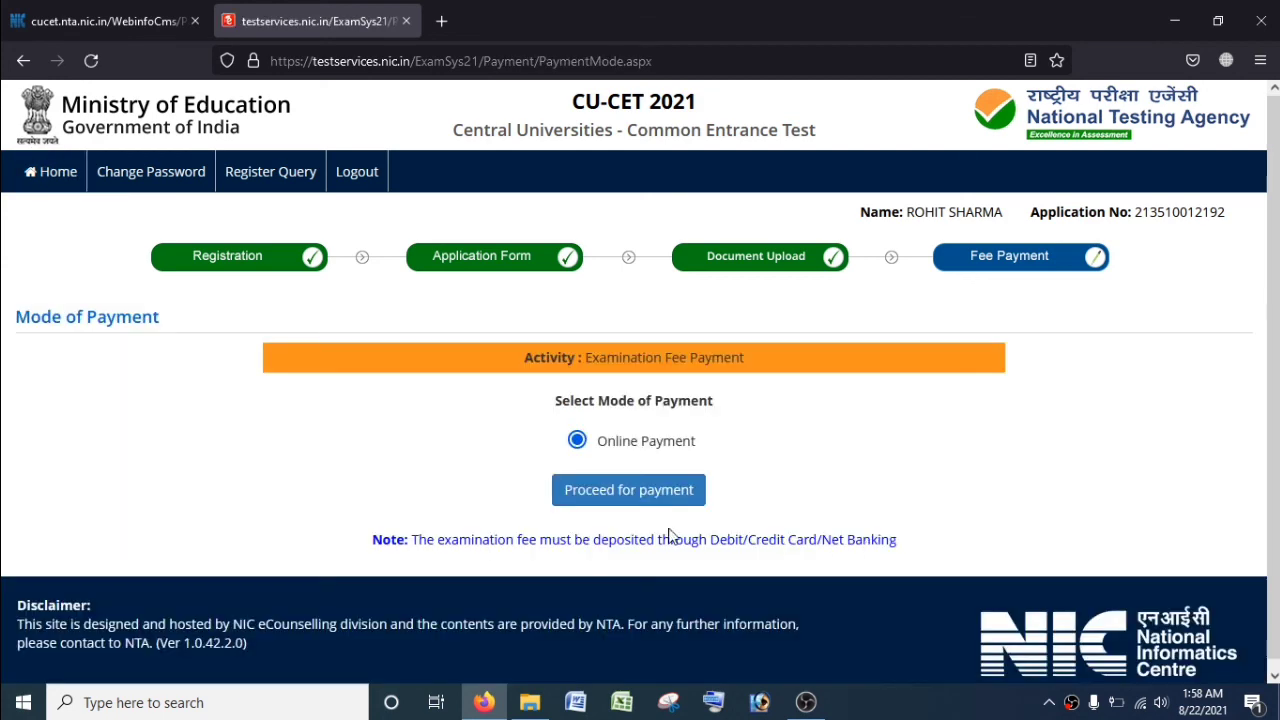
pyautogui.click(662, 492)
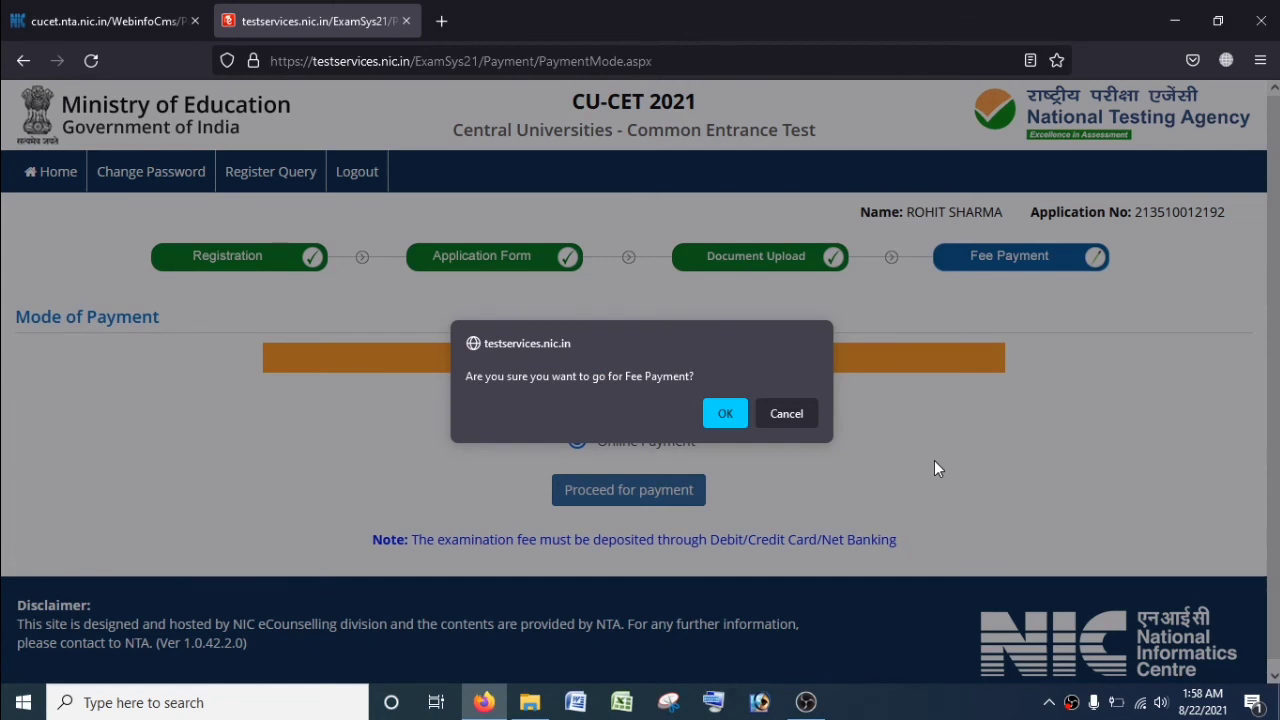
pyautogui.press('Return')
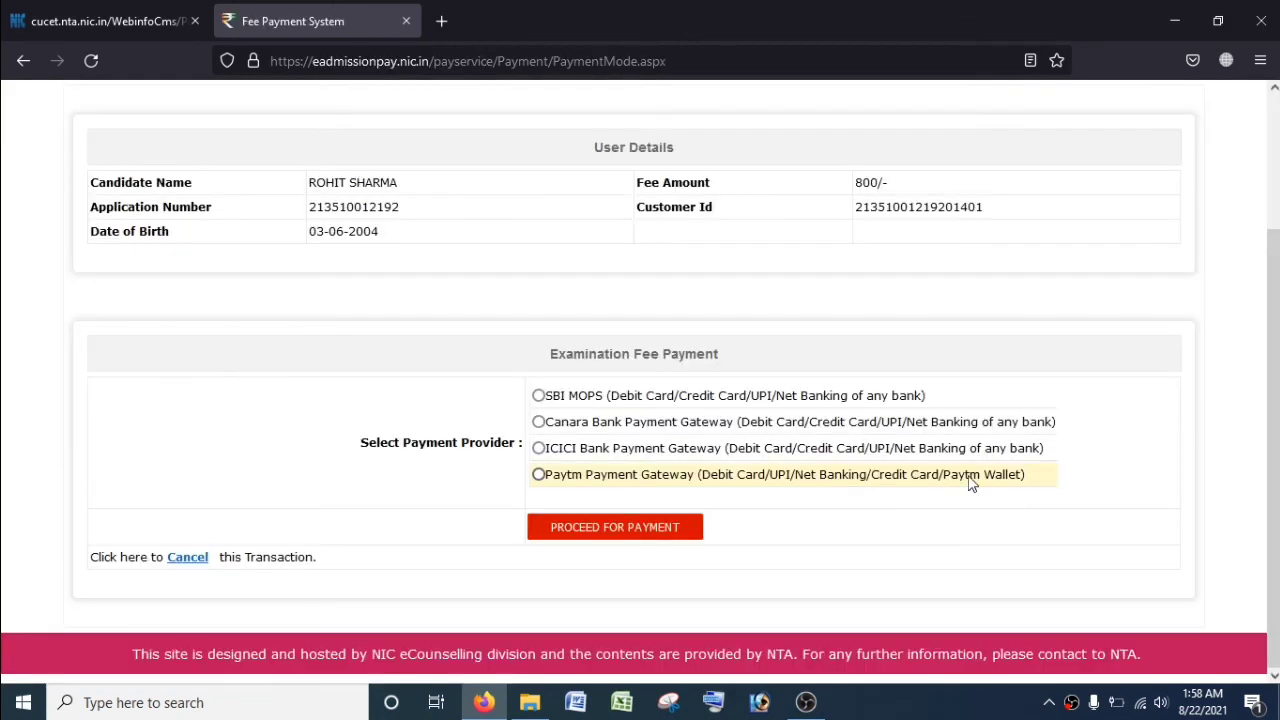
# - Choose the Paytm Payment Gateway and proceed to the Paytm checkout for ₹804.72
pyautogui.click(545, 478)
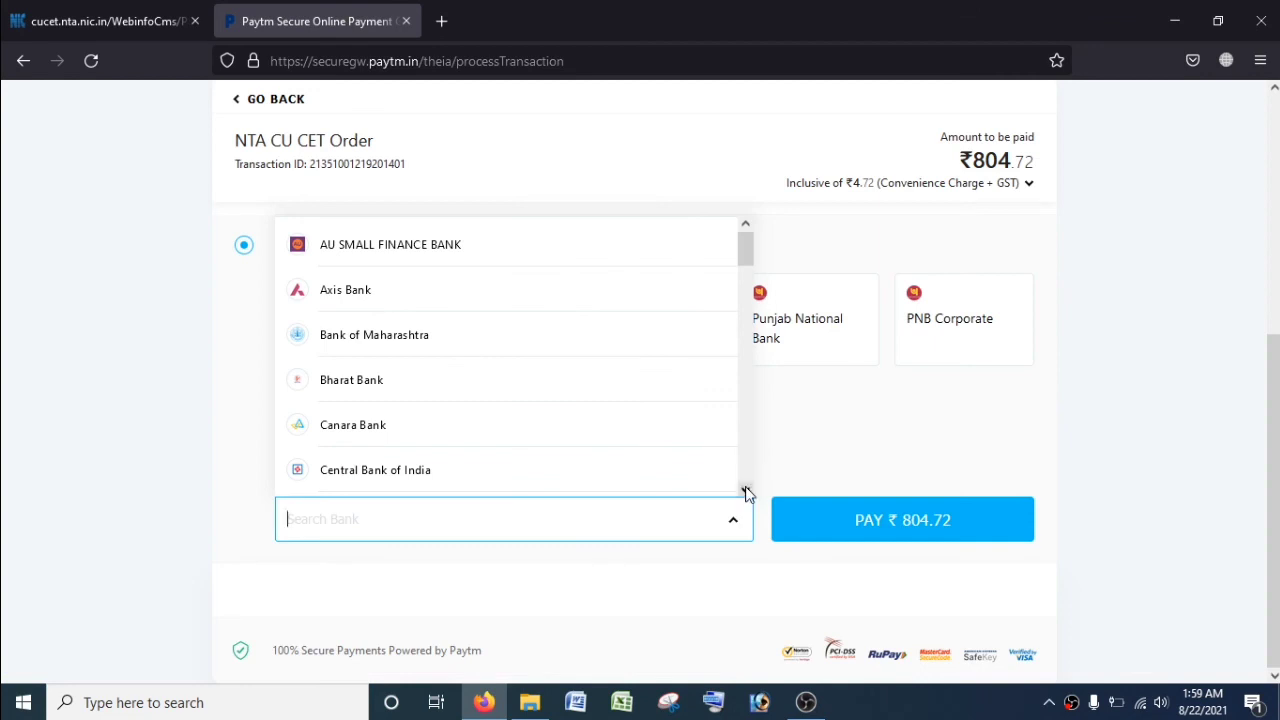
pyautogui.click(745, 491)
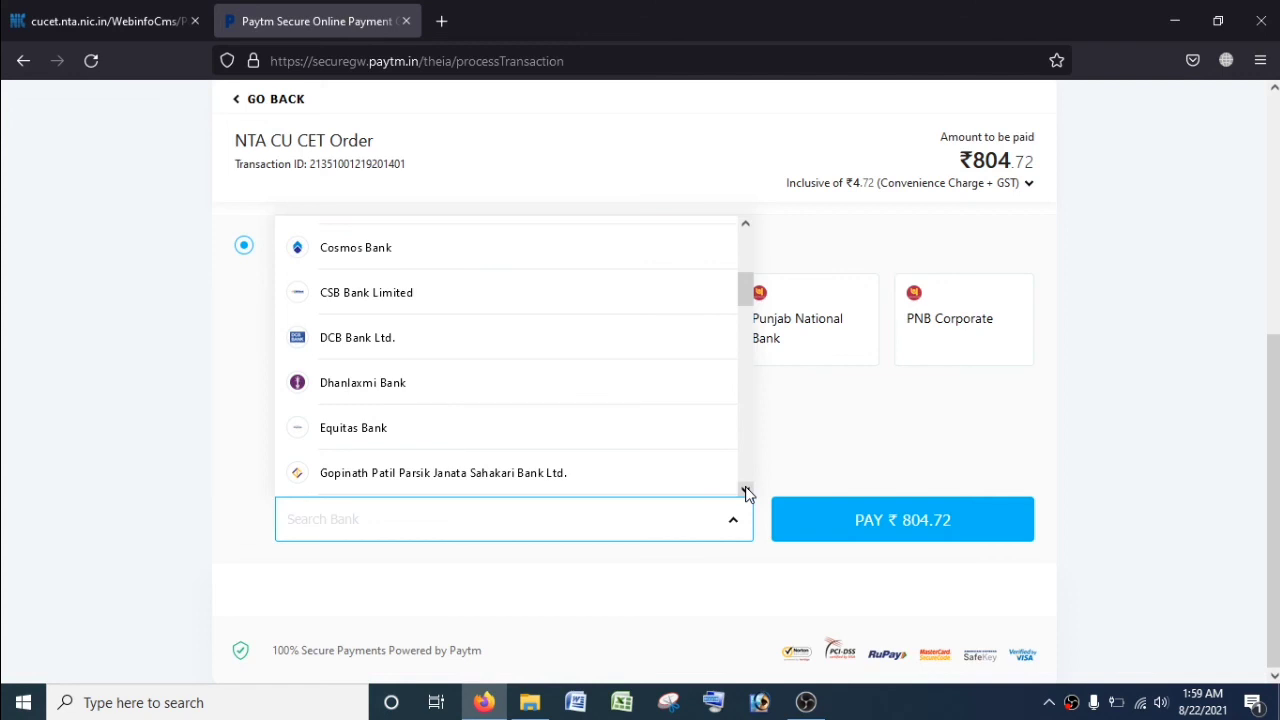